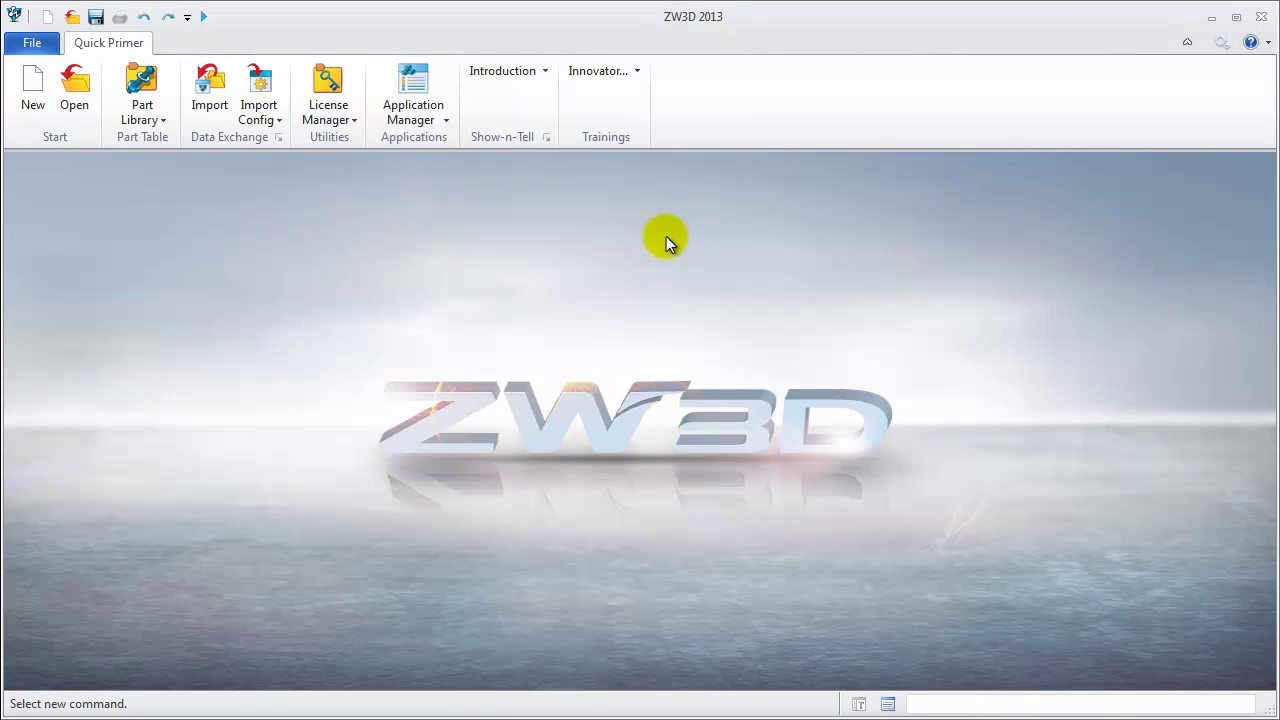
- Create a new Multi-Object file with the unique name 'ZW3D file'
{"action": "left_click", "coordinate": [28, 90]}
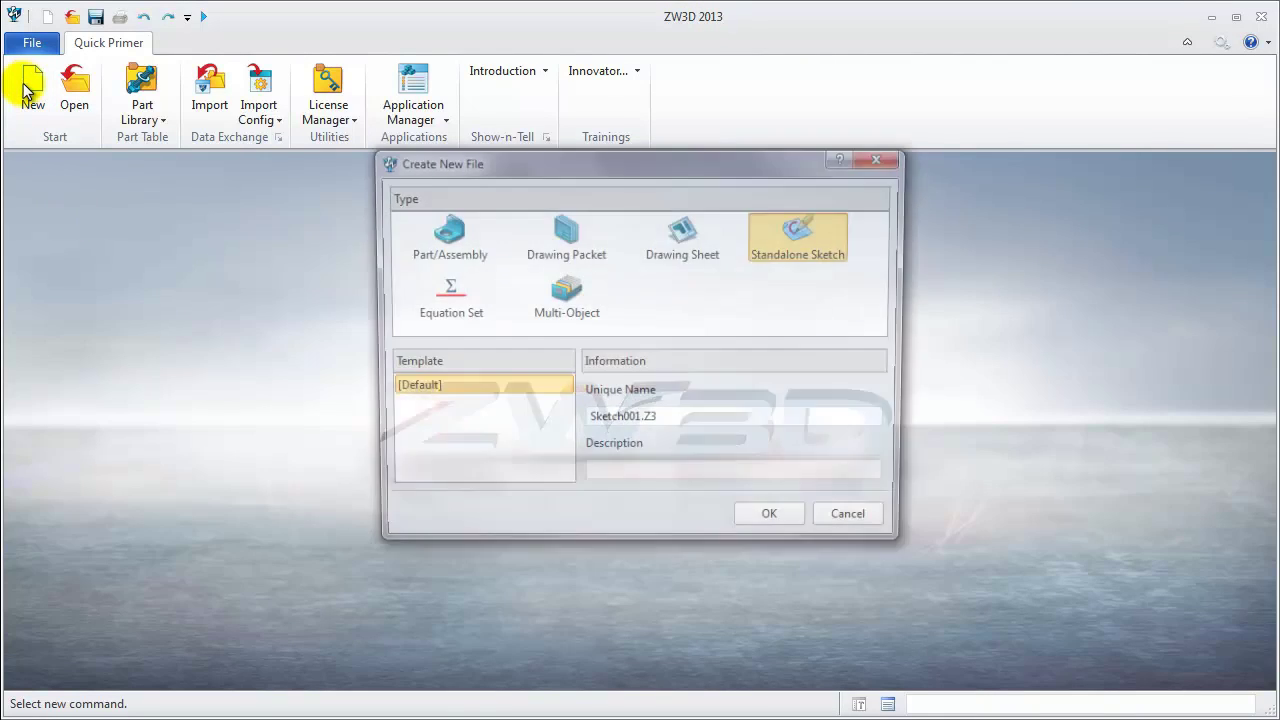
{"action": "left_click", "coordinate": [436, 246]}
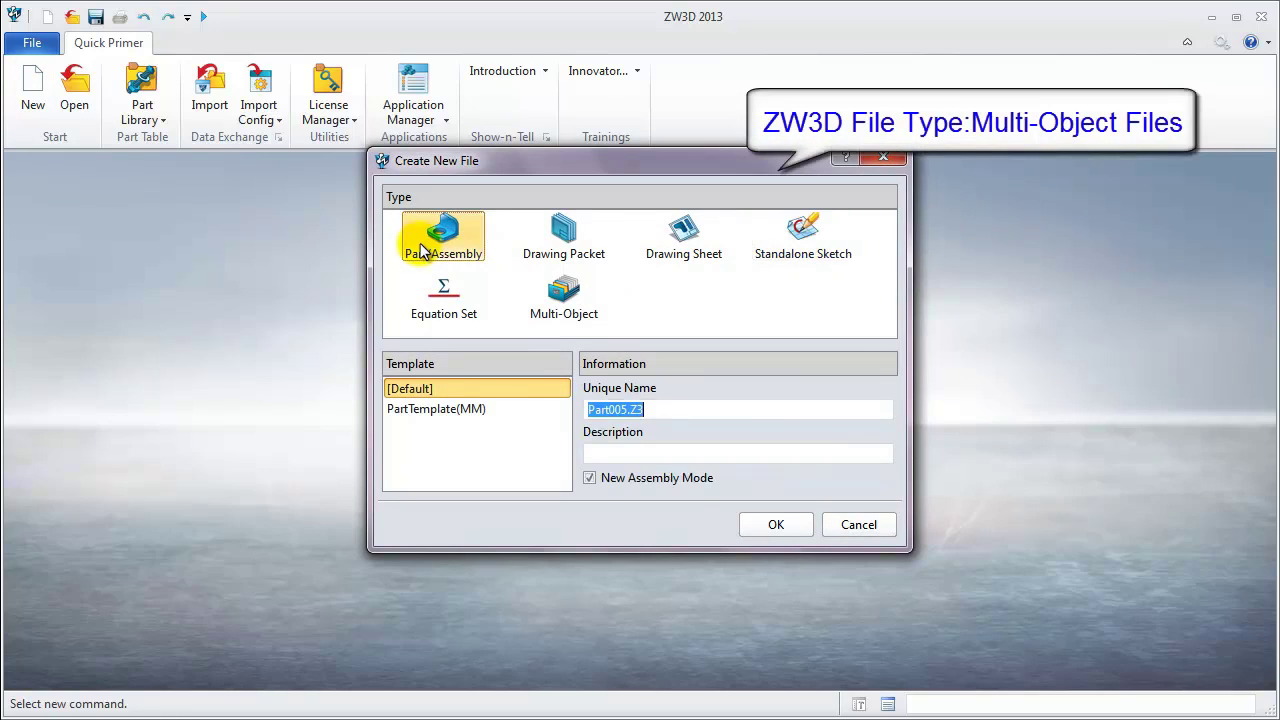
{"action": "left_click", "coordinate": [540, 259]}
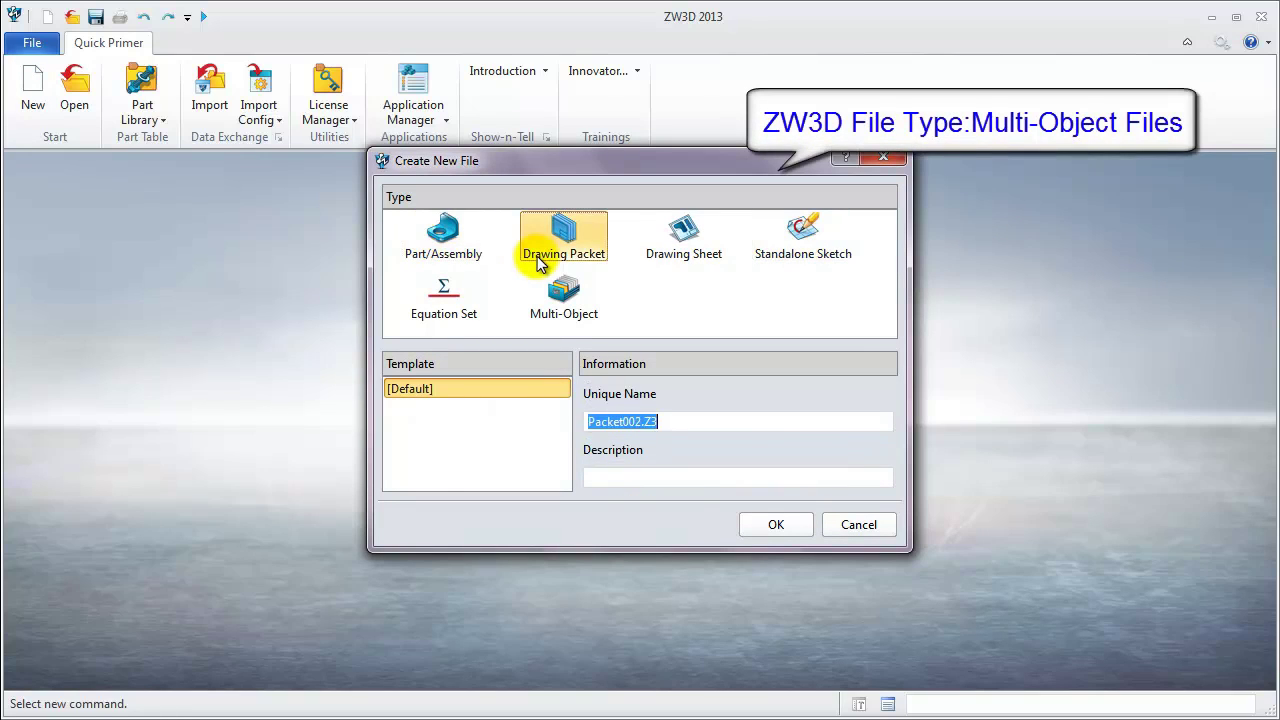
{"action": "left_click", "coordinate": [720, 263]}
{"action": "left_click", "coordinate": [815, 260]}
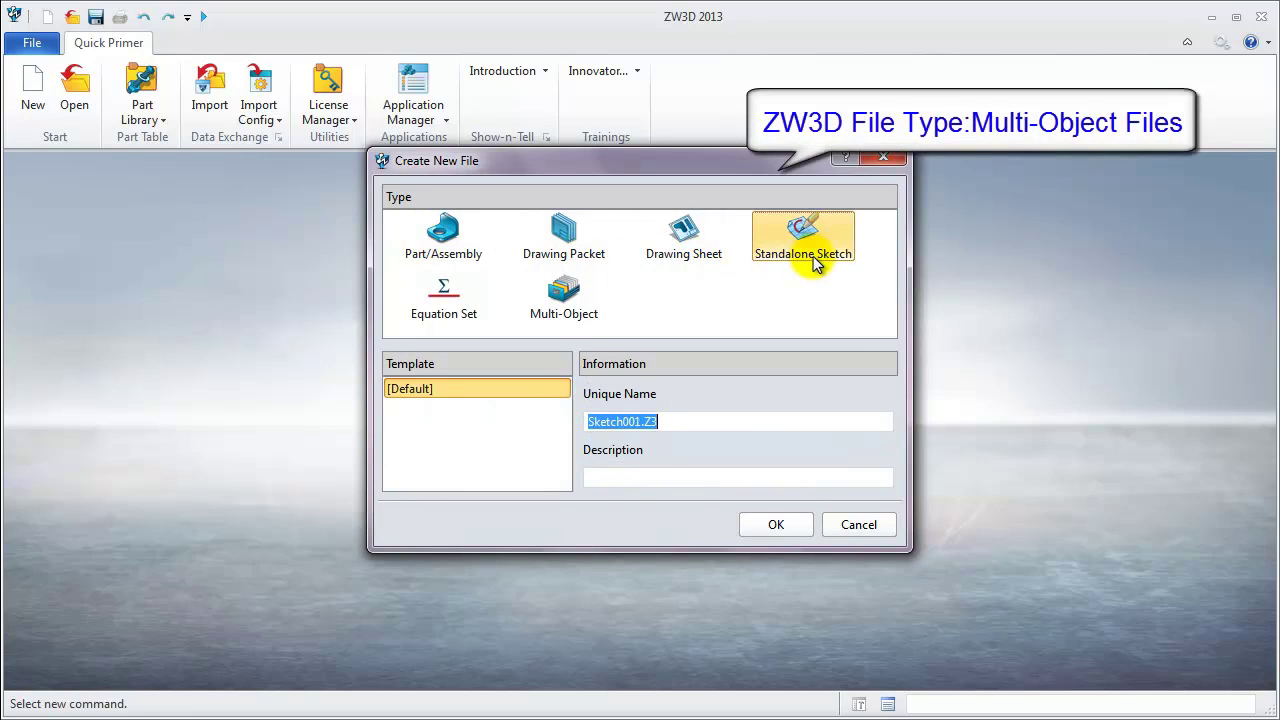
{"action": "left_click", "coordinate": [548, 300]}
{"action": "type", "text": "ZW3D "}
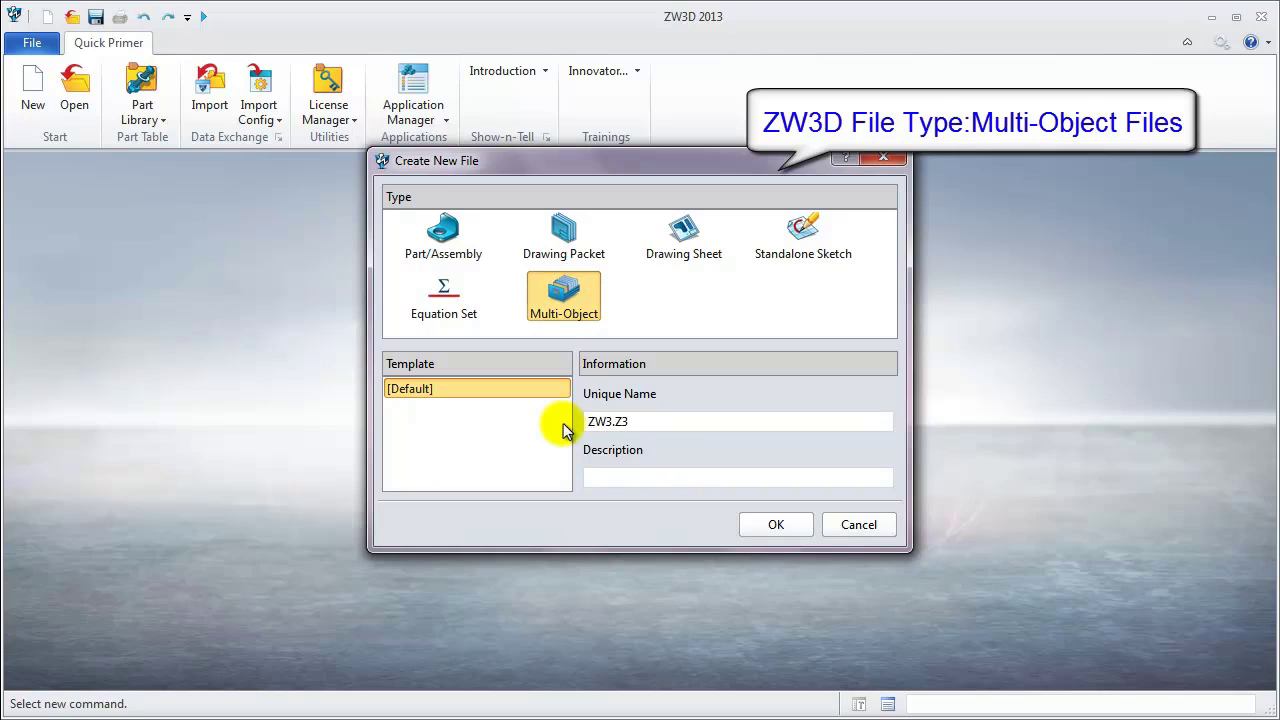
{"action": "type", "text": "file"}
{"action": "key", "text": "Return"}
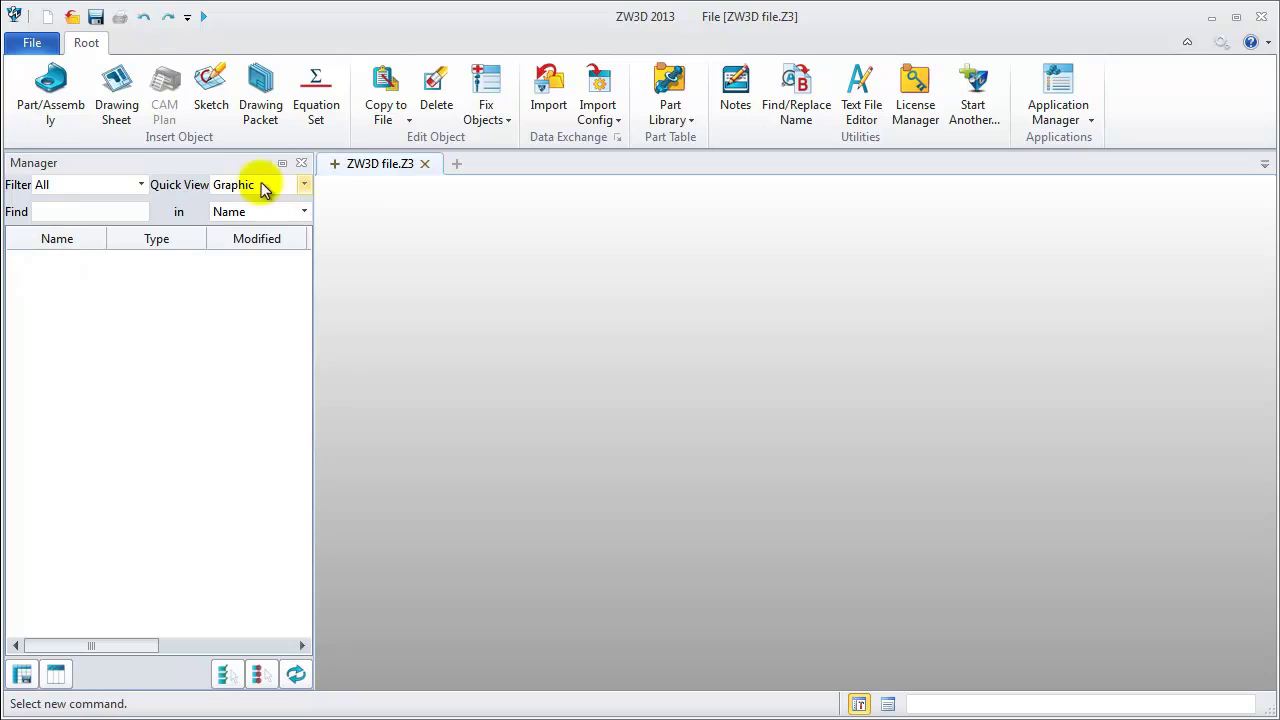
- Add a part named 'solid' and build a 176×136×26 block from the origin
{"action": "left_click", "coordinate": [336, 164]}
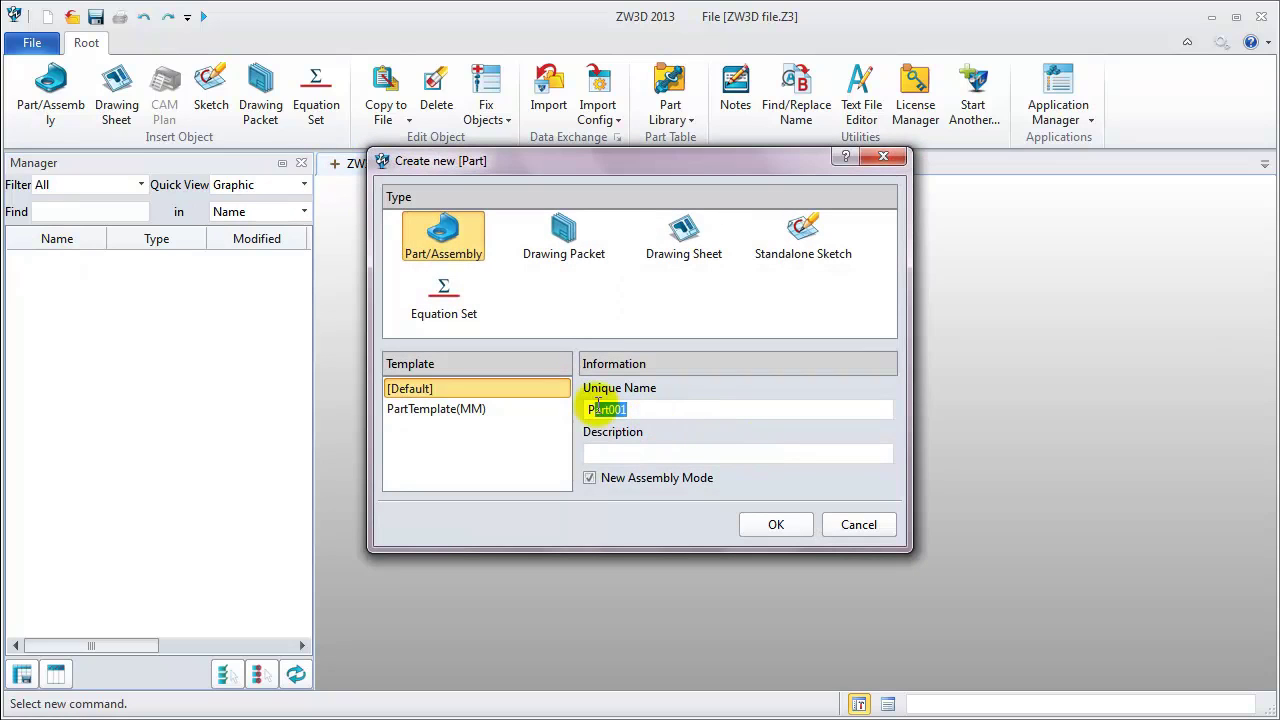
{"action": "type", "text": "solid"}
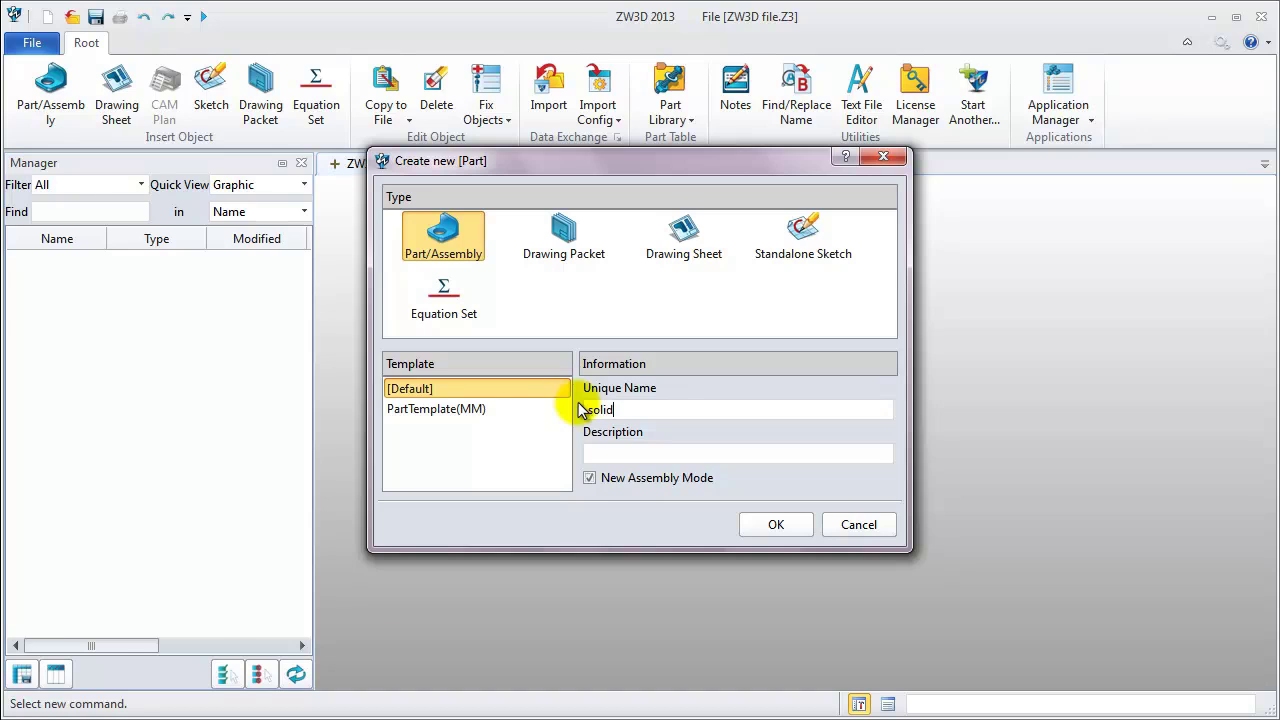
{"action": "key", "text": "Return"}
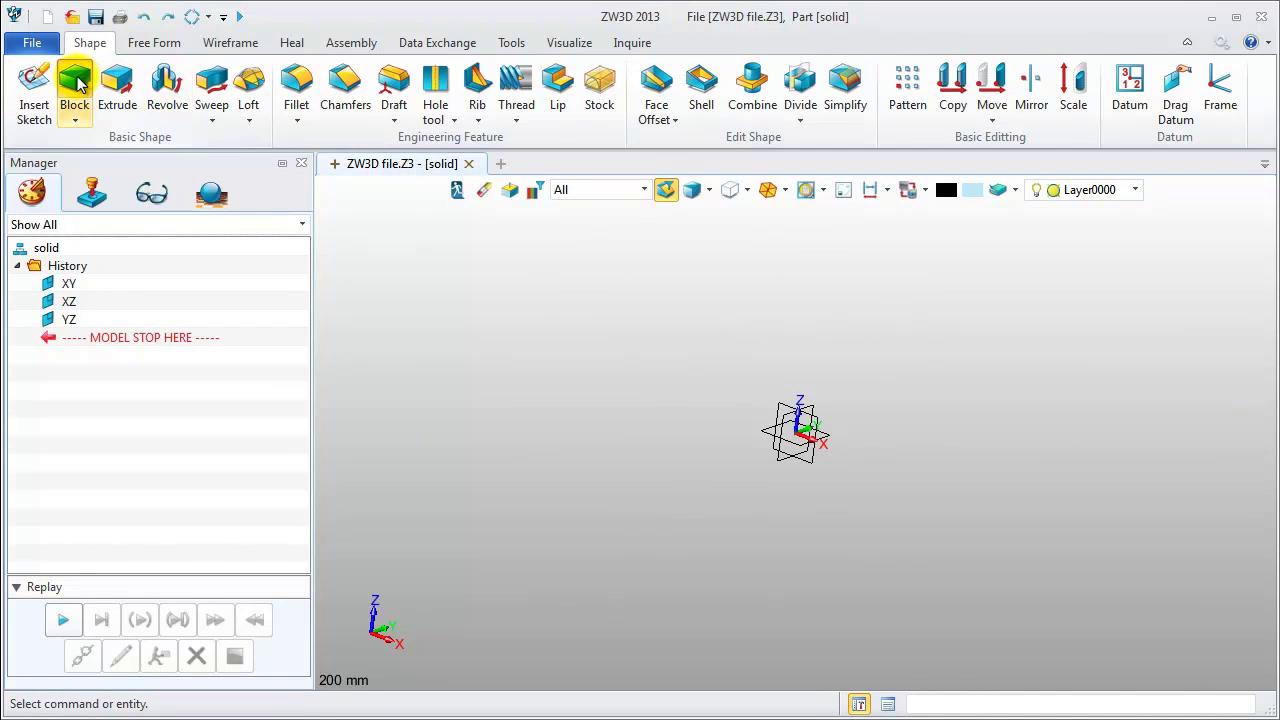
{"action": "left_click", "coordinate": [78, 90]}
{"action": "left_click", "coordinate": [806, 438]}
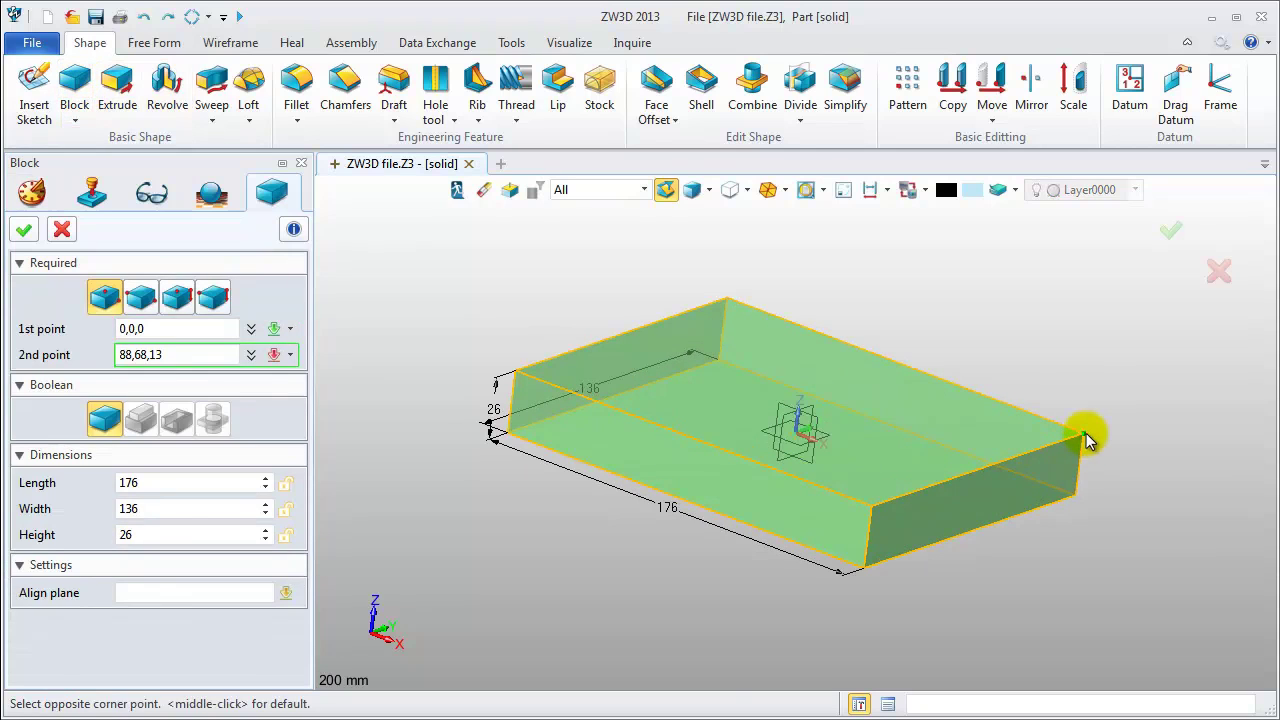
{"action": "left_click", "coordinate": [1086, 434]}
{"action": "middle_click", "coordinate": [1080, 343]}
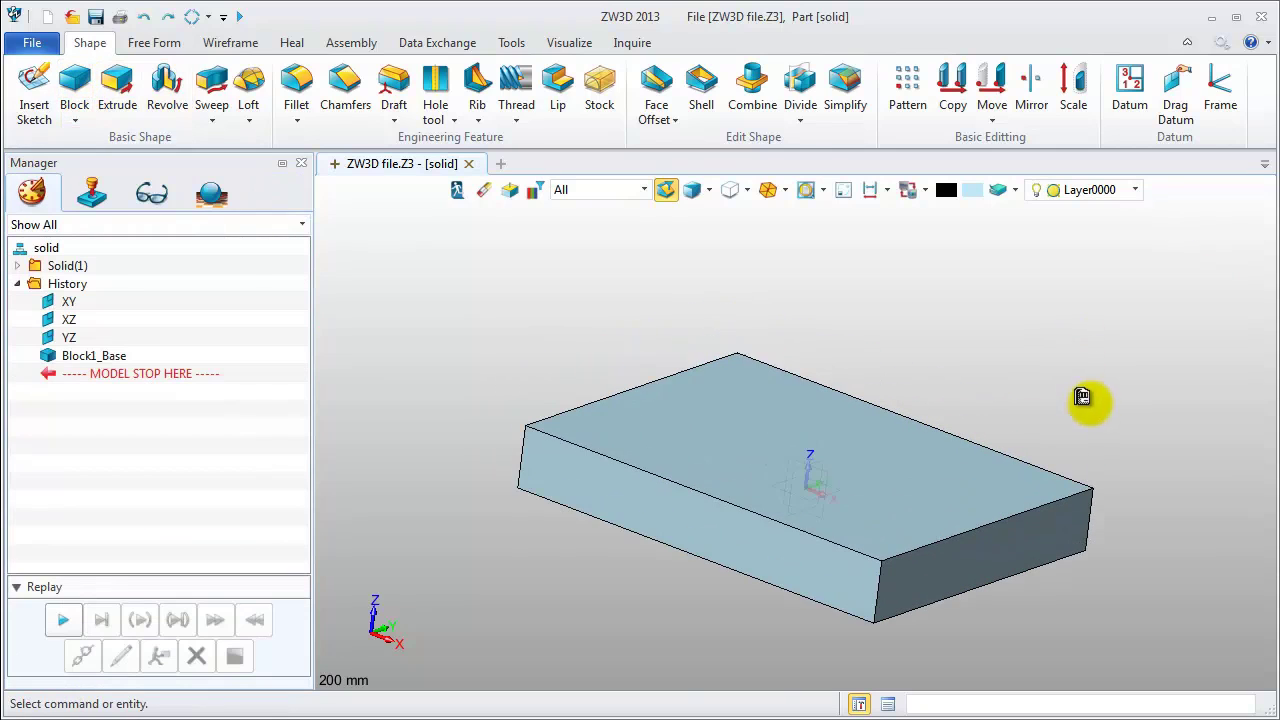
- Fillet the block's four vertical corner edges with radius 11
{"action": "left_click", "coordinate": [298, 100]}
{"action": "left_click", "coordinate": [527, 465]}
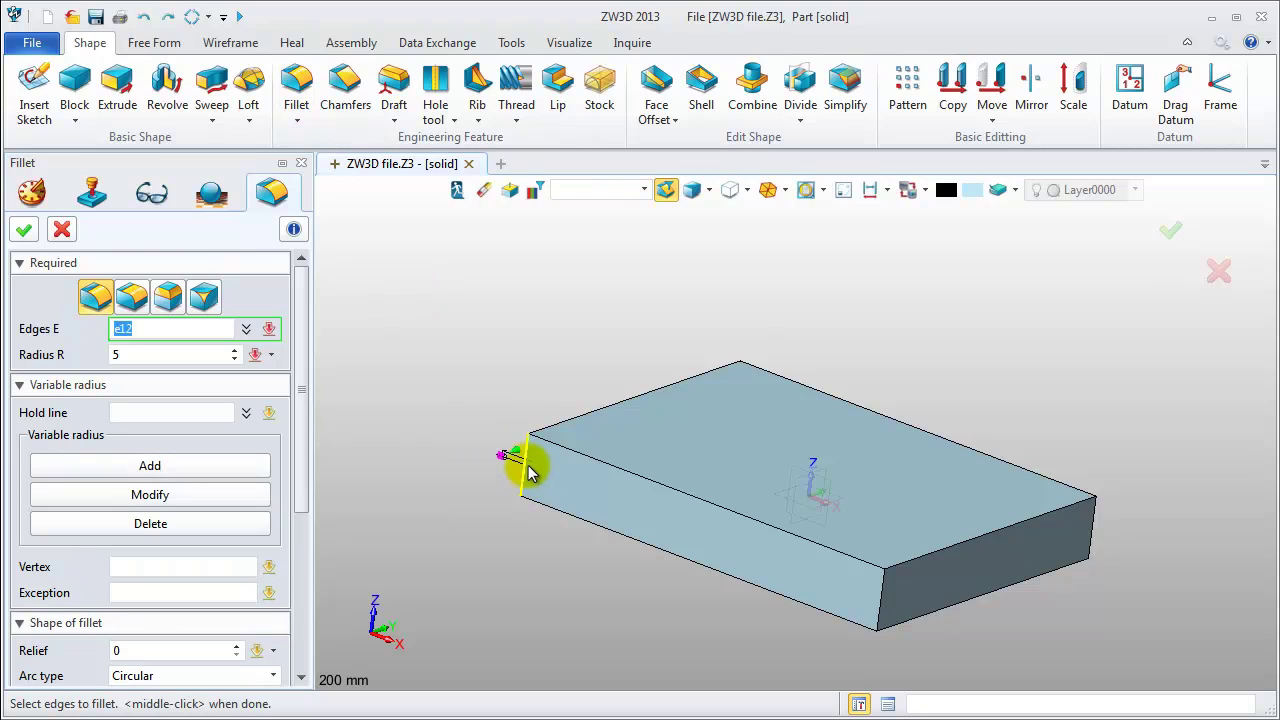
{"action": "left_click", "coordinate": [880, 598]}
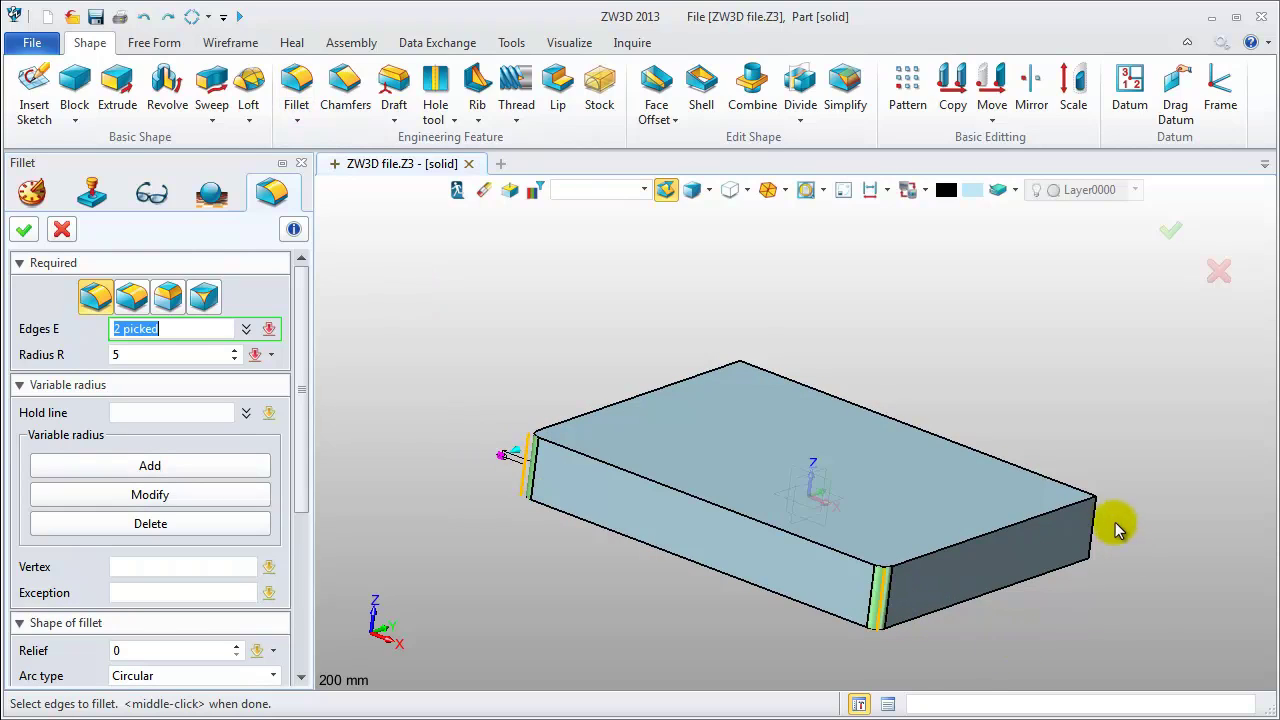
{"action": "left_click", "coordinate": [1095, 535]}
{"action": "left_click", "coordinate": [733, 189]}
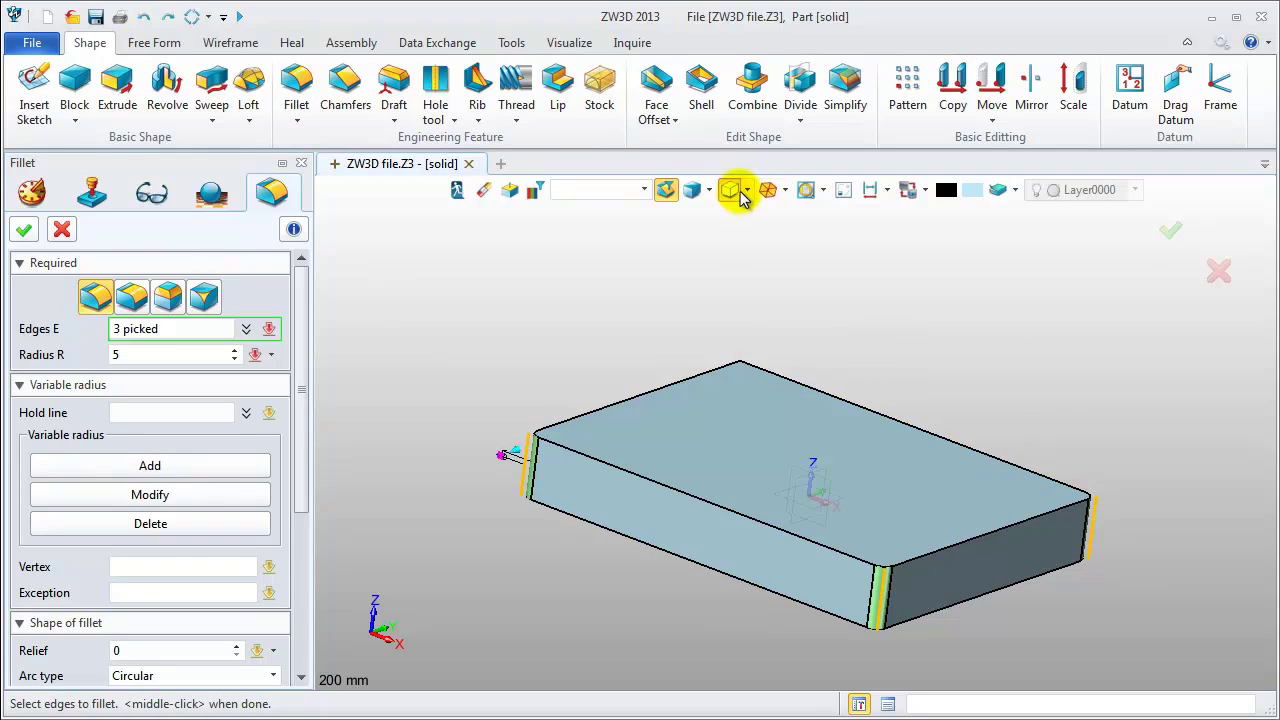
{"action": "left_click", "coordinate": [729, 395]}
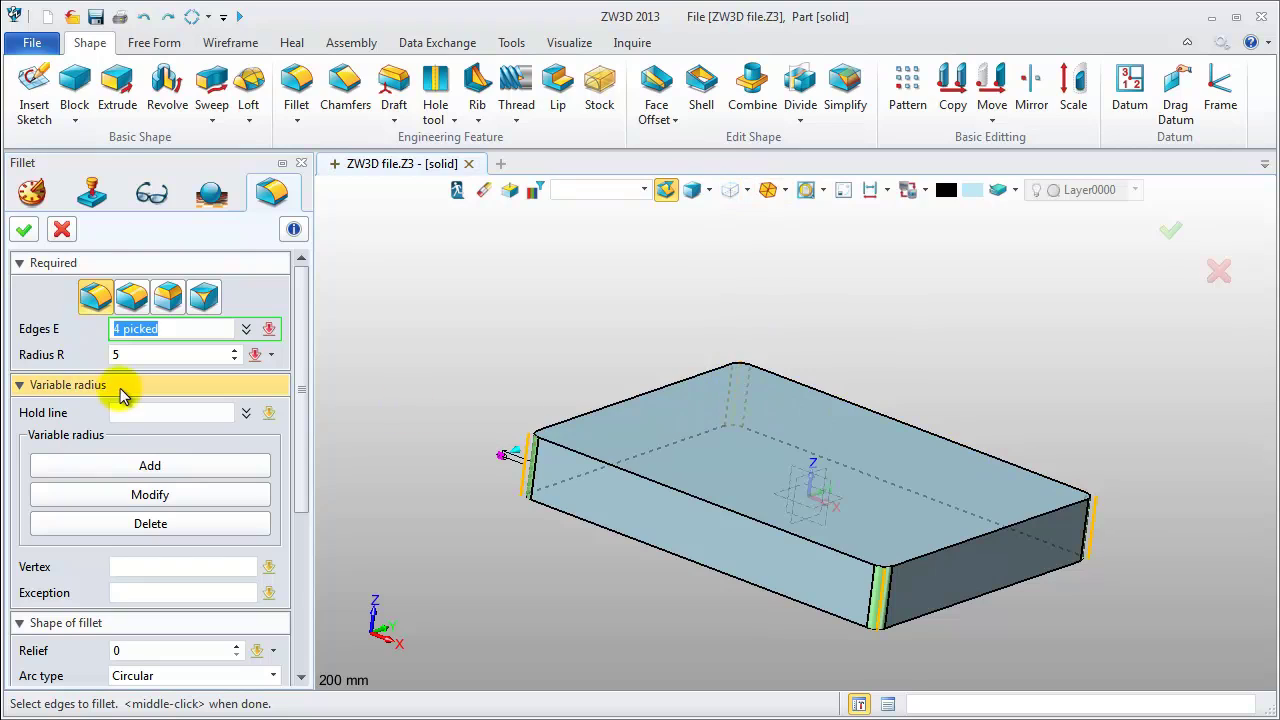
{"action": "left_click", "coordinate": [141, 357]}
{"action": "key", "text": "BackSpace"}
{"action": "type", "text": "11"}
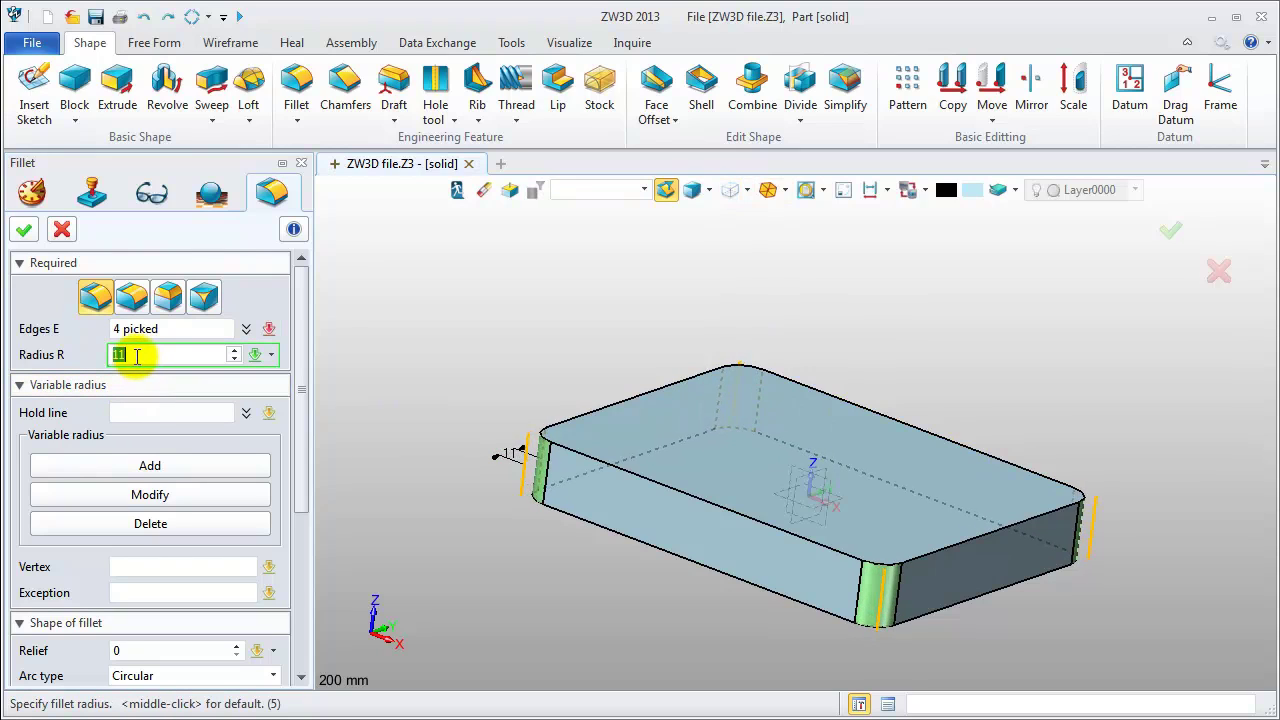
{"action": "key", "text": "Return"}
{"action": "left_click", "coordinate": [24, 231]}
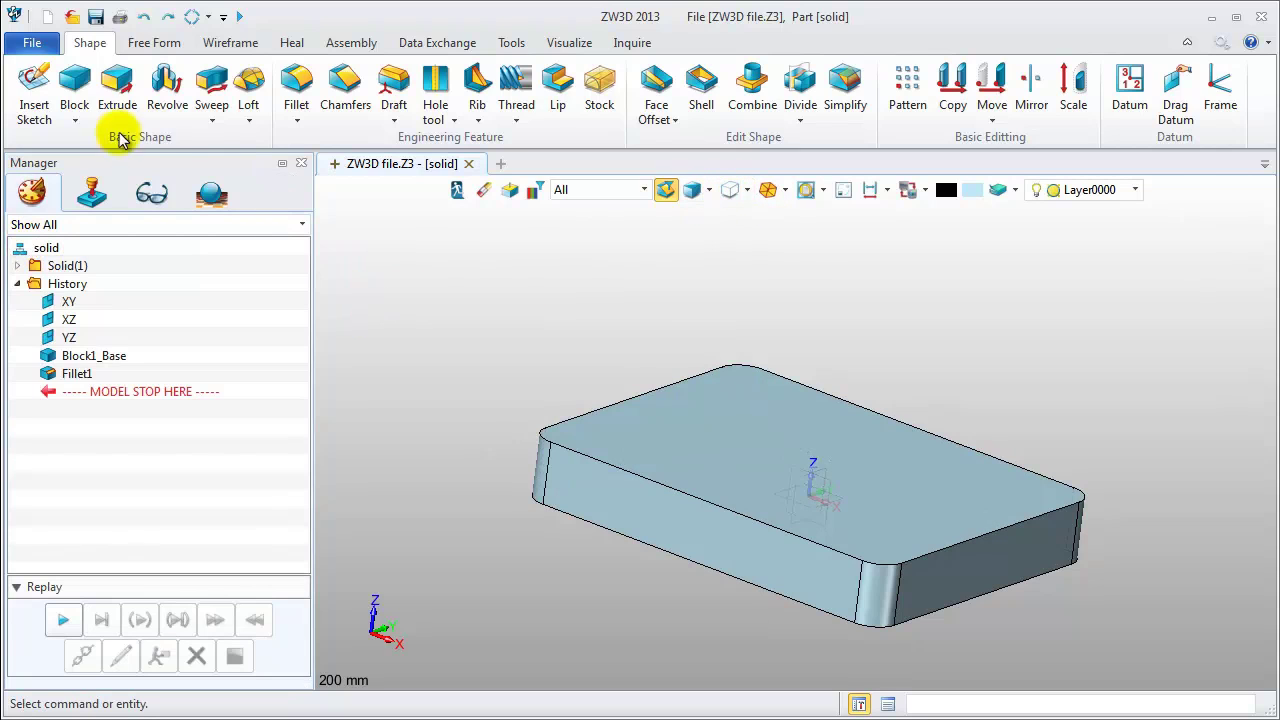
- Add a cylinder boss of radius 40 and height 20 on the block top
{"action": "left_click", "coordinate": [75, 120]}
{"action": "left_click", "coordinate": [97, 190]}
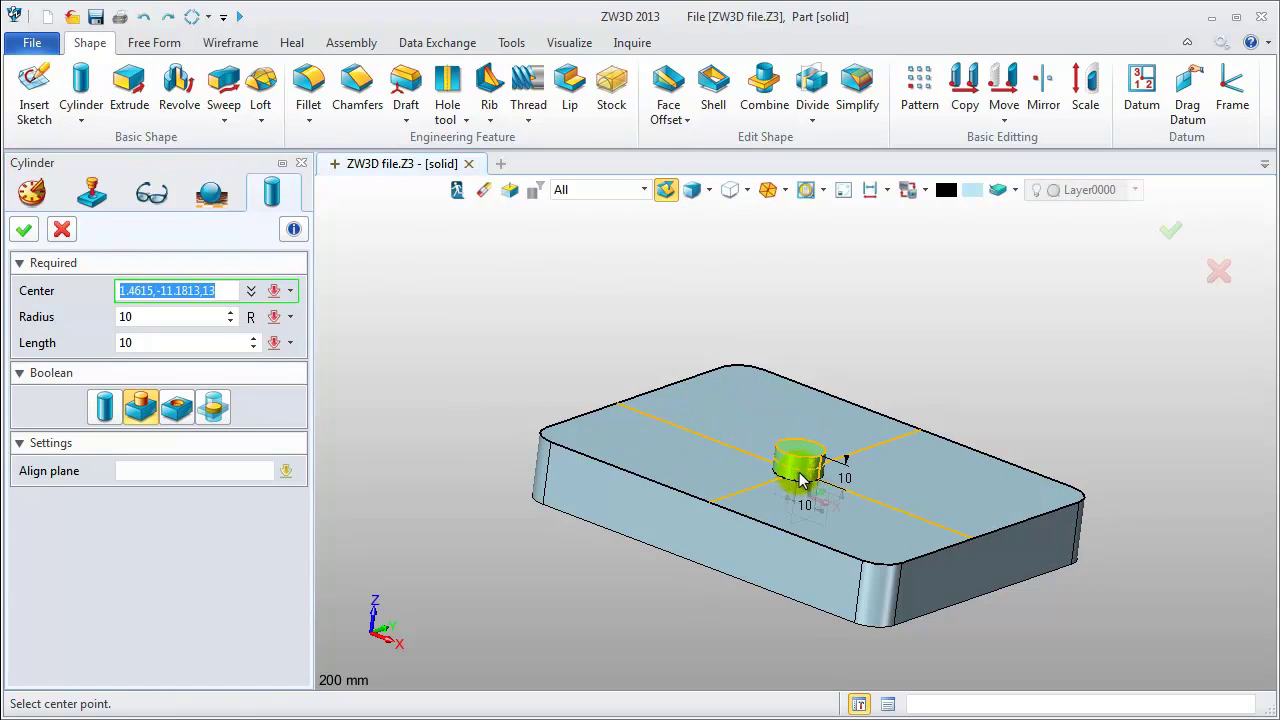
{"action": "left_click", "coordinate": [800, 455]}
{"action": "left_click", "coordinate": [893, 472]}
{"action": "left_click", "coordinate": [800, 440]}
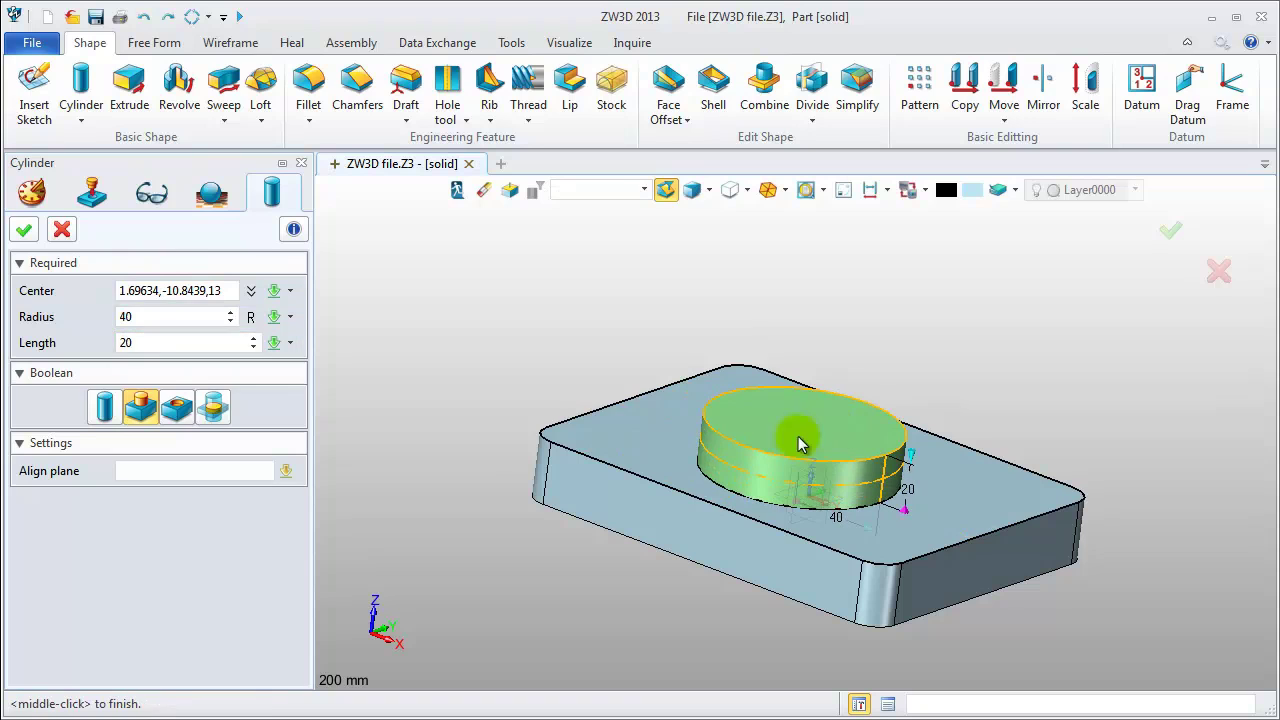
{"action": "middle_click", "coordinate": [560, 372]}
- Chamfer the cylinder boss's top edge with a setback of 6
{"action": "right_click", "coordinate": [830, 465]}
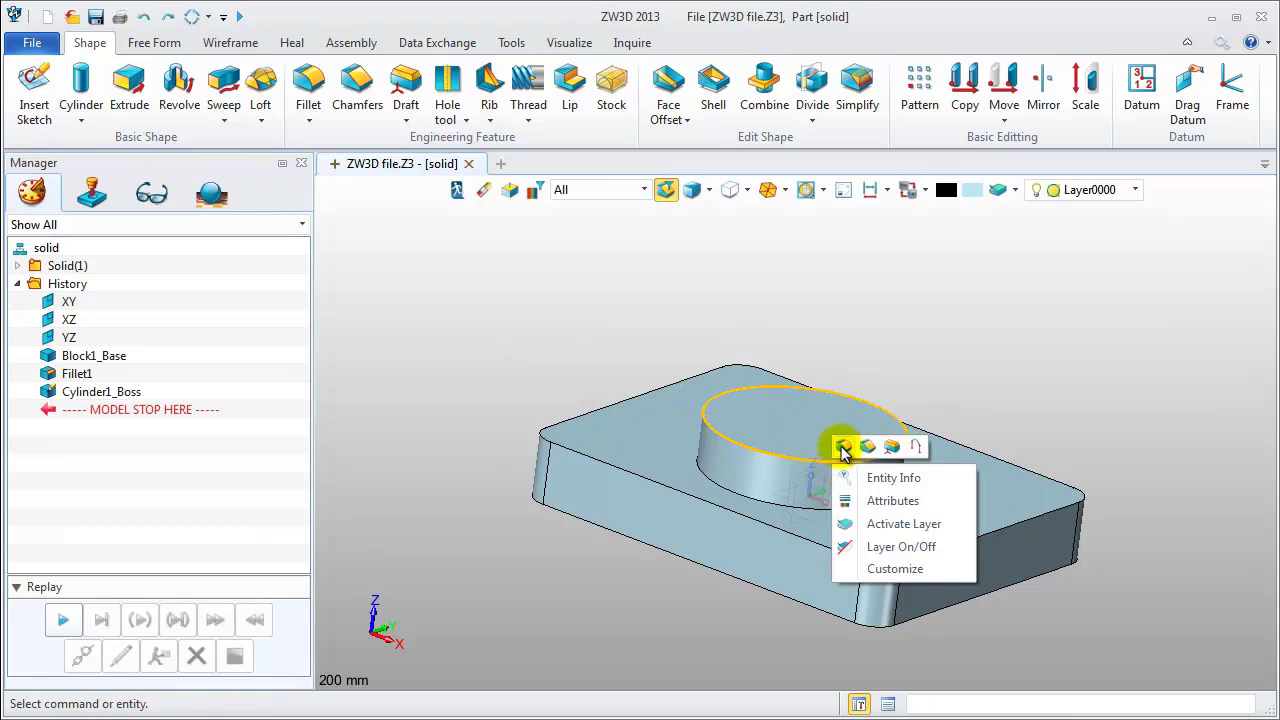
{"action": "left_click", "coordinate": [876, 458]}
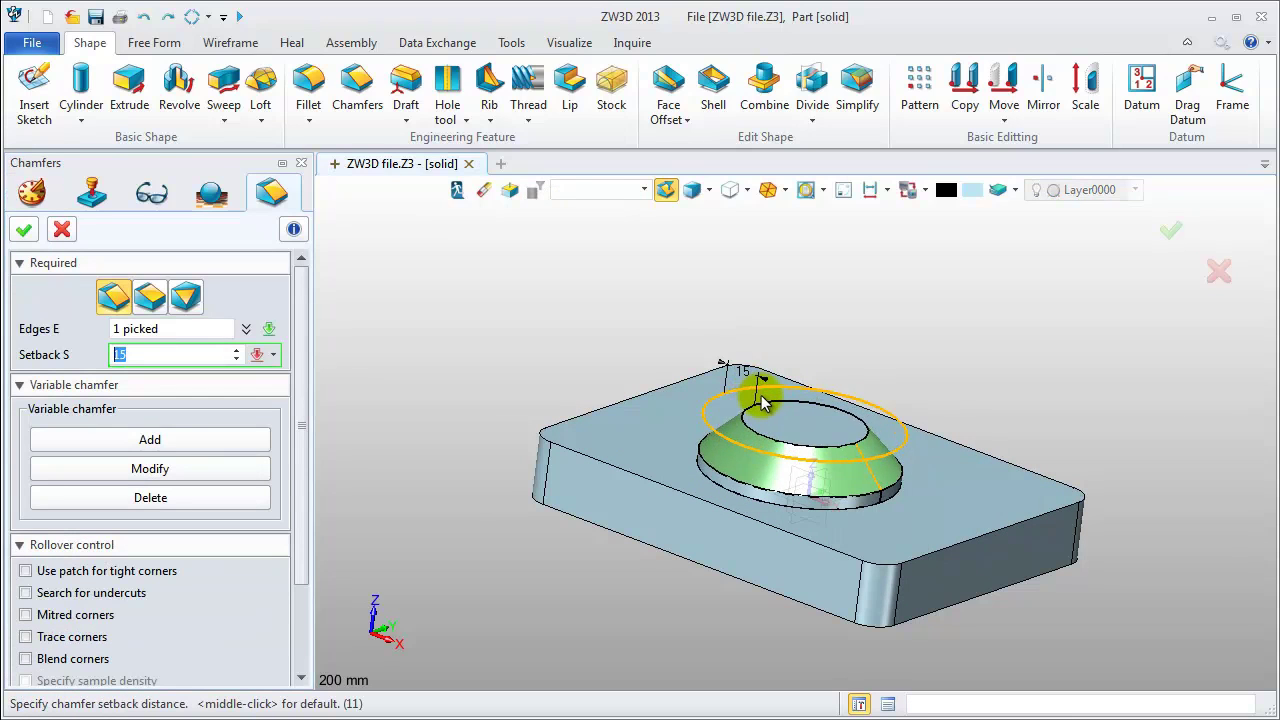
{"action": "left_click_drag", "start_coordinate": [740, 372], "coordinate": [748, 385]}
{"action": "middle_click", "coordinate": [514, 331]}
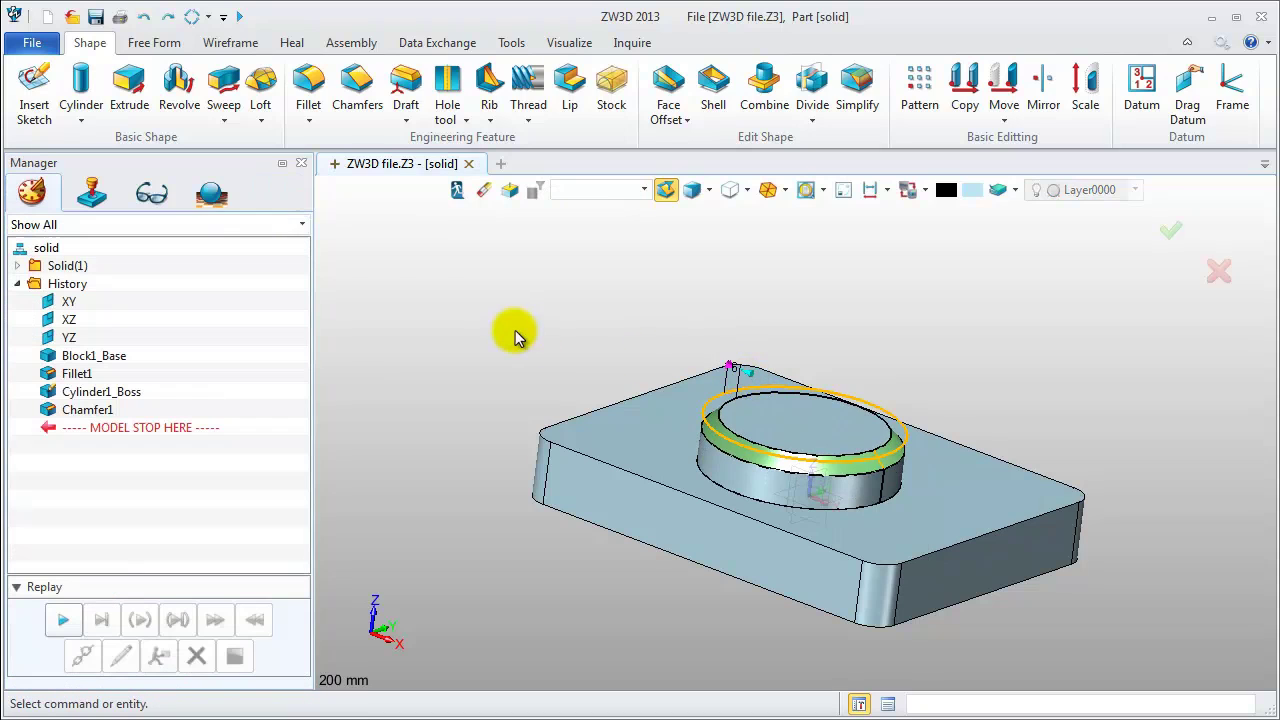
- Start a 2D drawing of the part on an A4_H(ANSI) sheet
{"action": "right_click", "coordinate": [402, 232]}
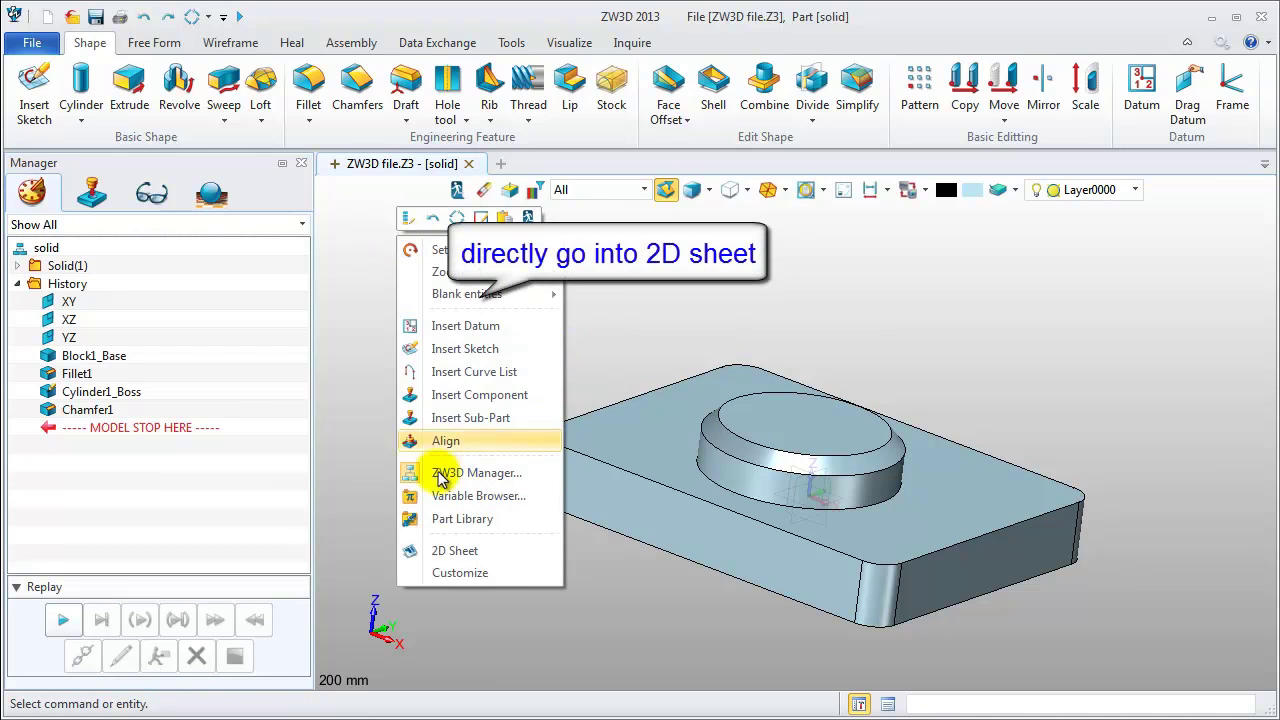
{"action": "left_click", "coordinate": [433, 551]}
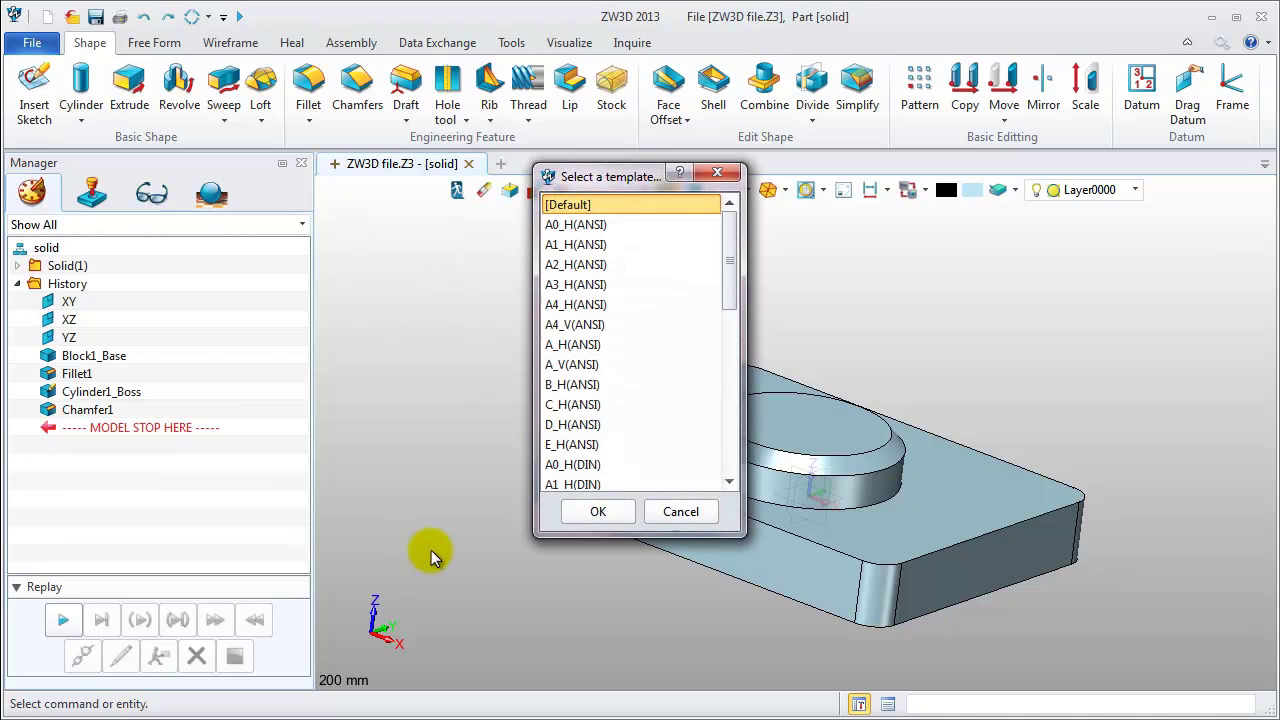
{"action": "left_click", "coordinate": [563, 308]}
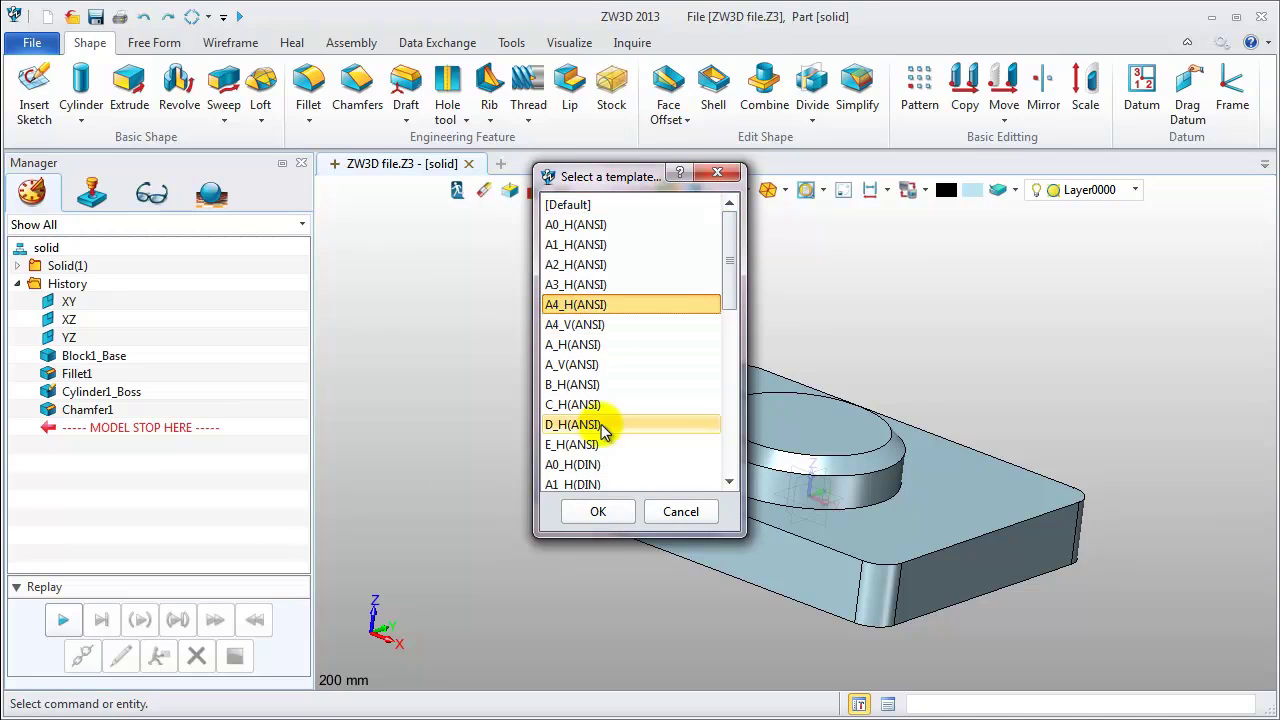
{"action": "left_click", "coordinate": [594, 510]}
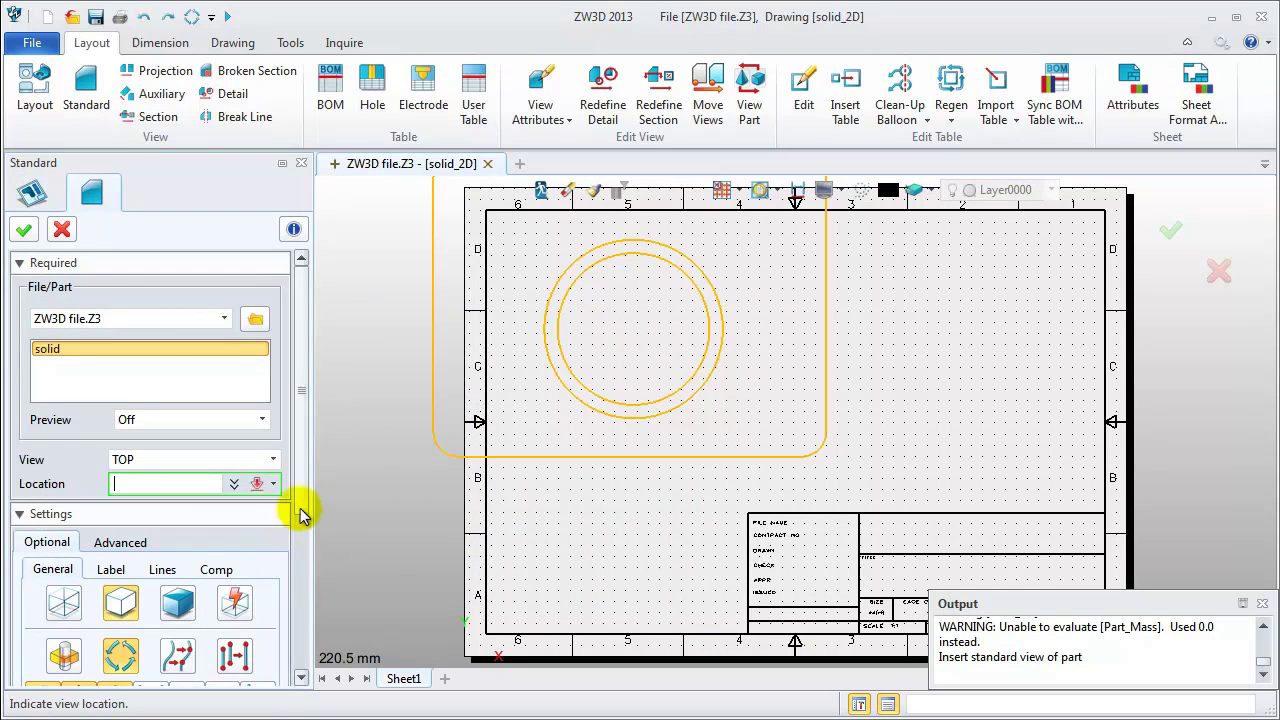
- Place the top view at 1:2 scale with projected side and front views
{"action": "left_click_drag", "start_coordinate": [300, 509], "coordinate": [285, 615]}
{"action": "left_click", "coordinate": [266, 593]}
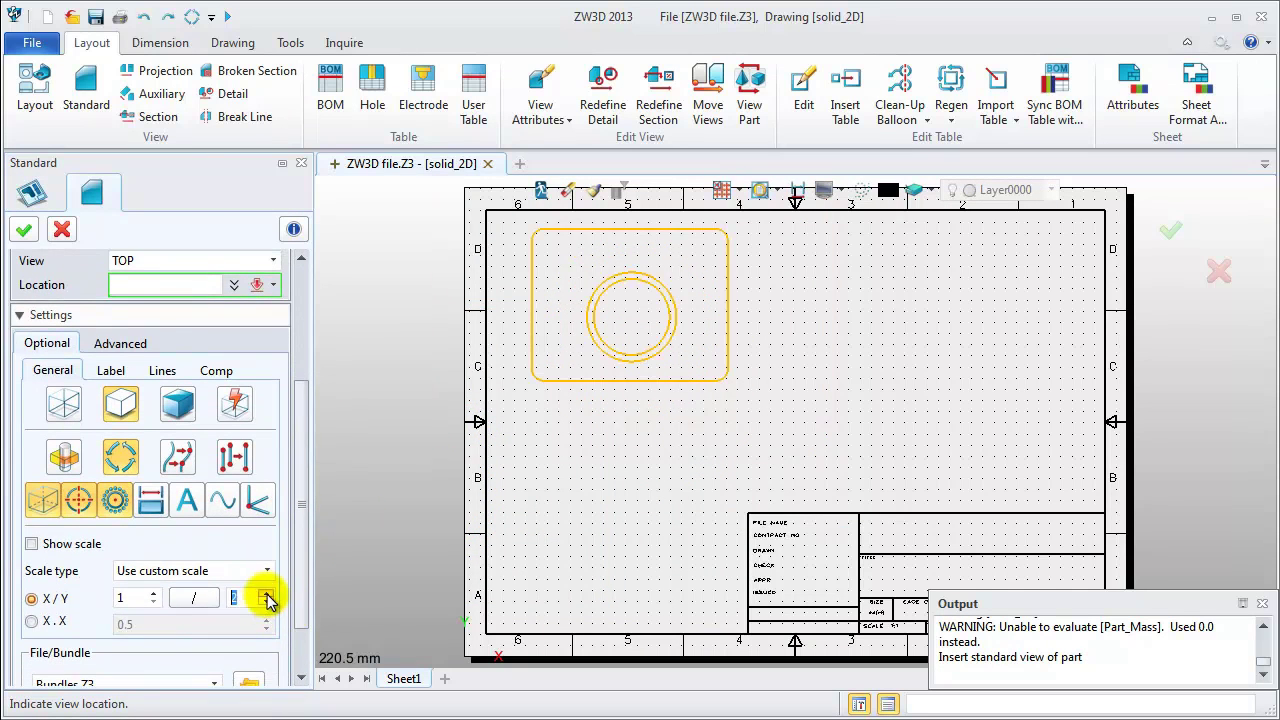
{"action": "left_click", "coordinate": [635, 310]}
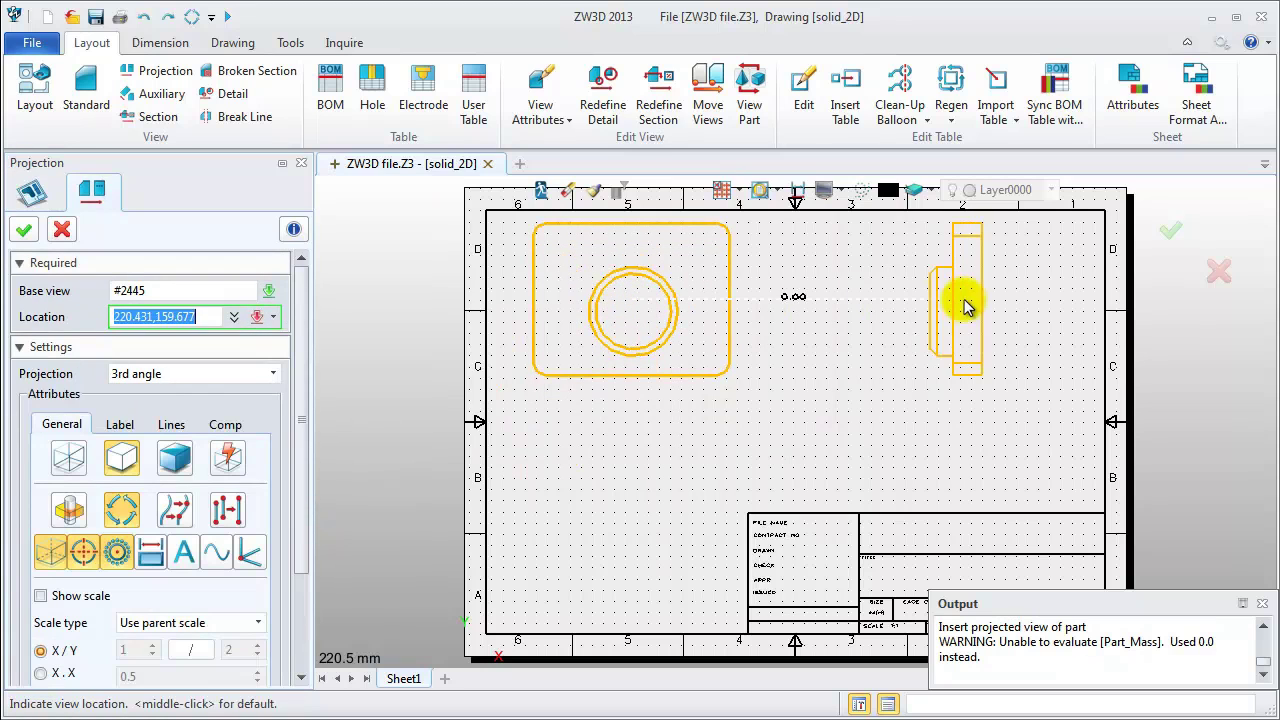
{"action": "left_click", "coordinate": [962, 302]}
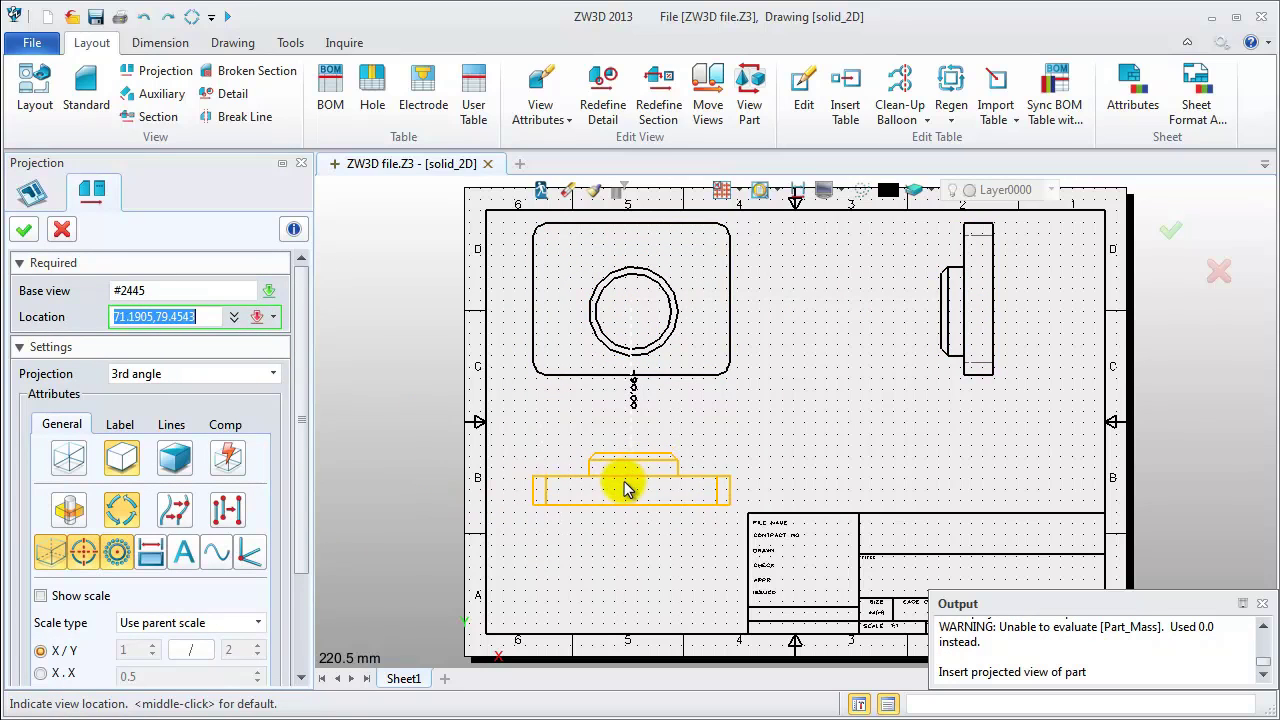
{"action": "left_click", "coordinate": [632, 482]}
{"action": "middle_click", "coordinate": [855, 490]}
{"action": "left_click", "coordinate": [1262, 603]}
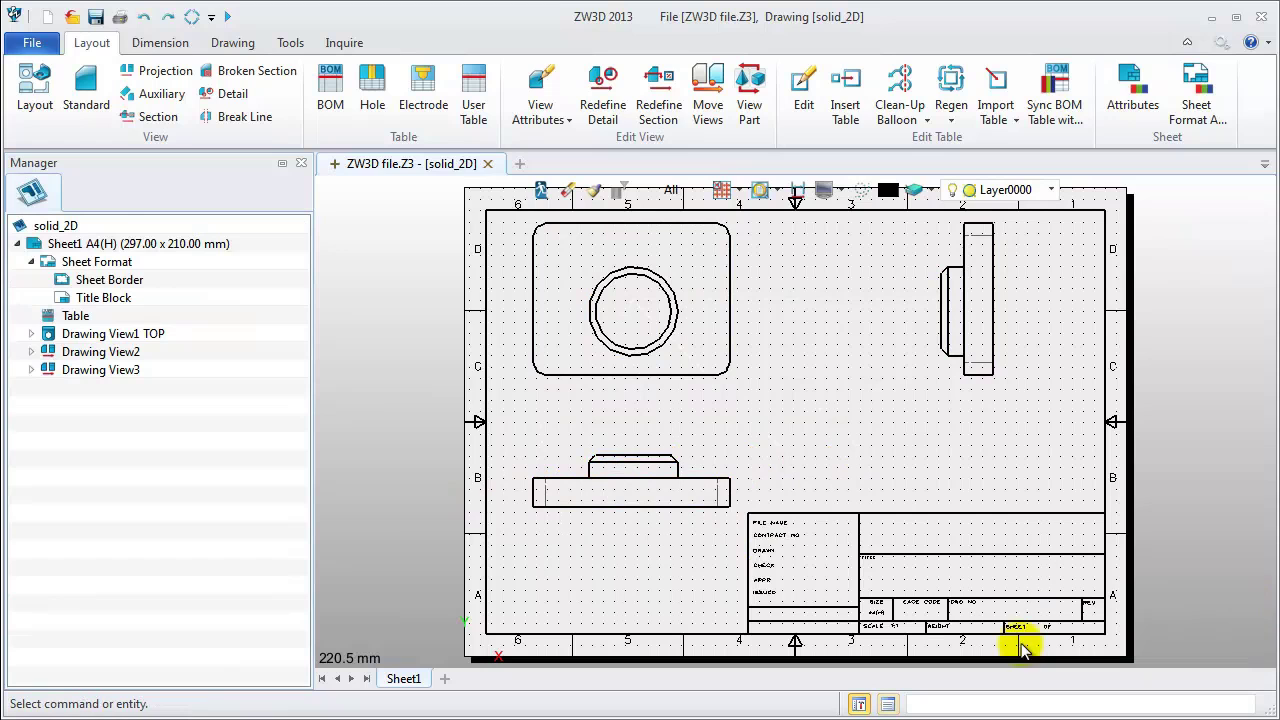
- Exit to the file's object list, preview solid and solid_2D, then reopen part solid
{"action": "left_click", "coordinate": [537, 192]}
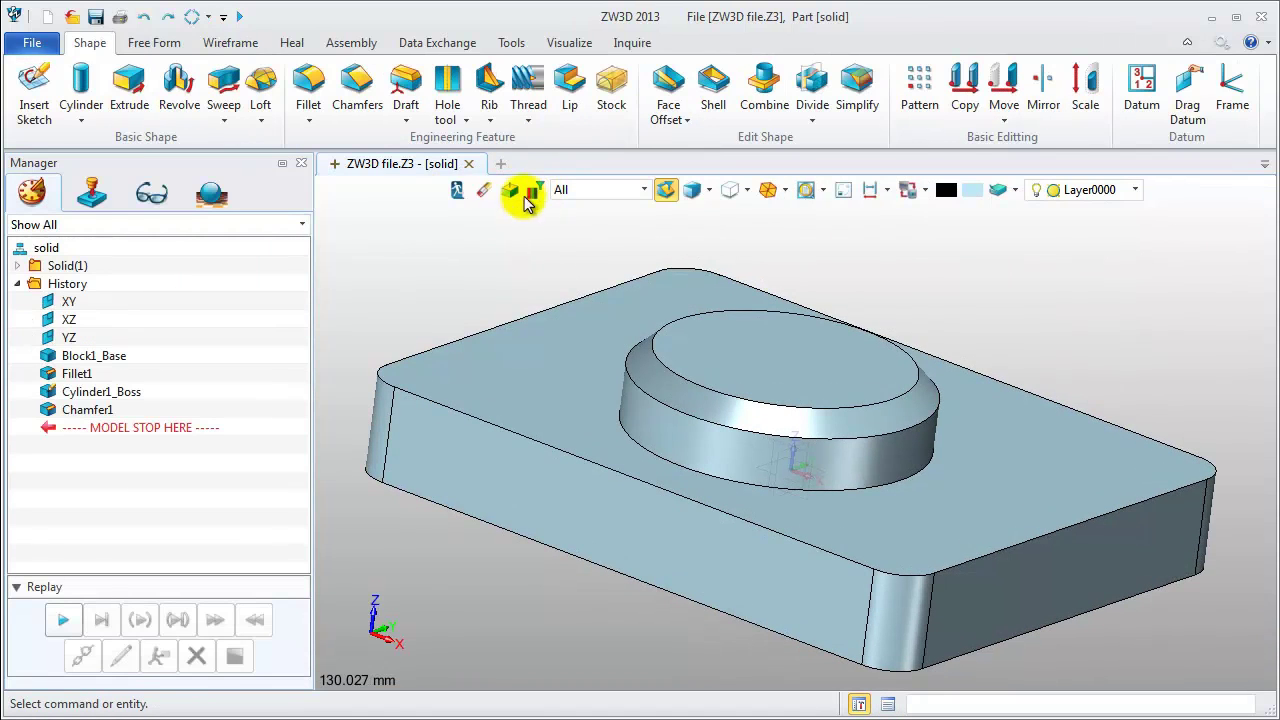
{"action": "left_click", "coordinate": [452, 192]}
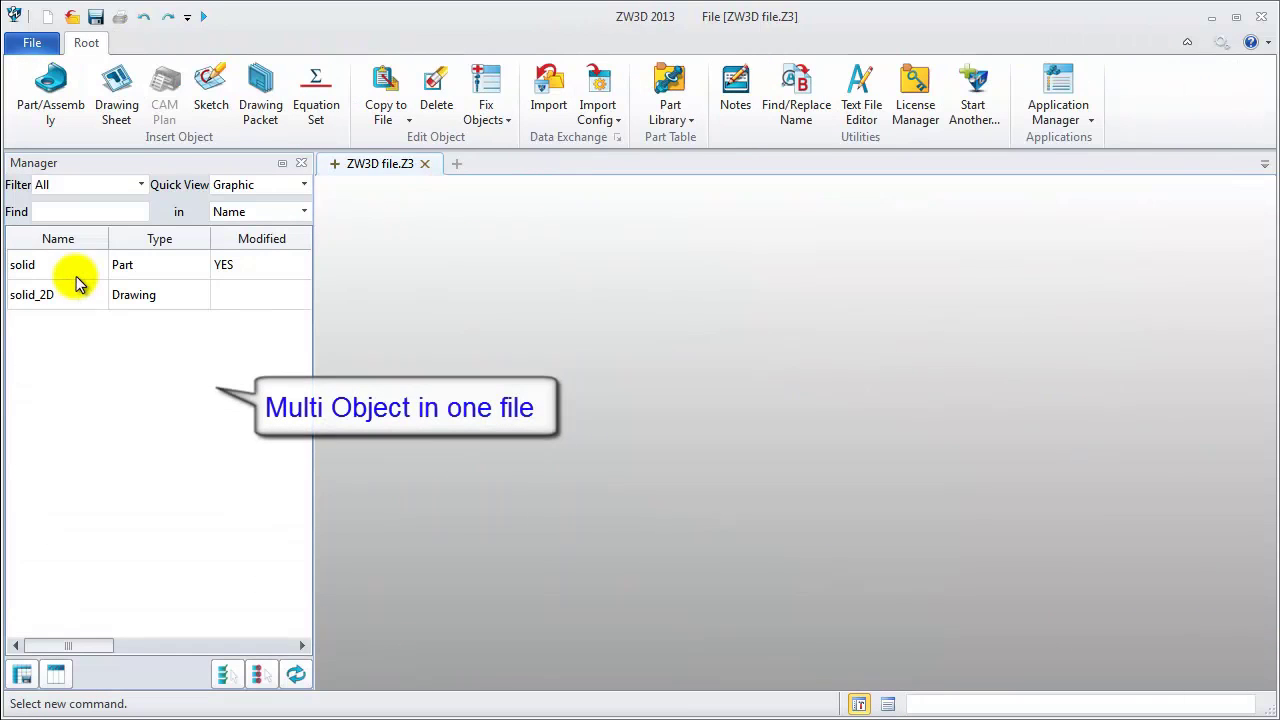
{"action": "left_click", "coordinate": [114, 268]}
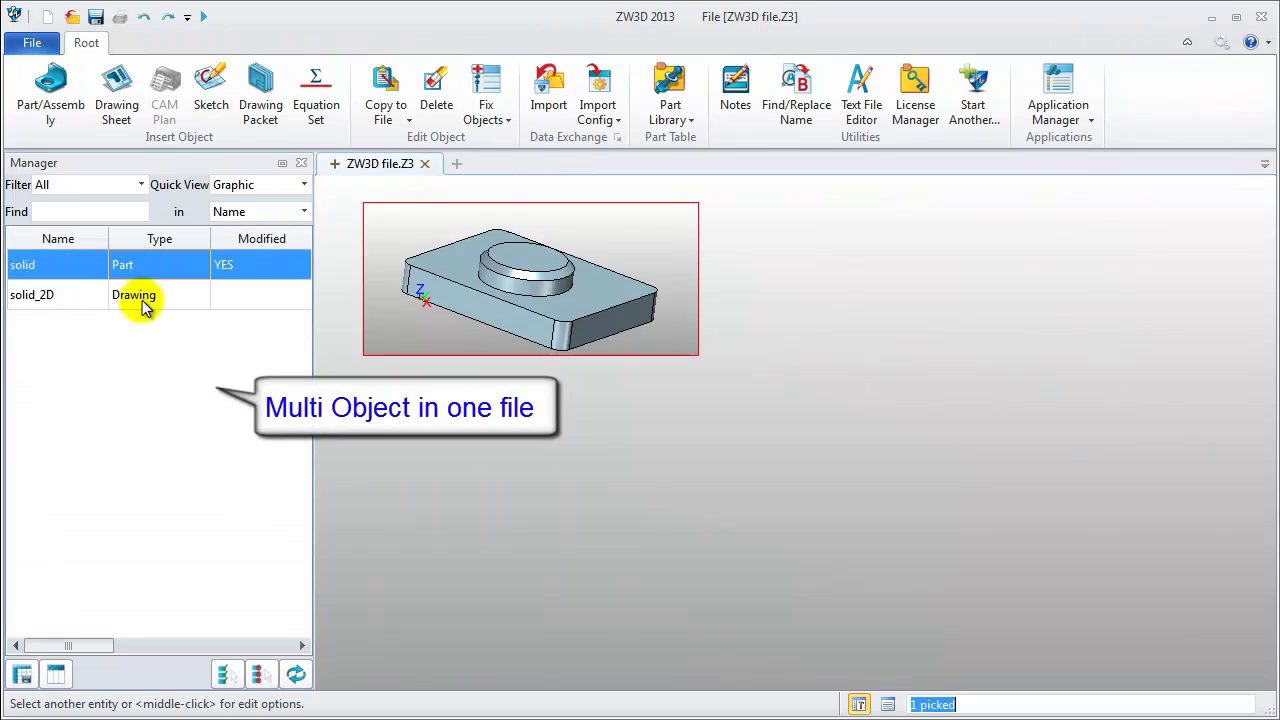
{"action": "left_click", "coordinate": [140, 298]}
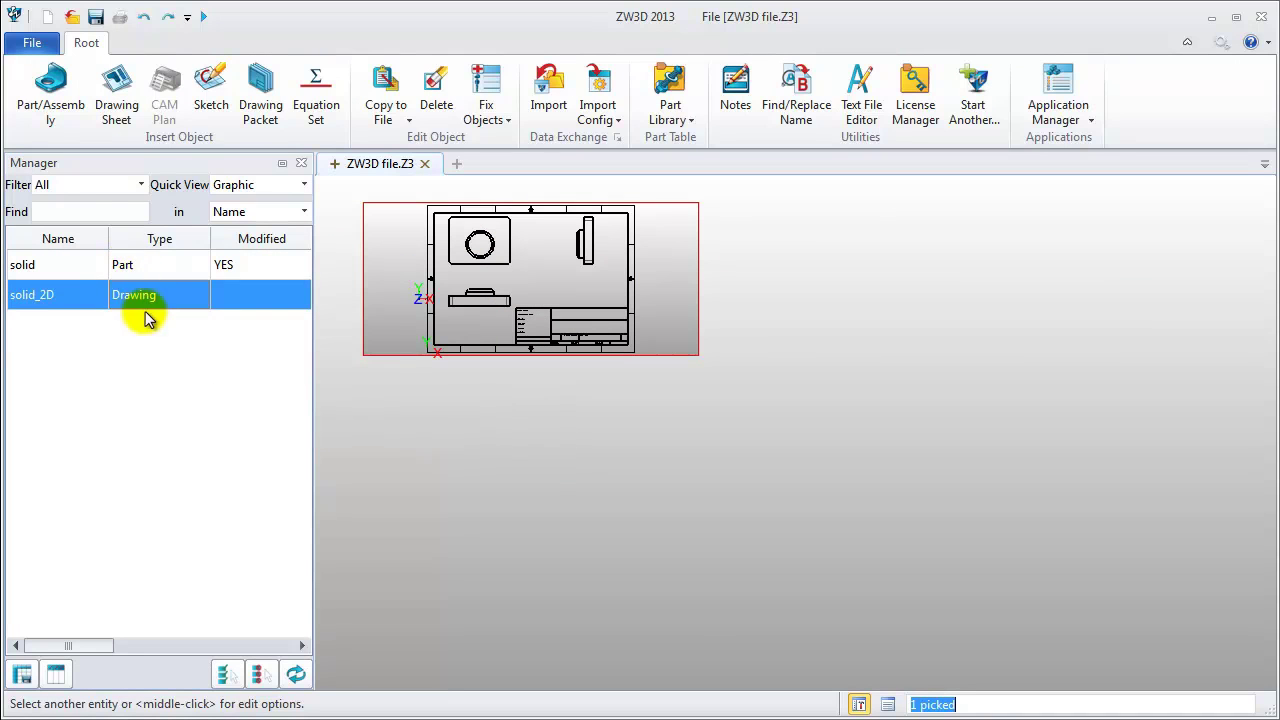
{"action": "double_click", "coordinate": [86, 266]}
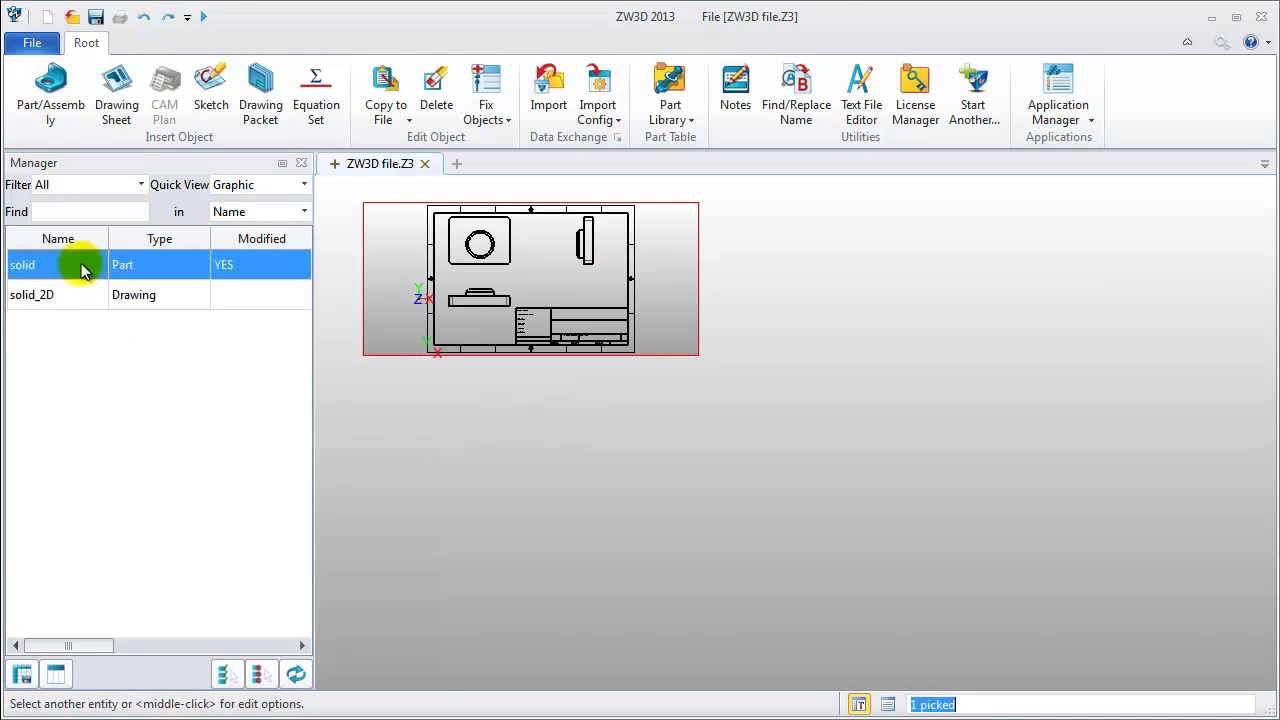
{"action": "scroll", "coordinate": [420, 274], "scroll_direction": "down", "scroll_amount": 3}
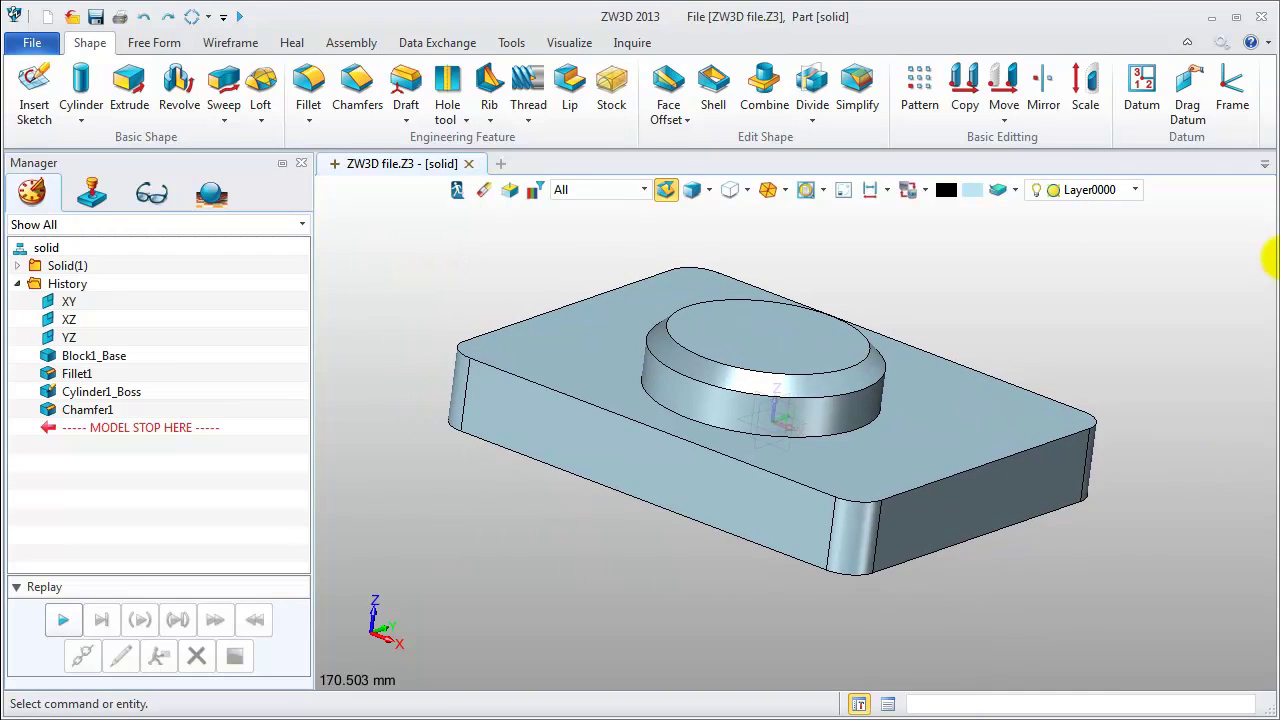
- Turn off the gradient background and apply it to the active object
{"action": "left_click", "coordinate": [1222, 43]}
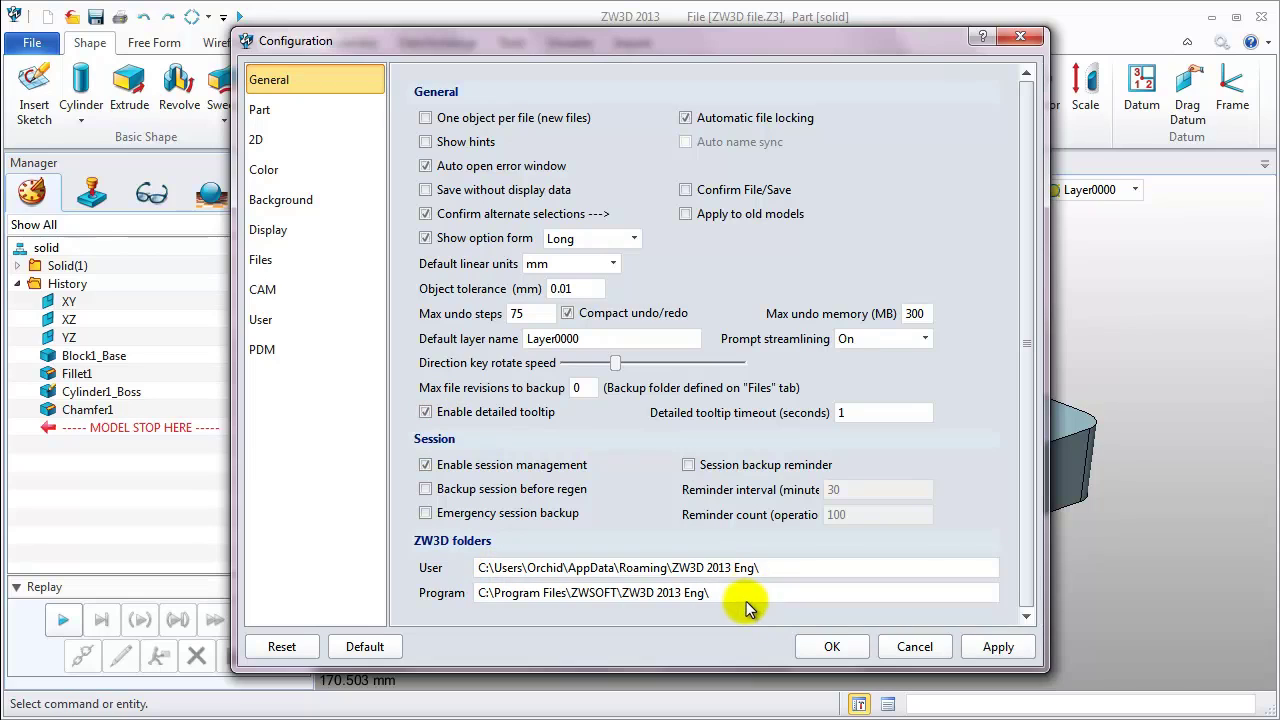
{"action": "left_click", "coordinate": [266, 112]}
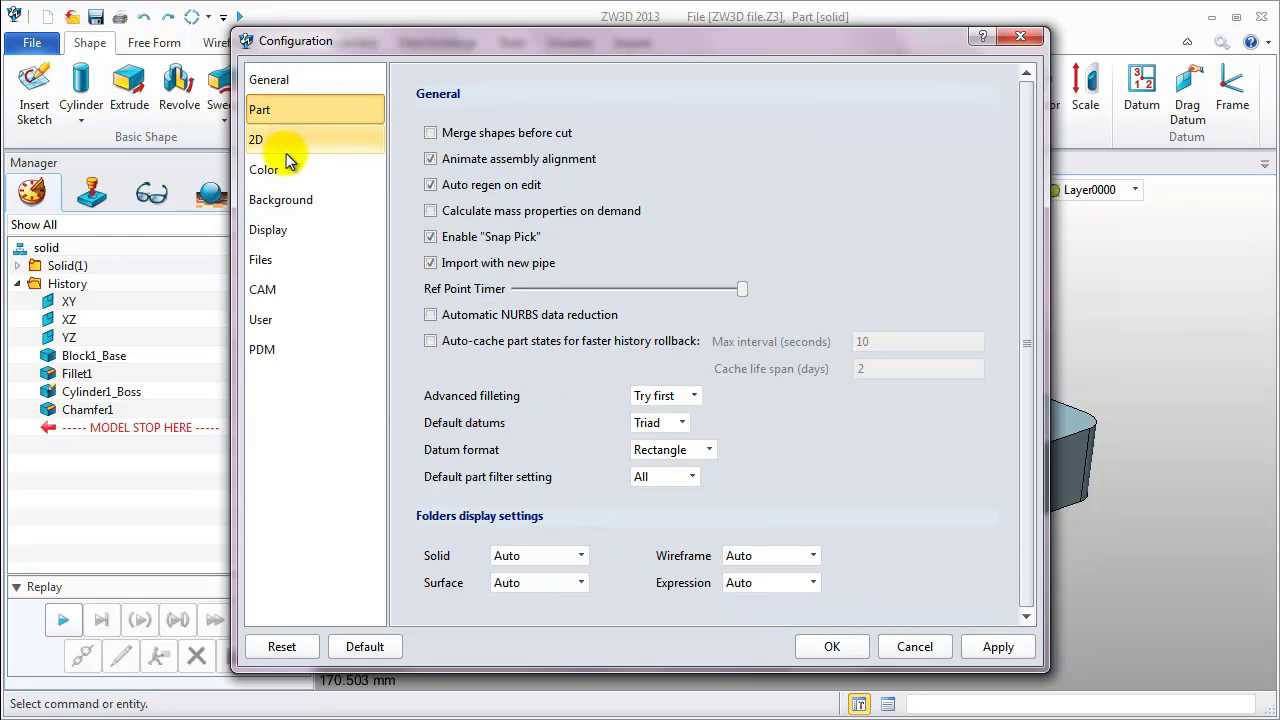
{"action": "left_click", "coordinate": [282, 142]}
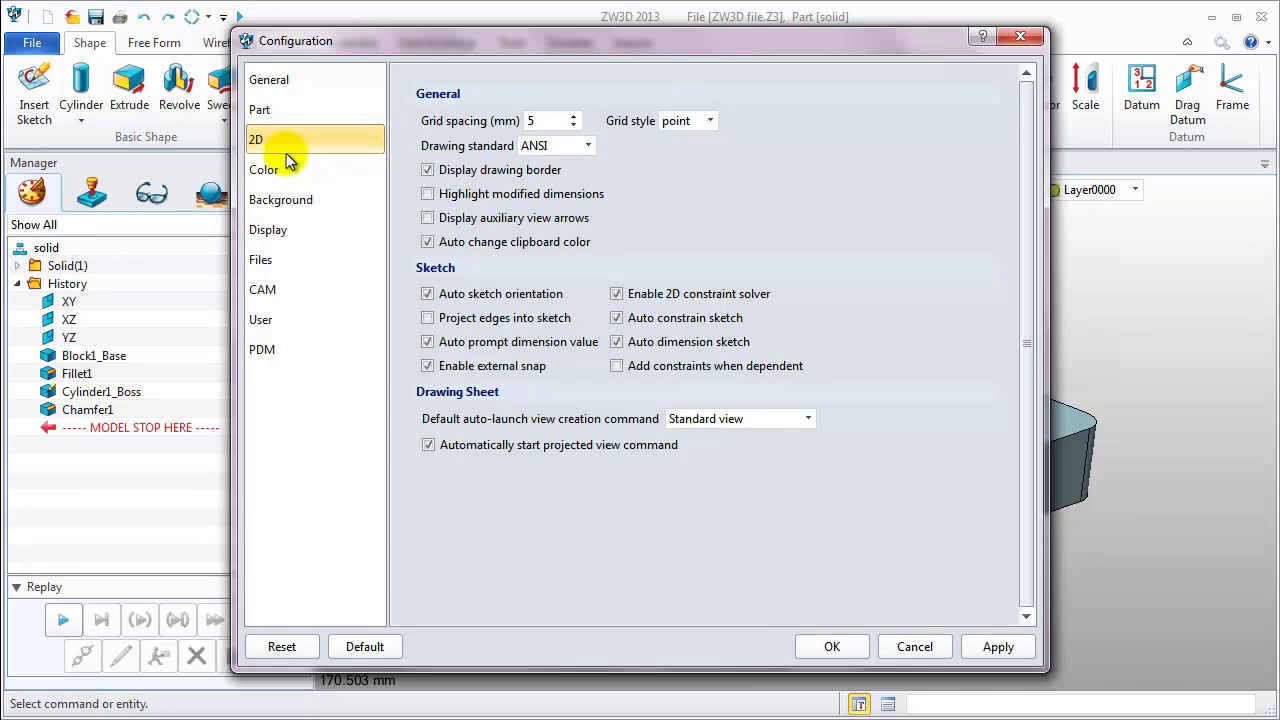
{"action": "left_click", "coordinate": [264, 170]}
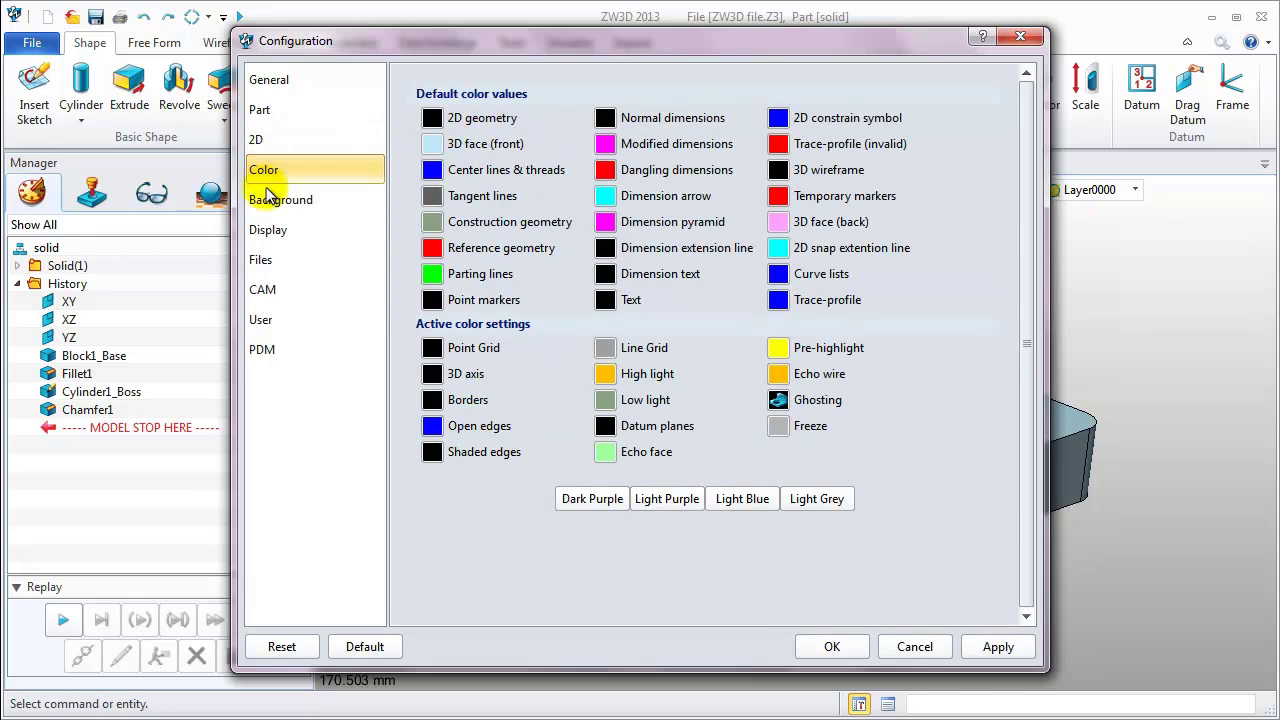
{"action": "left_click", "coordinate": [272, 199]}
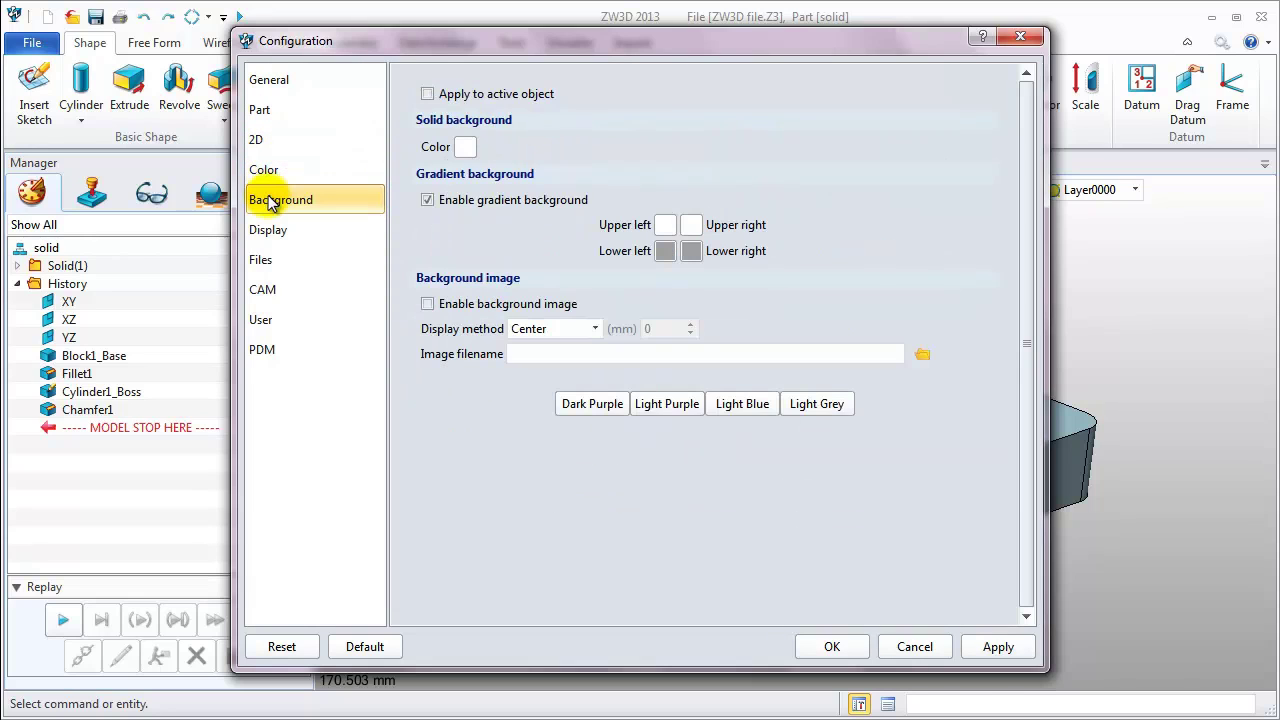
{"action": "left_click", "coordinate": [427, 94]}
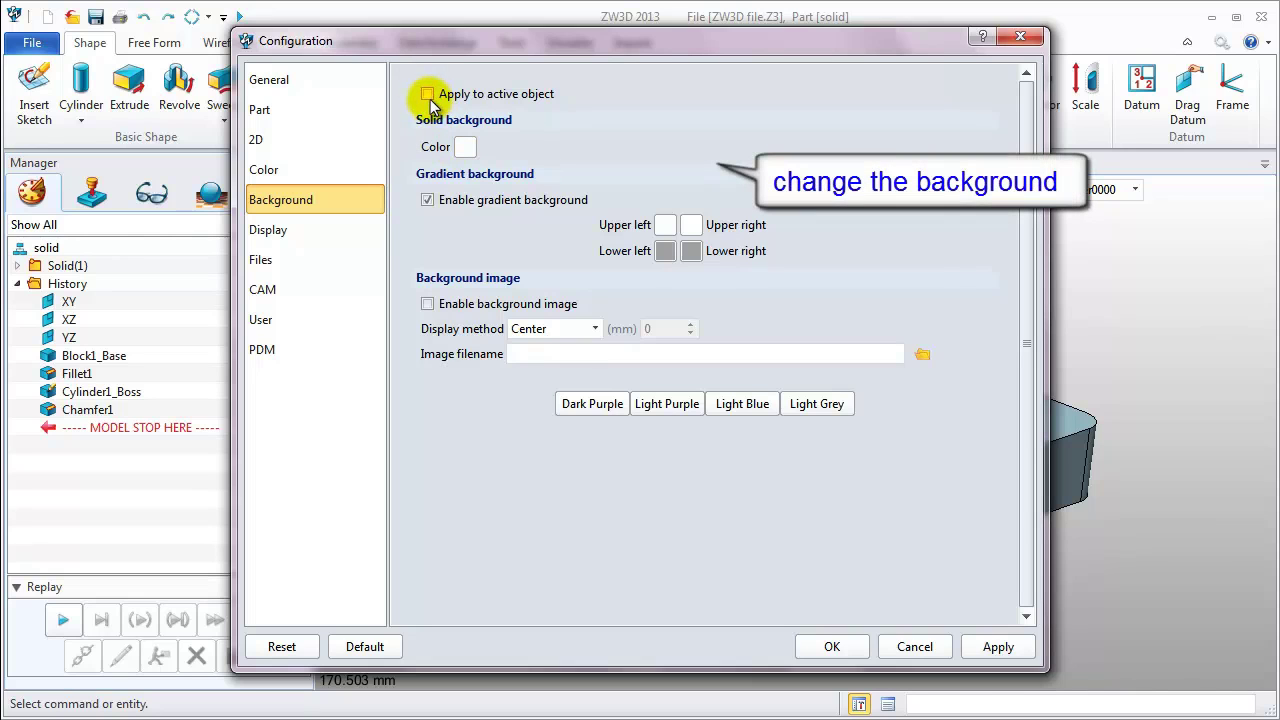
{"action": "left_click", "coordinate": [427, 200]}
{"action": "left_click", "coordinate": [998, 646]}
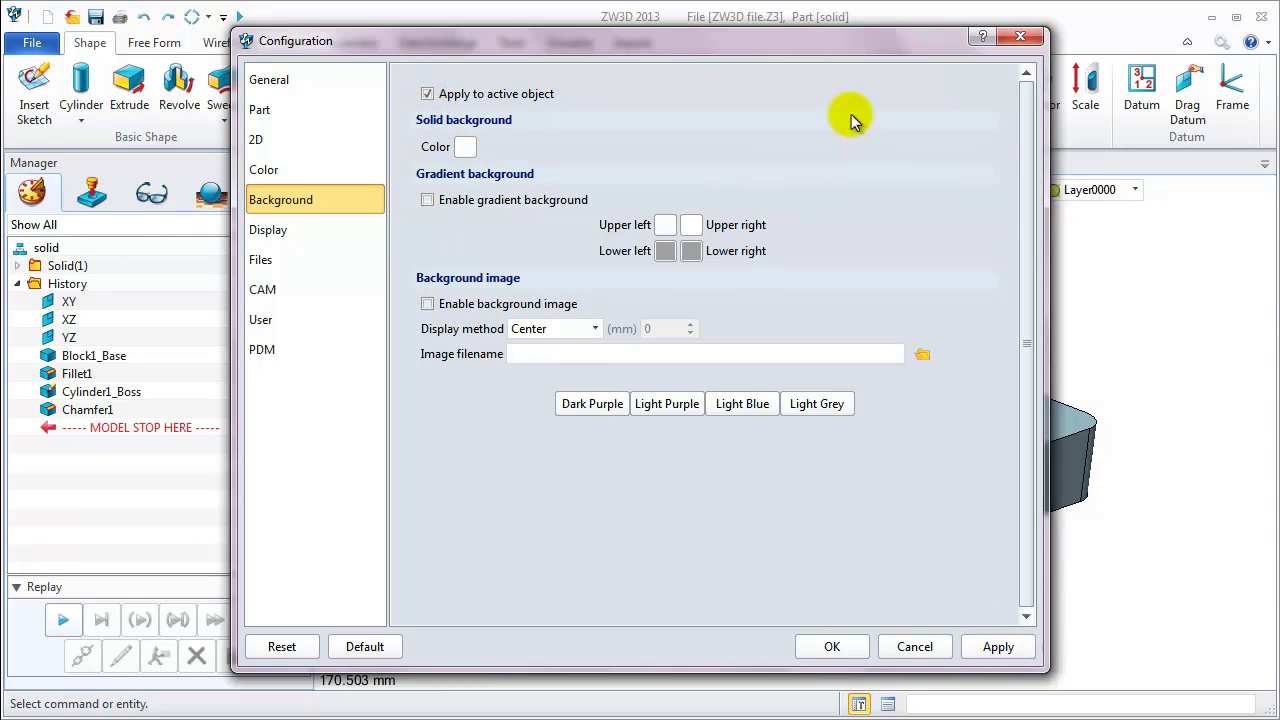
{"action": "left_click_drag", "start_coordinate": [885, 57], "coordinate": [928, 75]}
- Set the working file folder to F:\ZW3D Training and save the configuration
{"action": "left_click", "coordinate": [329, 277]}
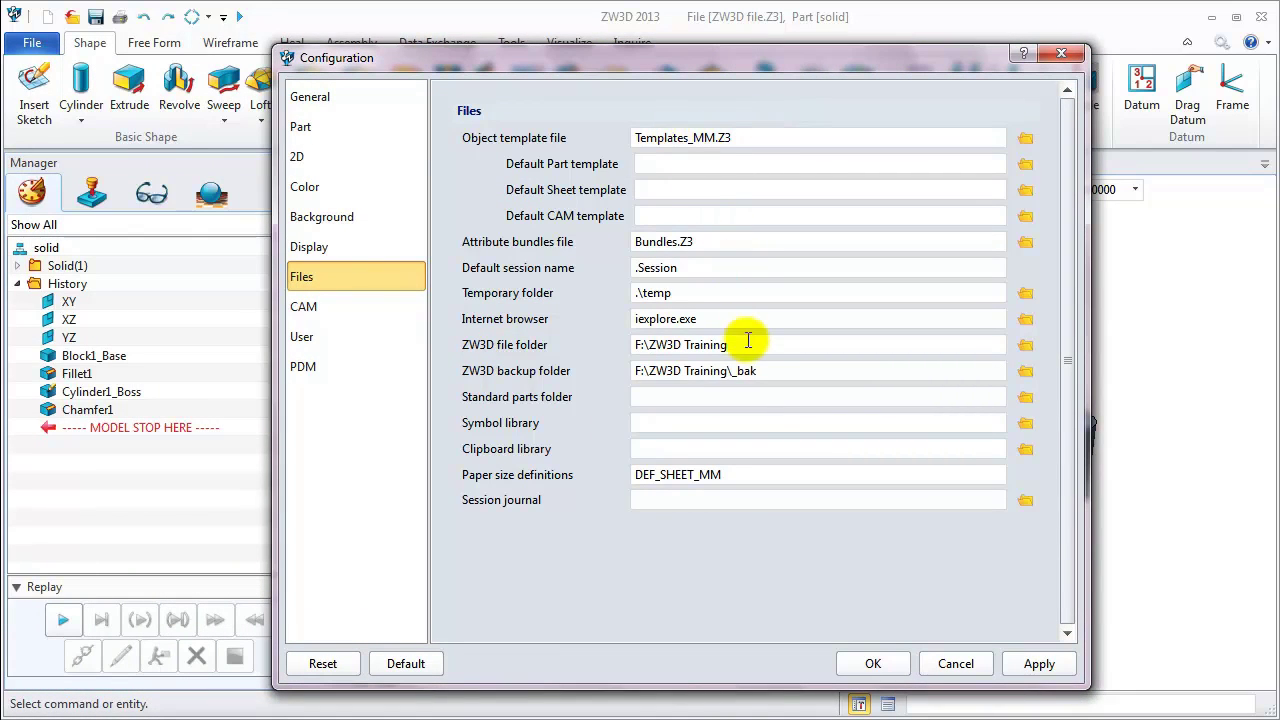
{"action": "left_click_drag", "start_coordinate": [745, 345], "coordinate": [630, 343]}
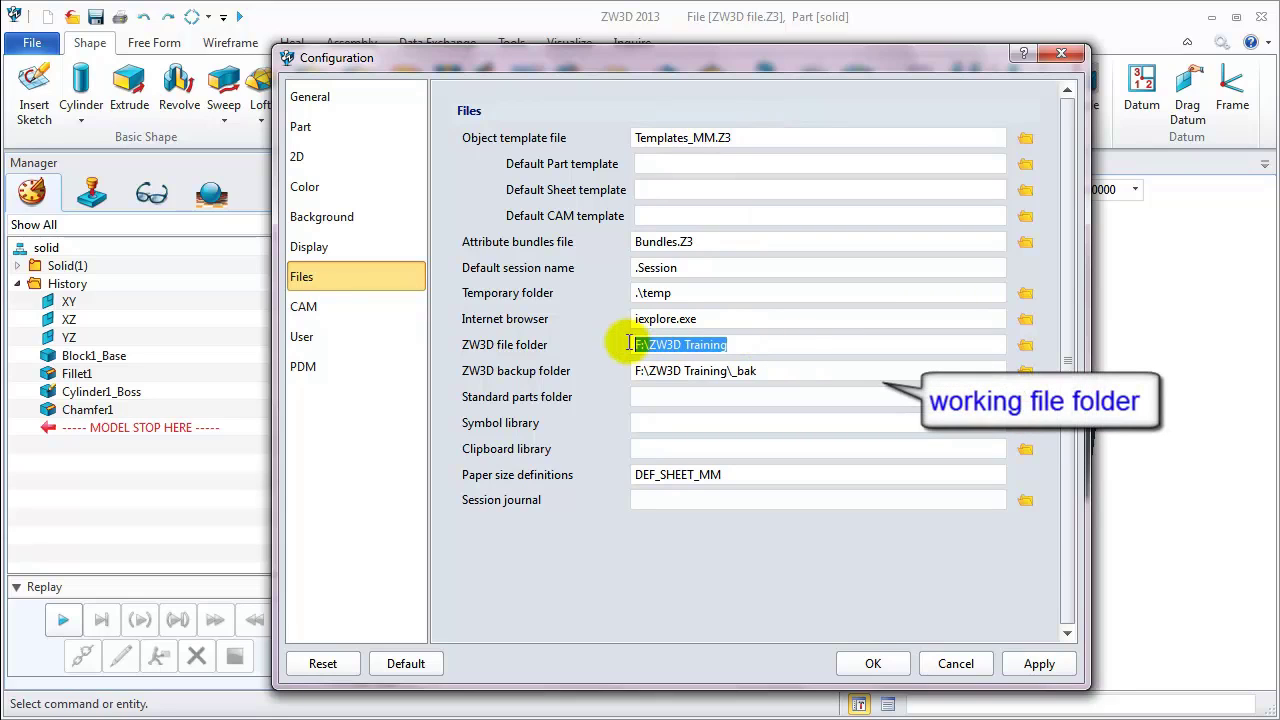
{"action": "left_click", "coordinate": [829, 342]}
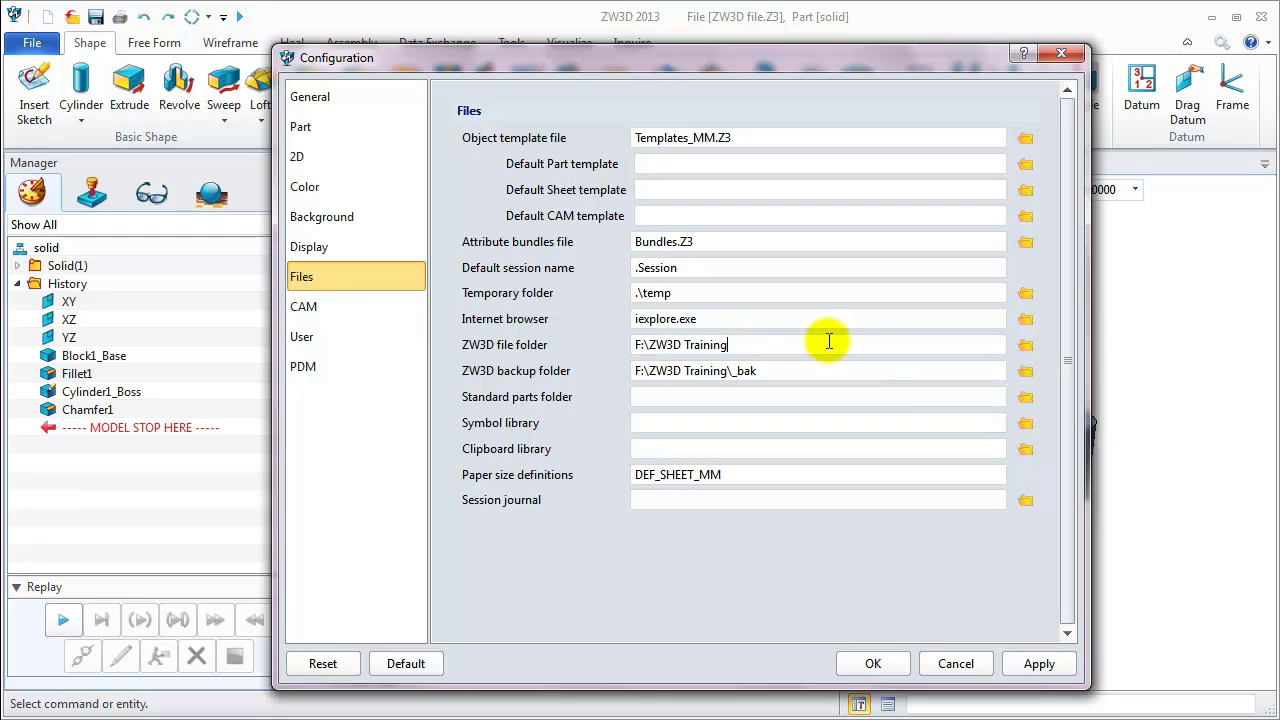
{"action": "left_click", "coordinate": [1025, 344]}
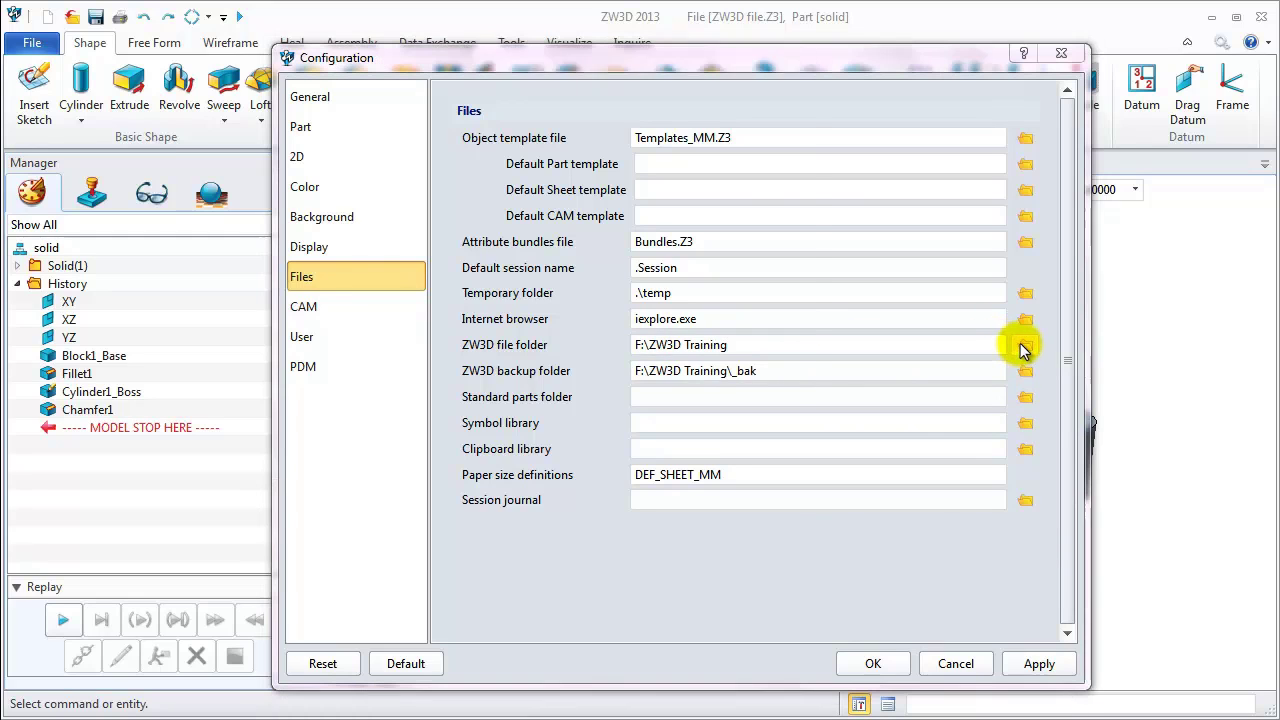
{"action": "left_click", "coordinate": [612, 274]}
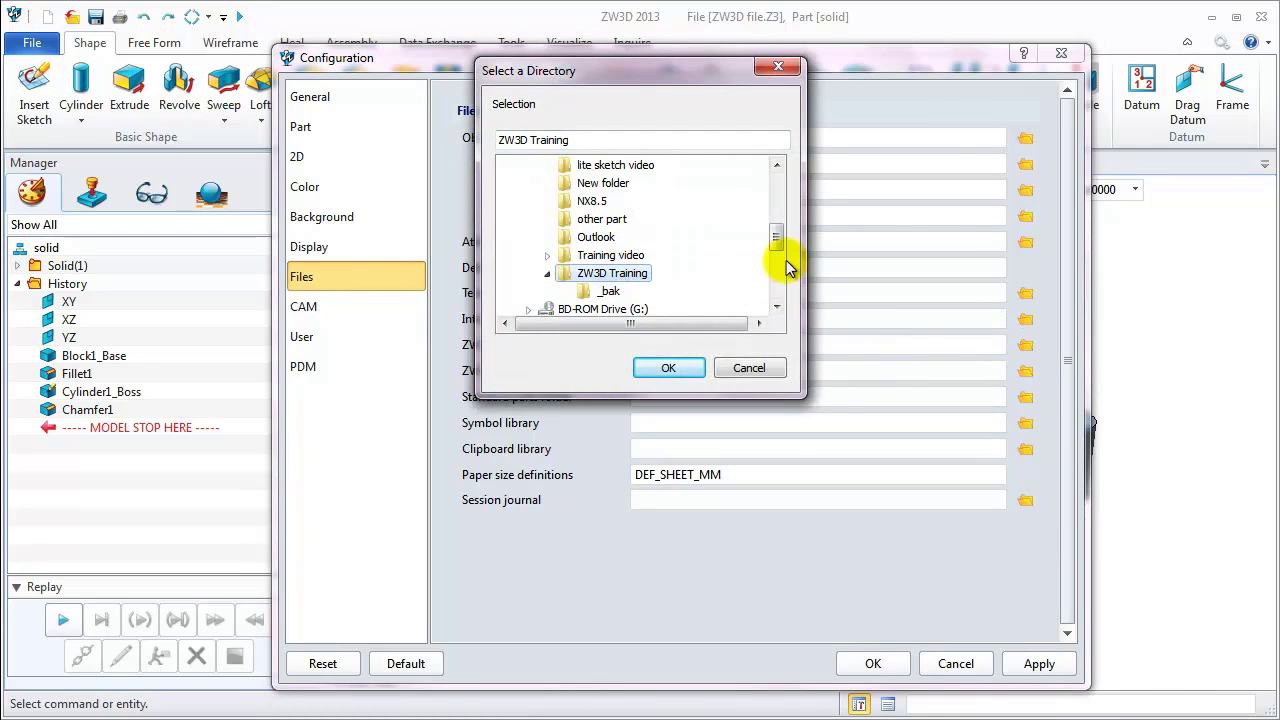
{"action": "left_click_drag", "start_coordinate": [777, 240], "coordinate": [766, 323]}
{"action": "left_click", "coordinate": [669, 367]}
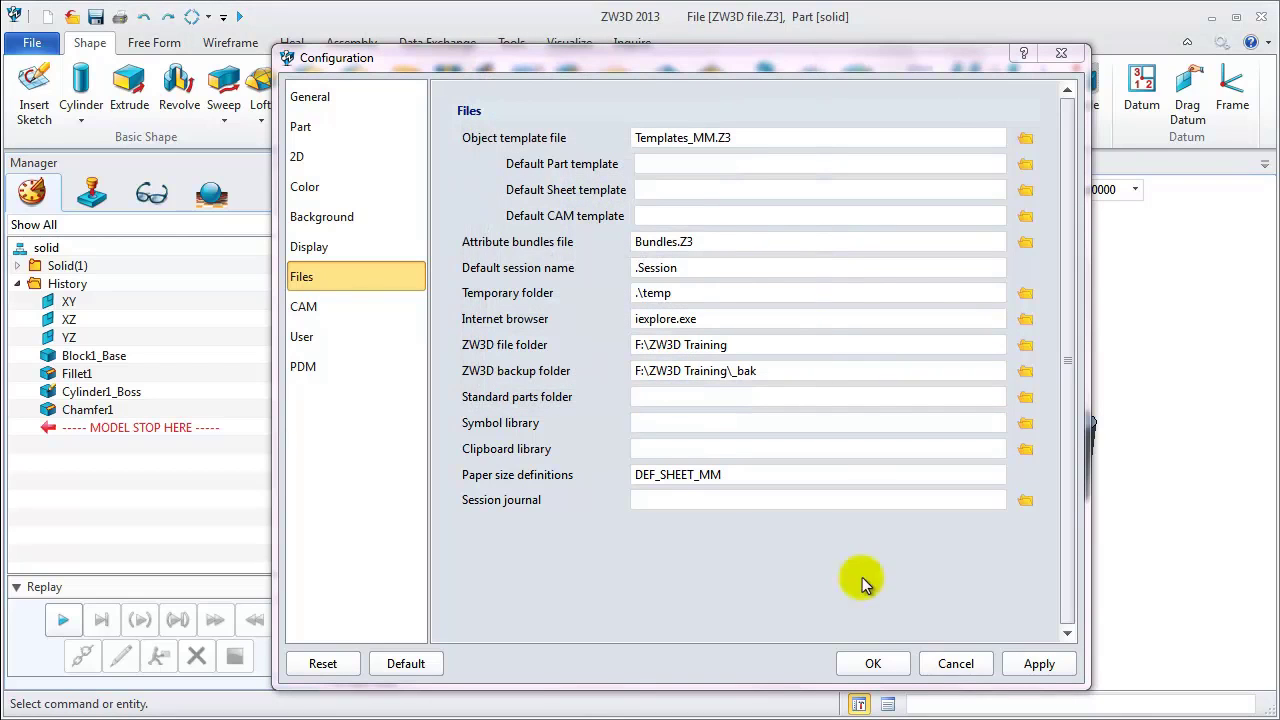
{"action": "left_click", "coordinate": [1040, 664]}
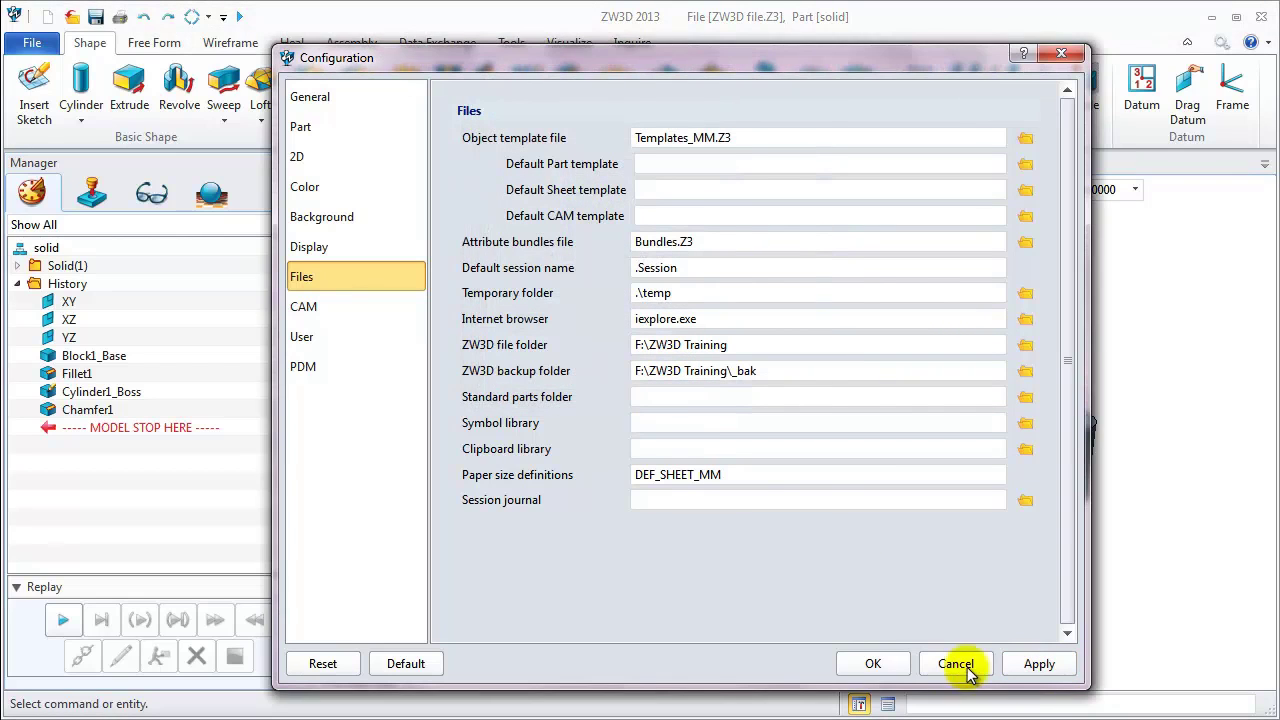
{"action": "left_click", "coordinate": [872, 663]}
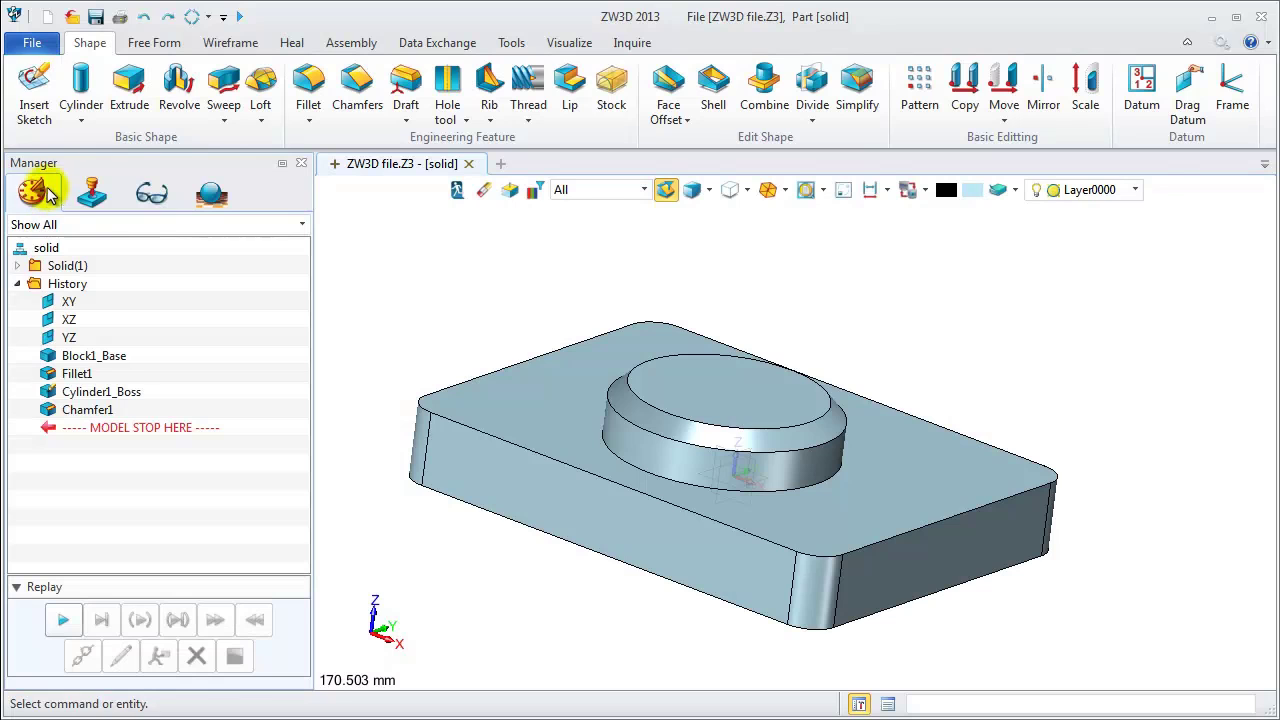
- Open the Plate model file and its Plate part for modelling
{"action": "left_click", "coordinate": [72, 17]}
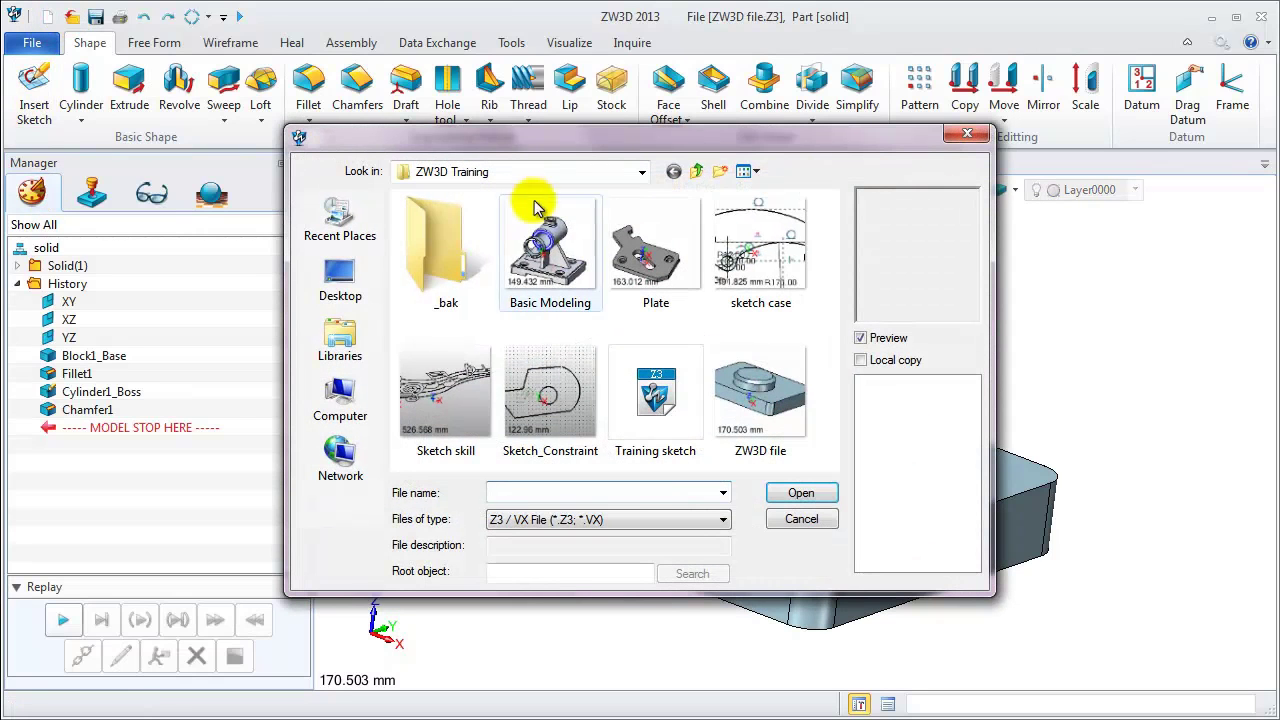
{"action": "double_click", "coordinate": [645, 248]}
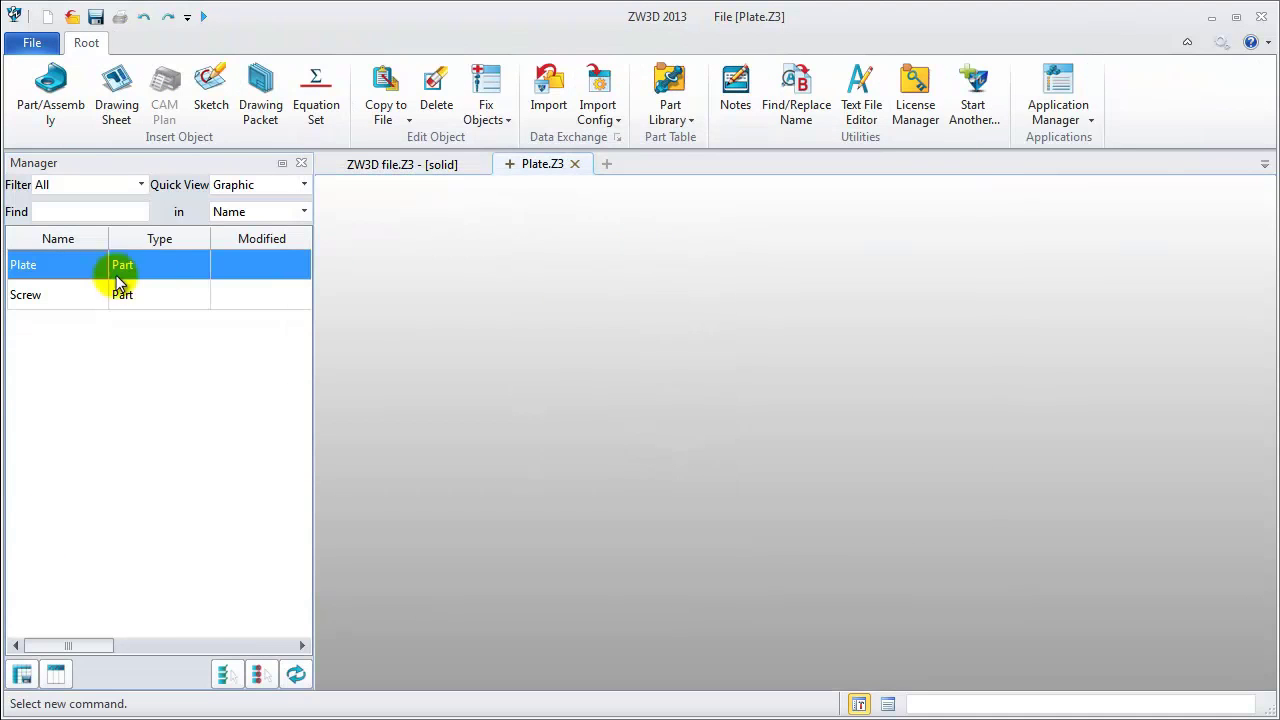
{"action": "double_click", "coordinate": [55, 268]}
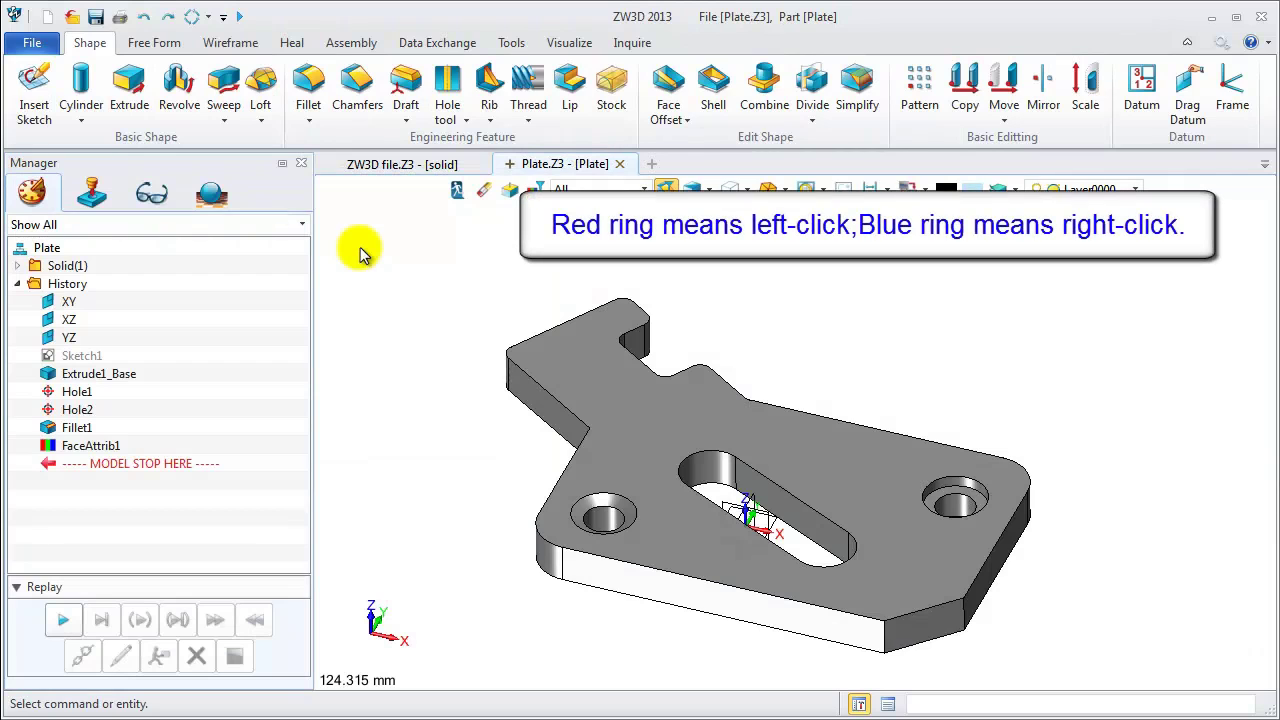
- Fillet the plate's top outer edge chains at radius 3 with orange fillet faces
{"action": "left_click", "coordinate": [312, 88]}
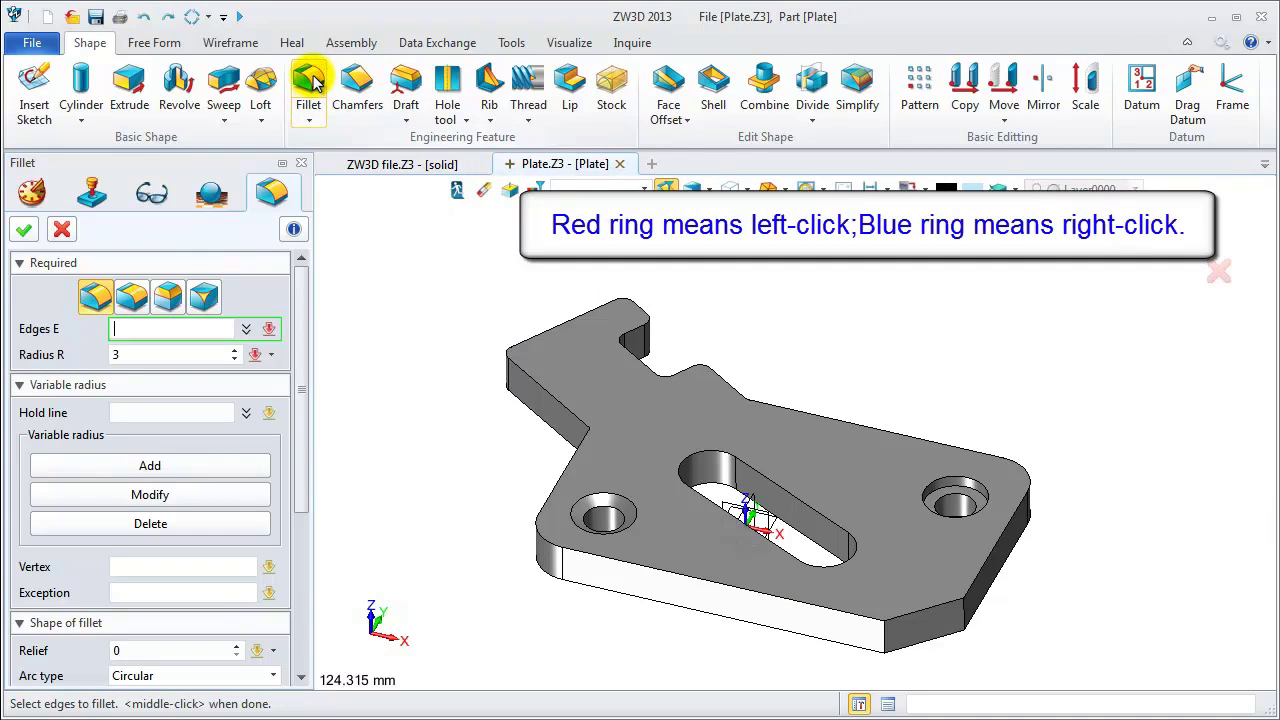
{"action": "left_click", "coordinate": [552, 512]}
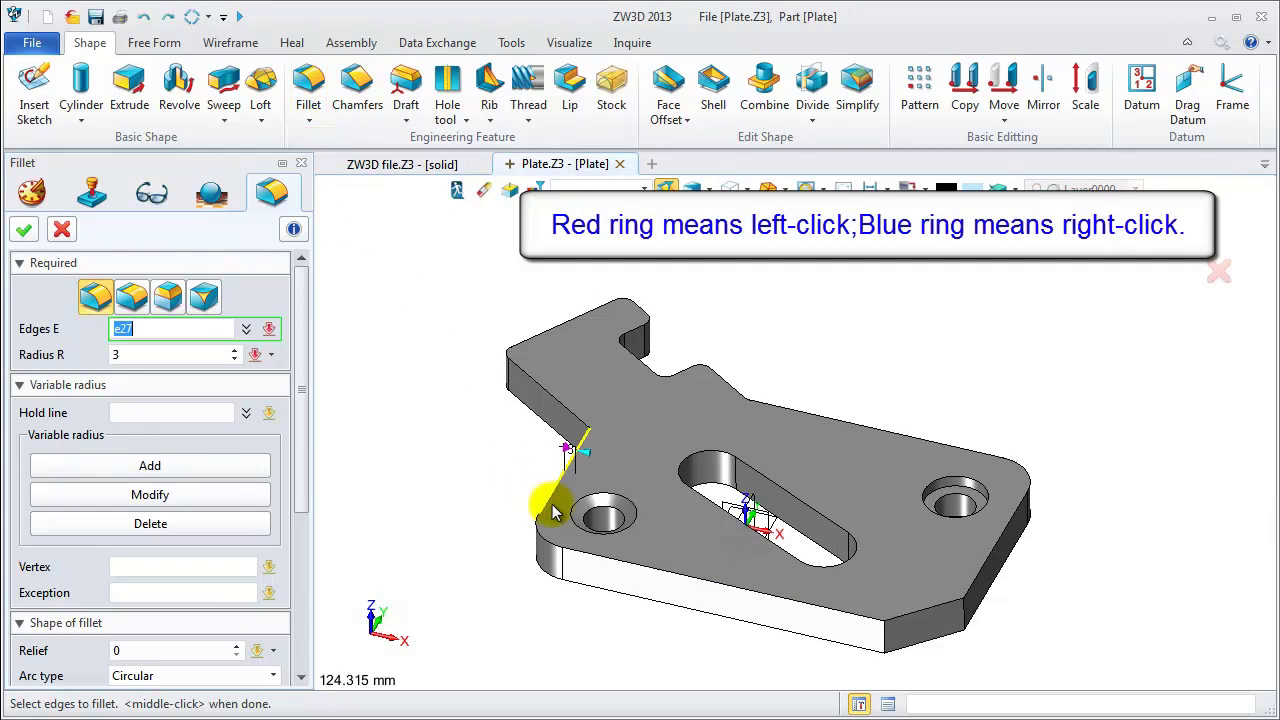
{"action": "left_click", "coordinate": [557, 410], "text": "shift"}
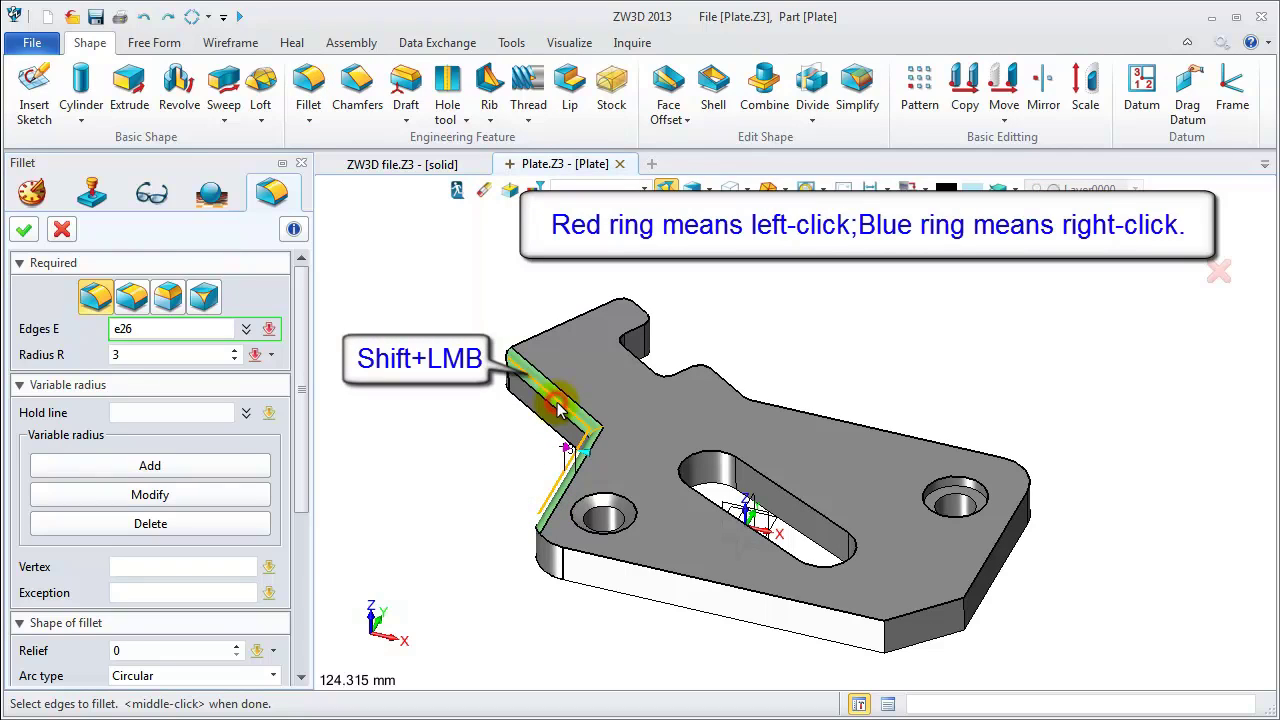
{"action": "left_click", "coordinate": [908, 609]}
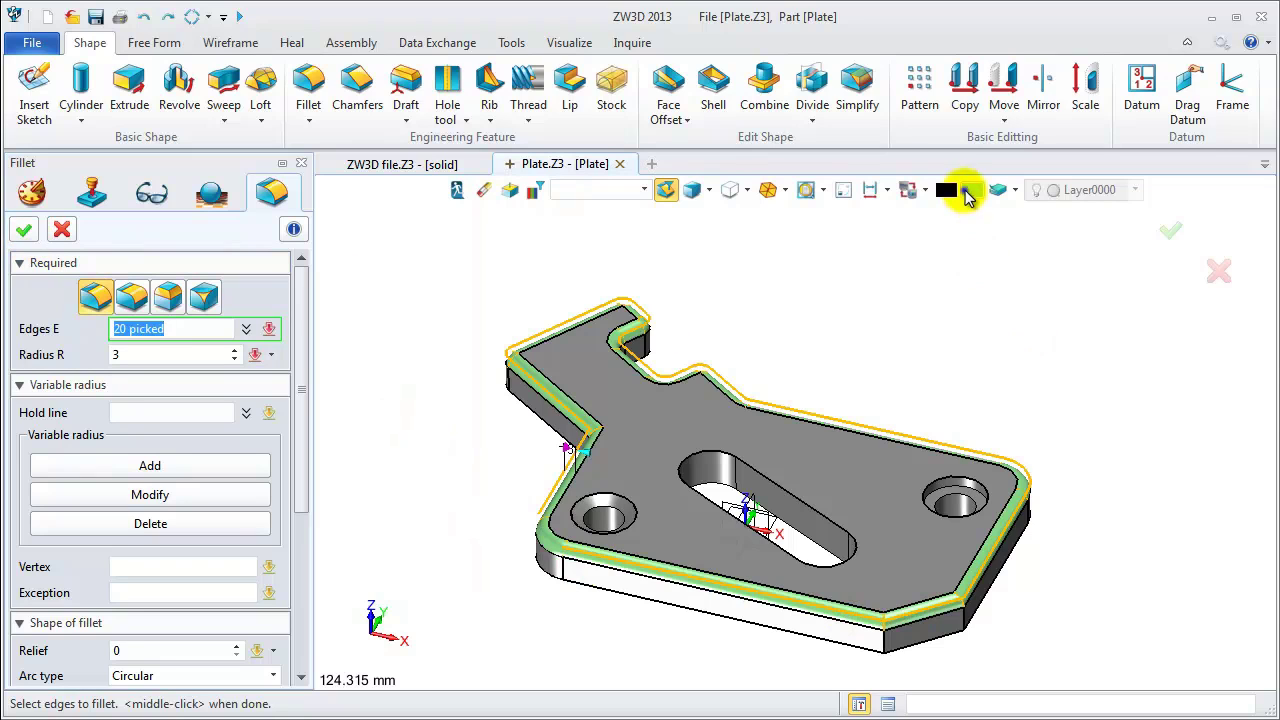
{"action": "left_click", "coordinate": [970, 189]}
{"action": "left_click", "coordinate": [1176, 153]}
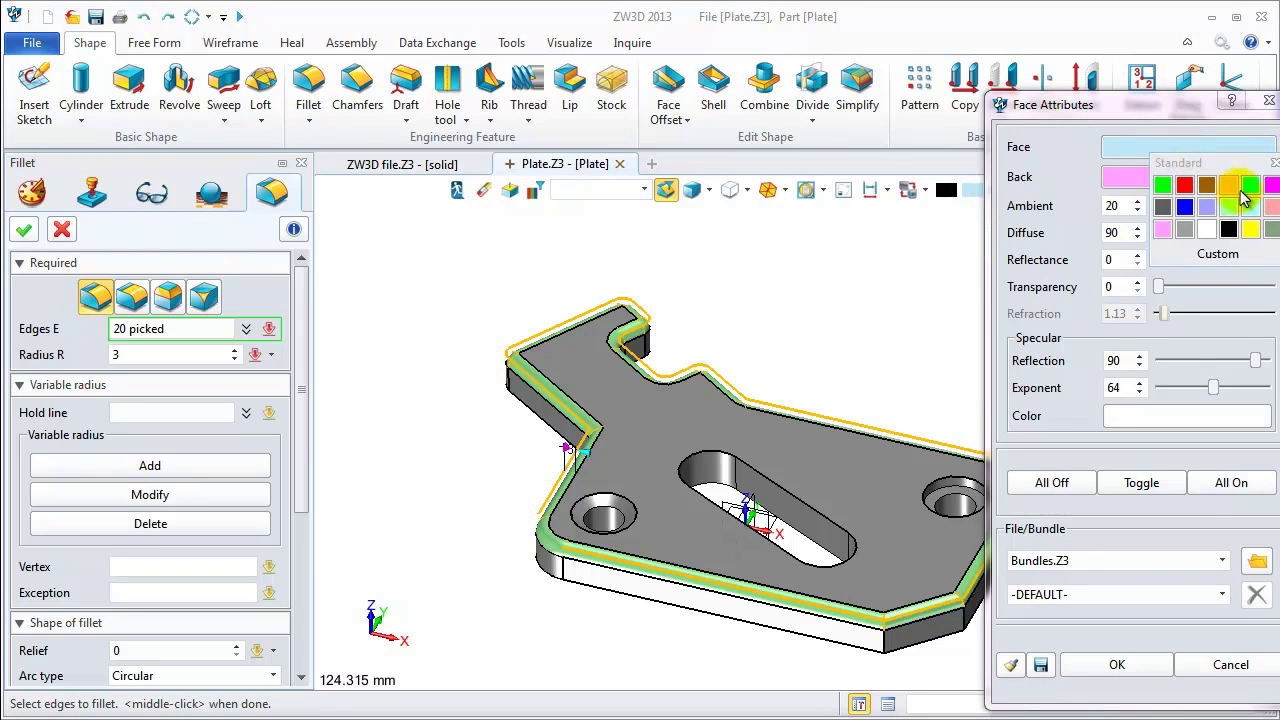
{"action": "left_click", "coordinate": [1229, 184]}
{"action": "left_click", "coordinate": [1117, 665]}
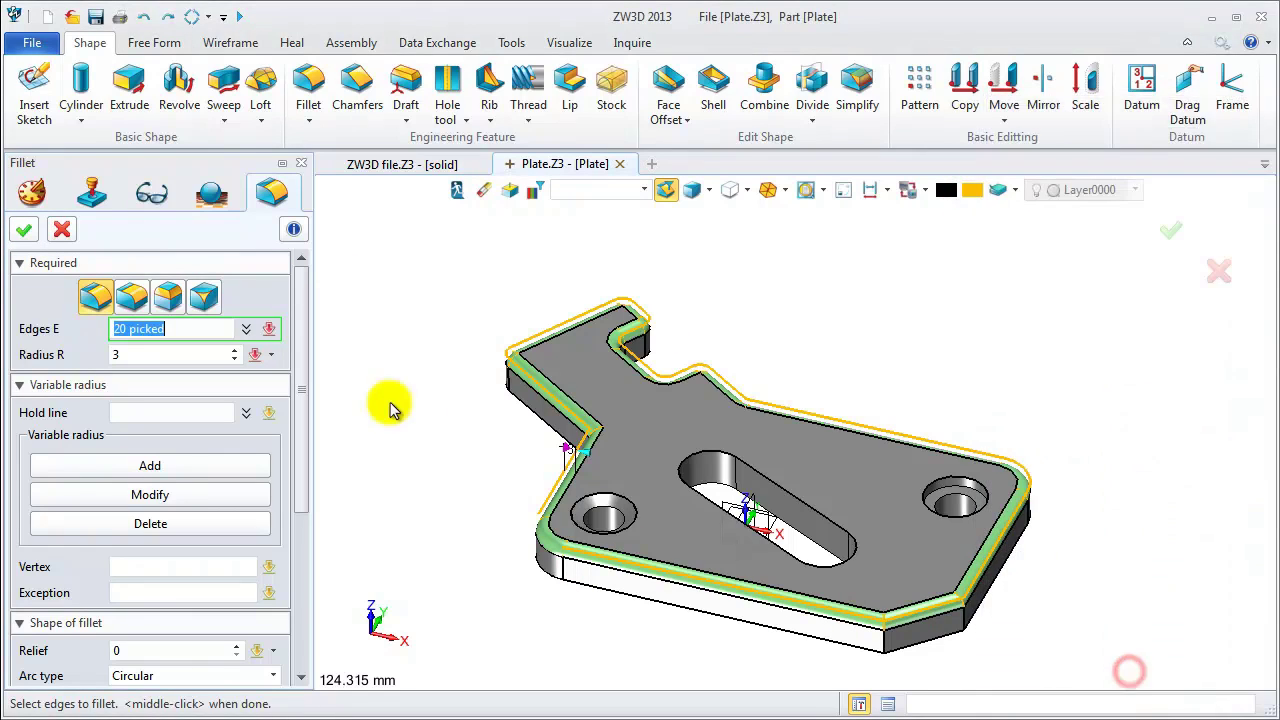
{"action": "left_click", "coordinate": [23, 229]}
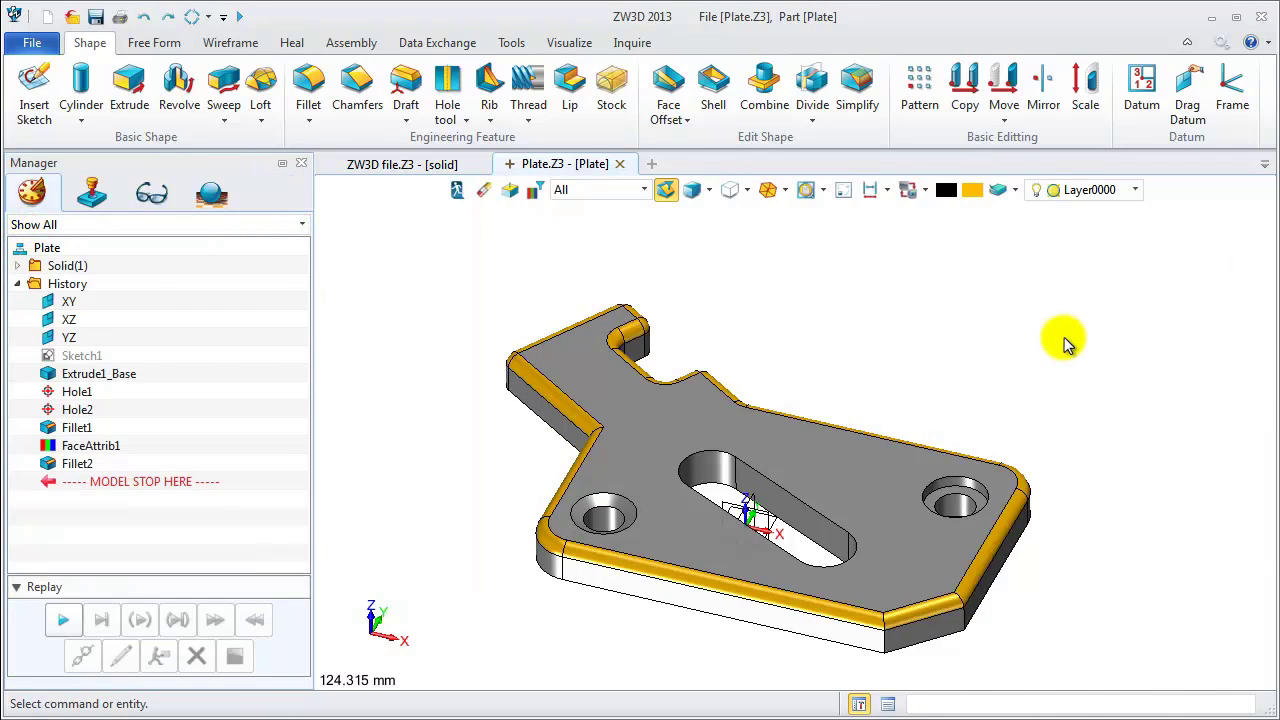
- Fillet the slot's top edge loop at radius 3, unpicking both hole edges
{"action": "right_click_drag", "start_coordinate": [983, 337], "coordinate": [1055, 352]}
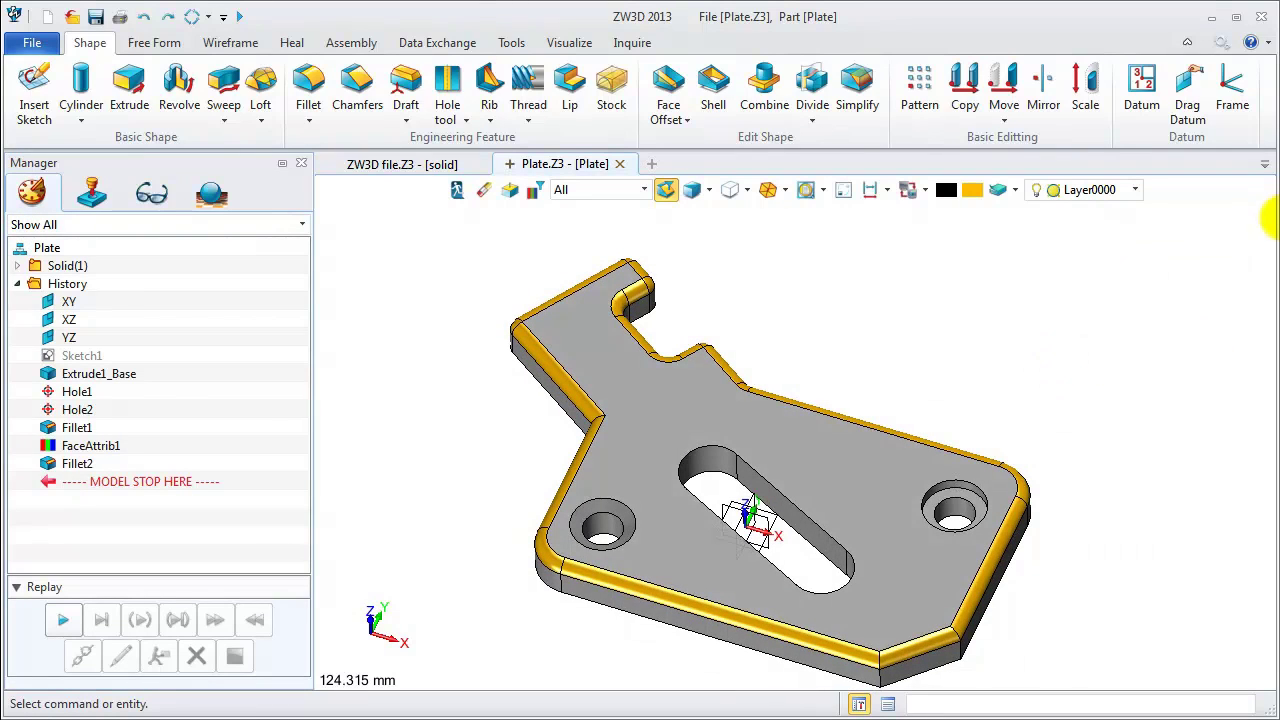
{"action": "middle_click", "coordinate": [364, 242]}
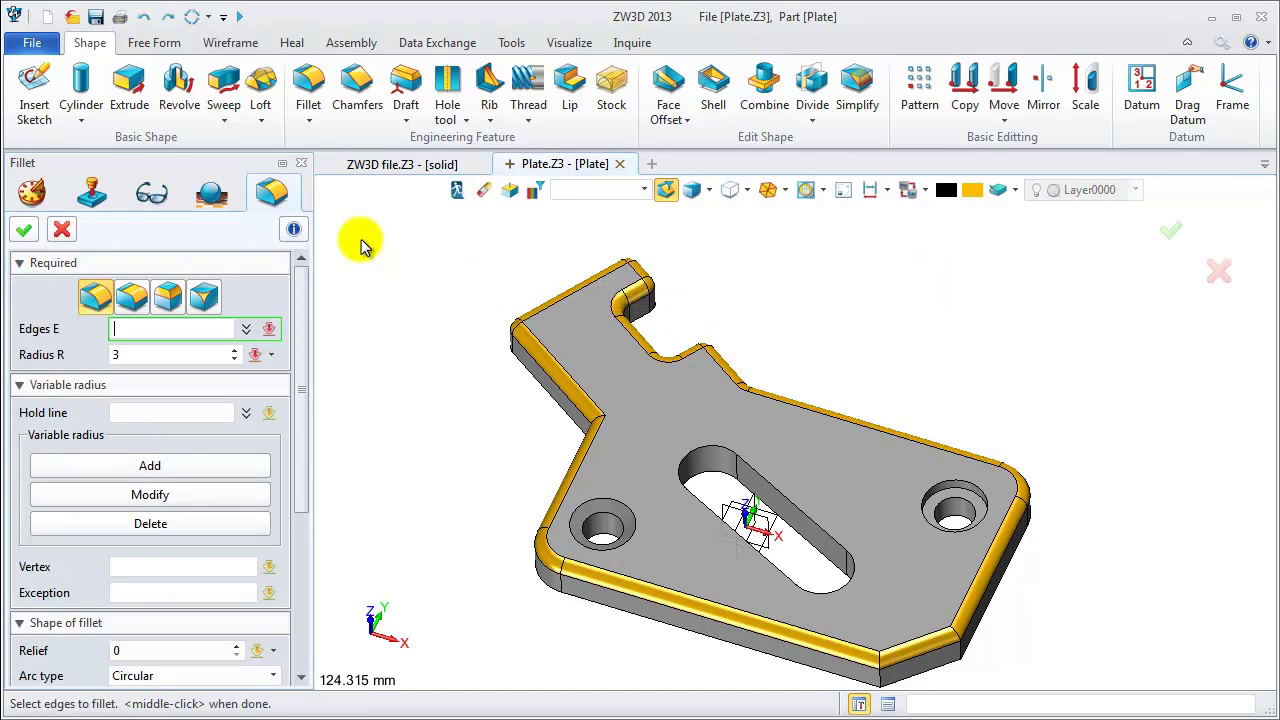
{"action": "left_click", "coordinate": [614, 512]}
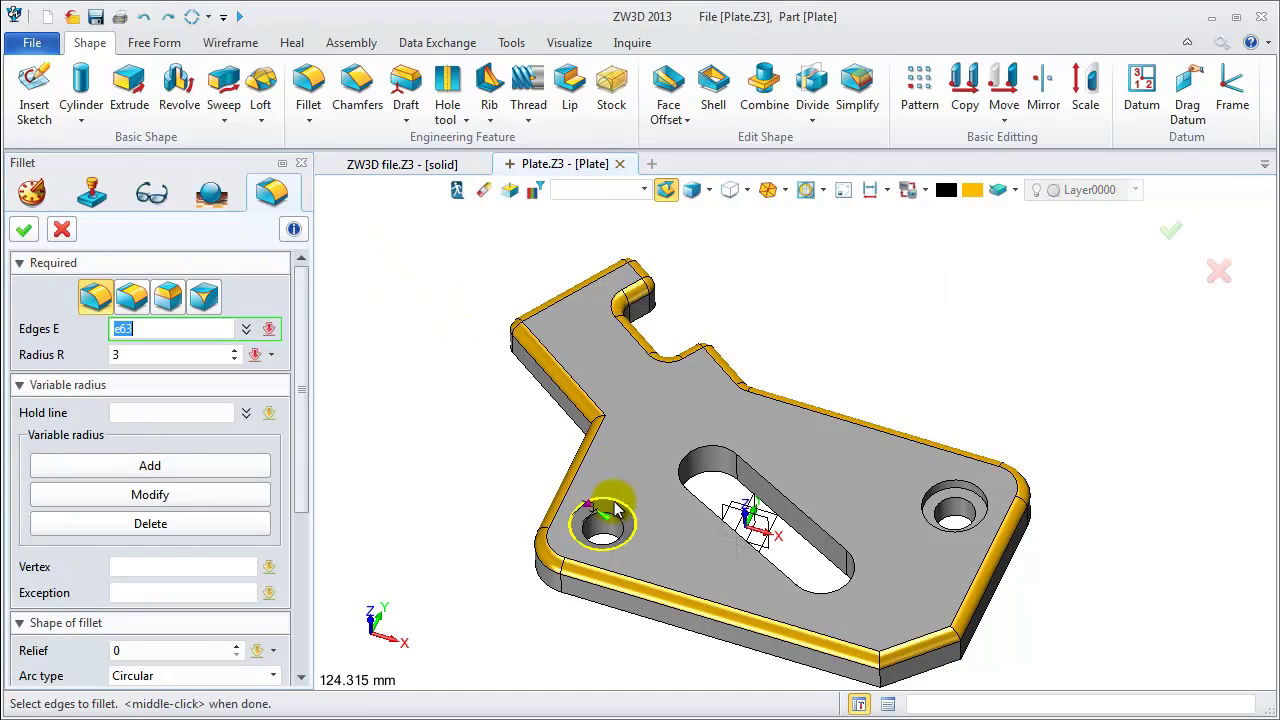
{"action": "left_click", "coordinate": [698, 460], "text": "shift"}
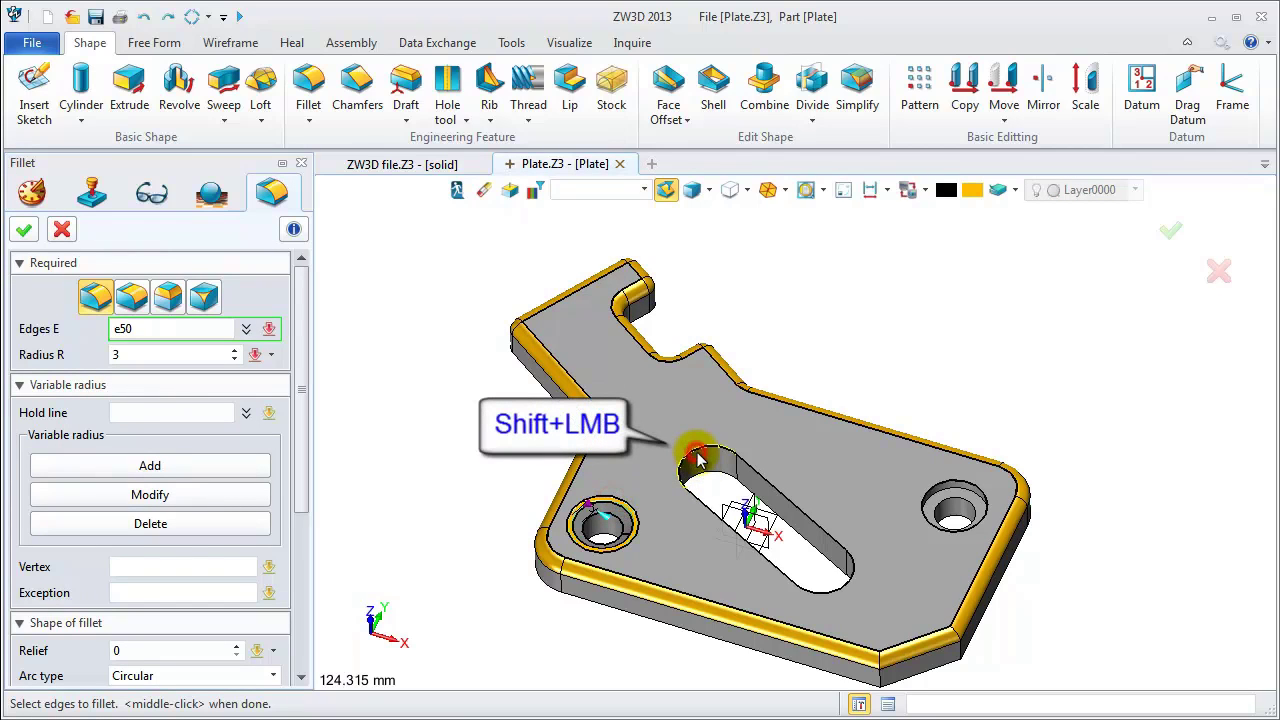
{"action": "left_click", "coordinate": [943, 487]}
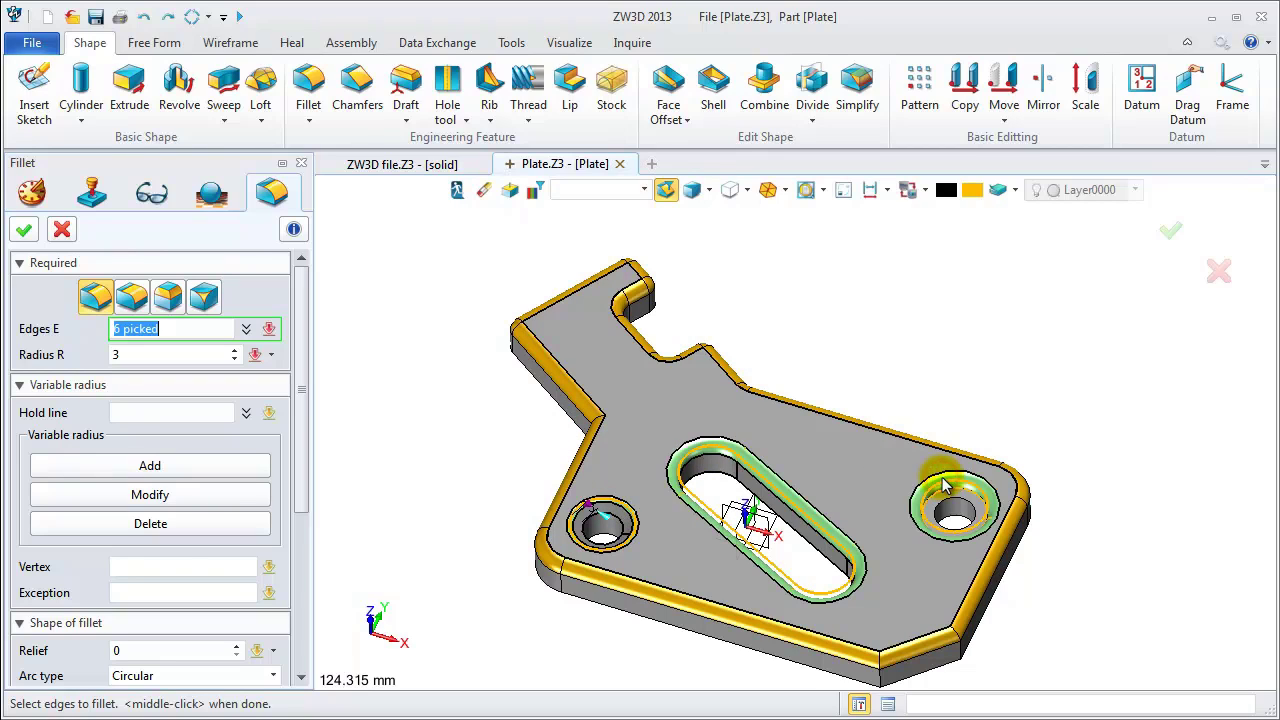
{"action": "right_click", "coordinate": [1094, 285]}
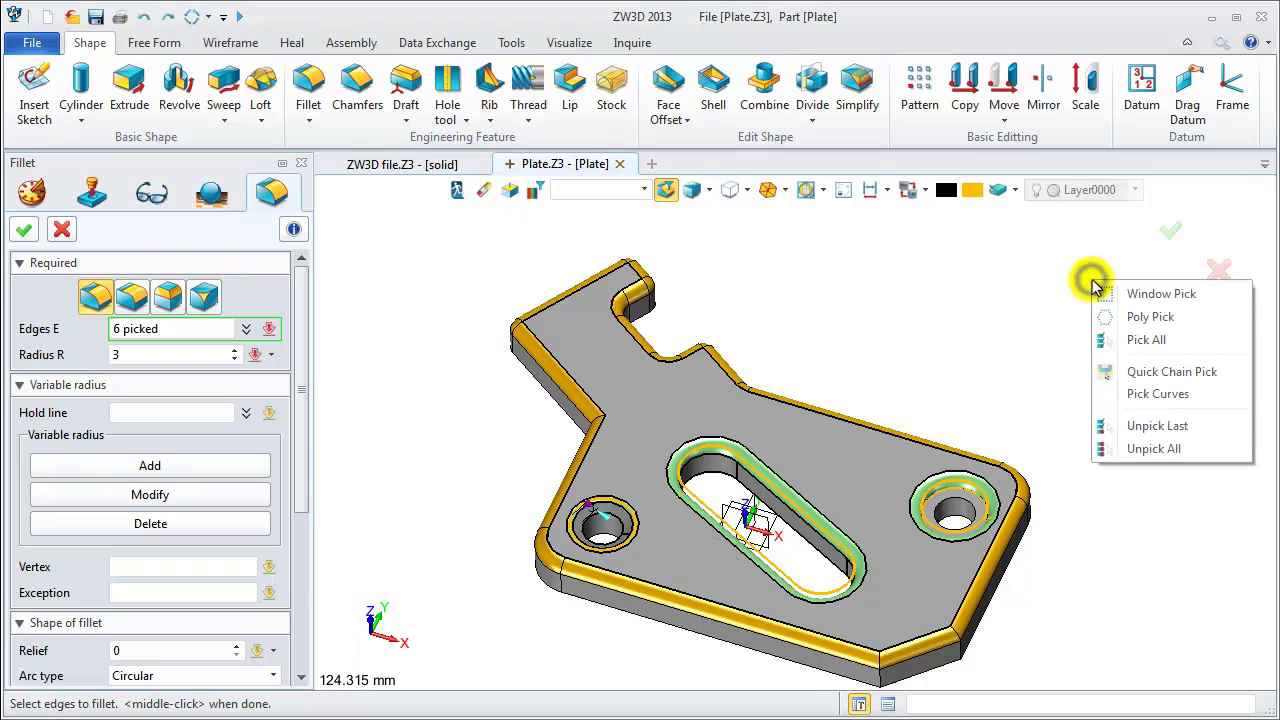
{"action": "left_click", "coordinate": [1165, 426]}
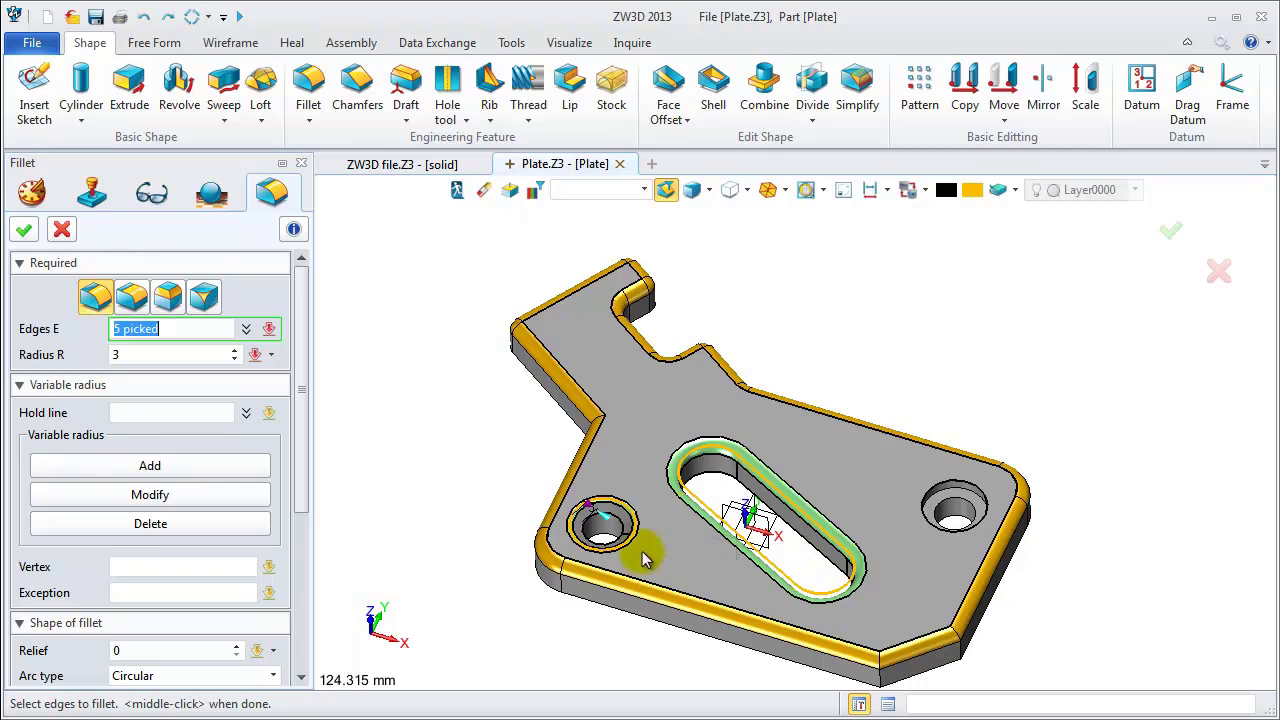
{"action": "scroll", "coordinate": [618, 552], "scroll_direction": "up", "scroll_amount": 4}
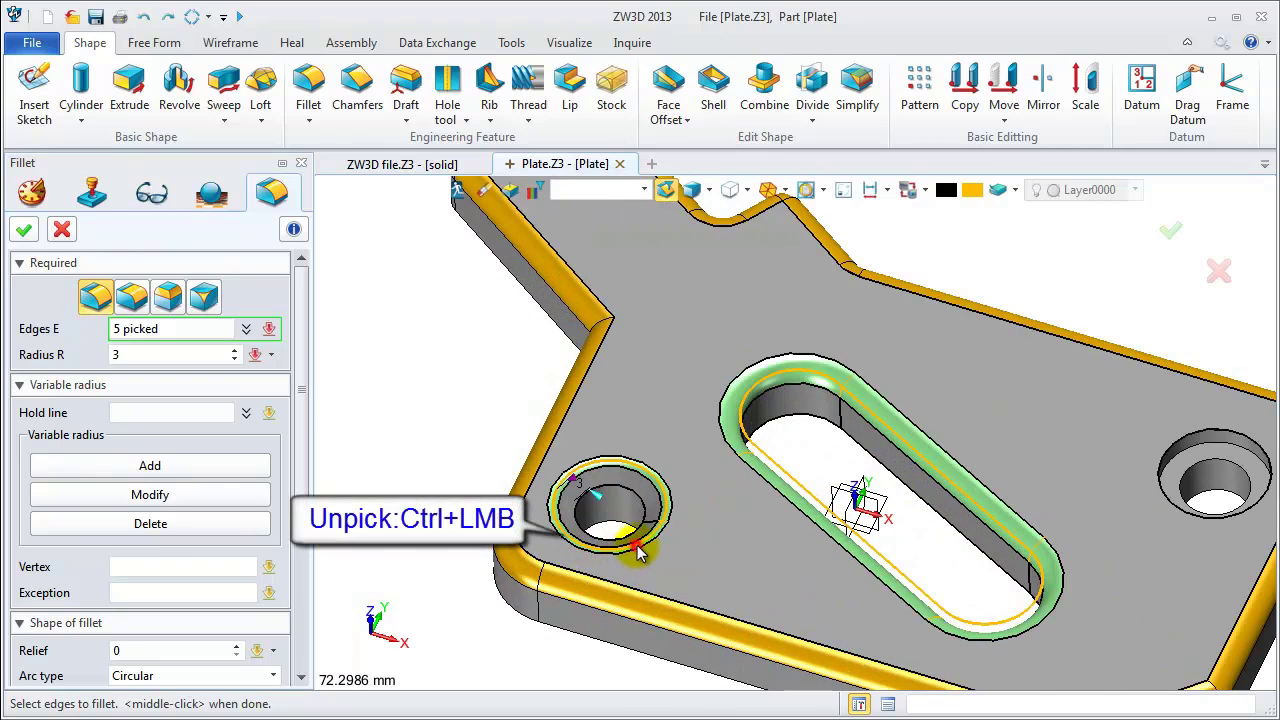
{"action": "left_click", "coordinate": [640, 552], "text": "ctrl"}
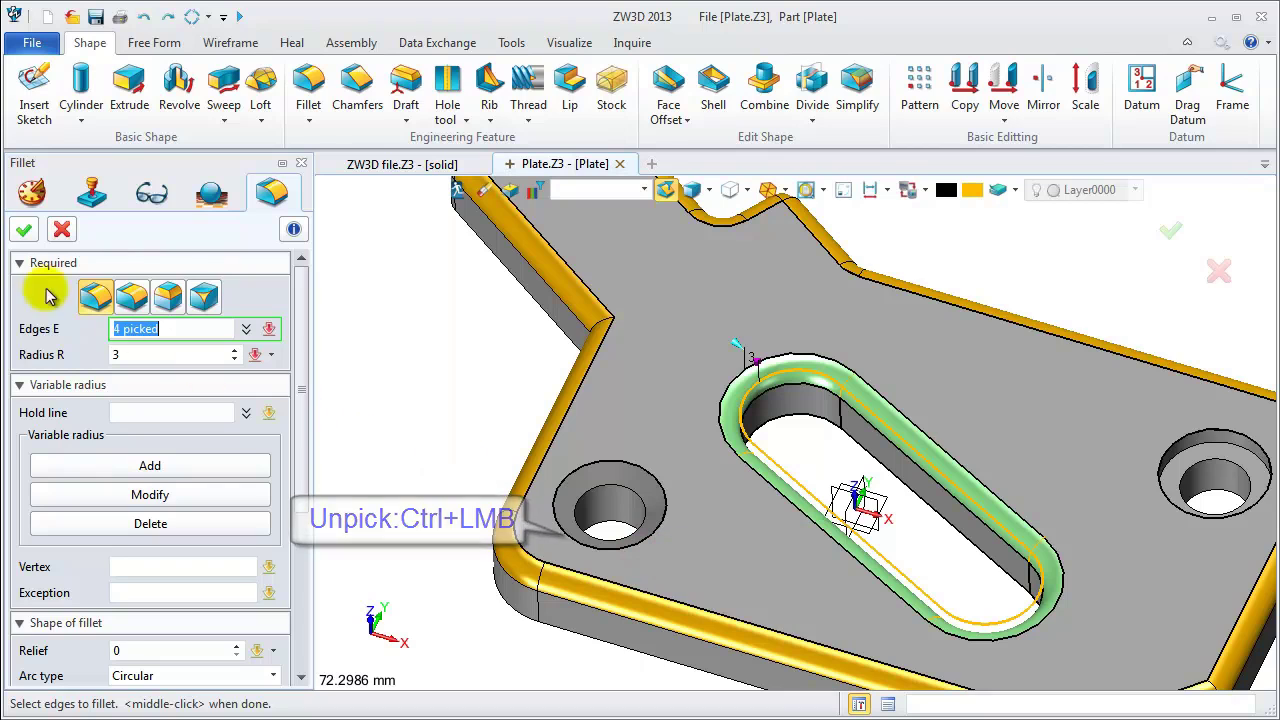
{"action": "left_click", "coordinate": [21, 231]}
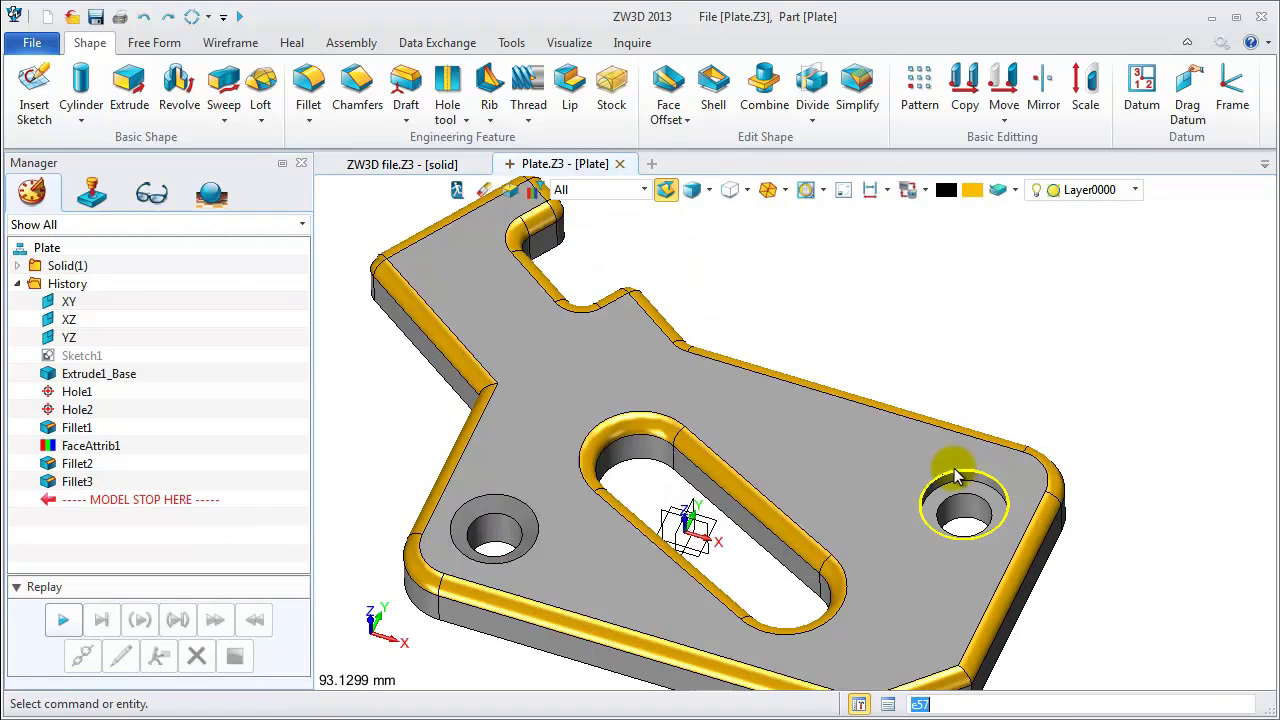
- Chamfer the right-hand hole's top edge with a setback of 2
{"action": "right_click", "coordinate": [868, 455]}
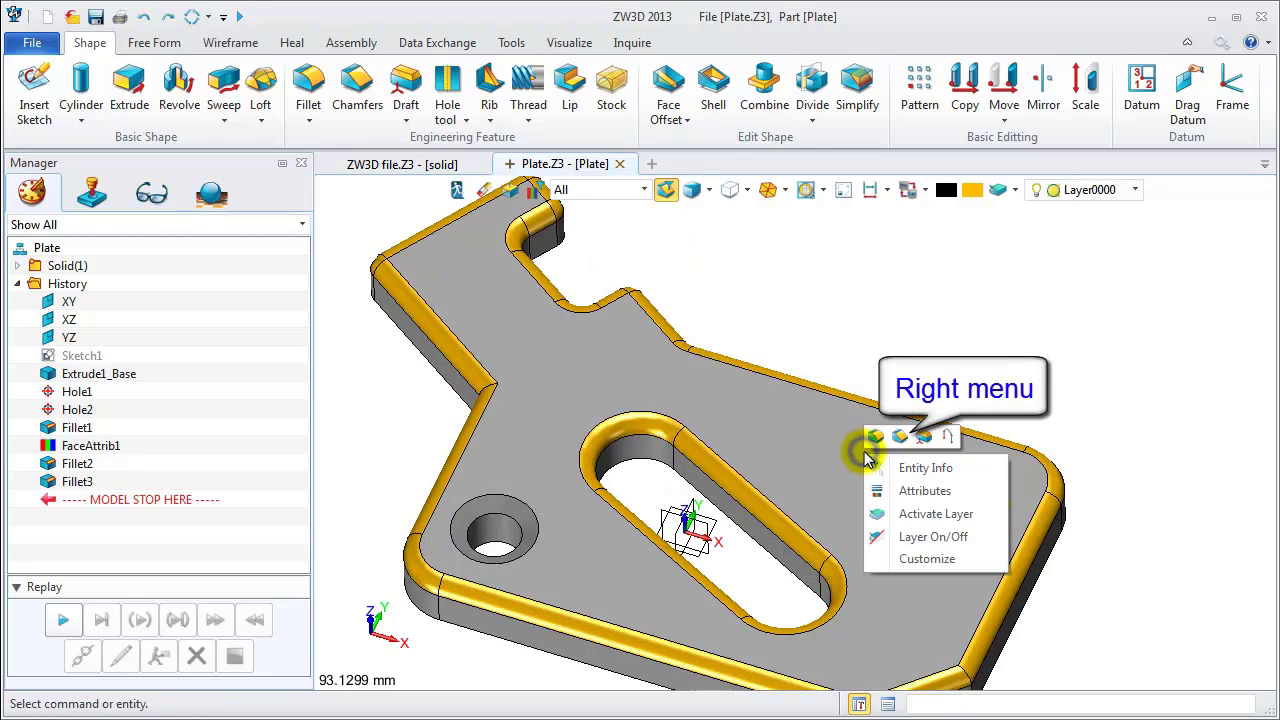
{"action": "left_click", "coordinate": [874, 436]}
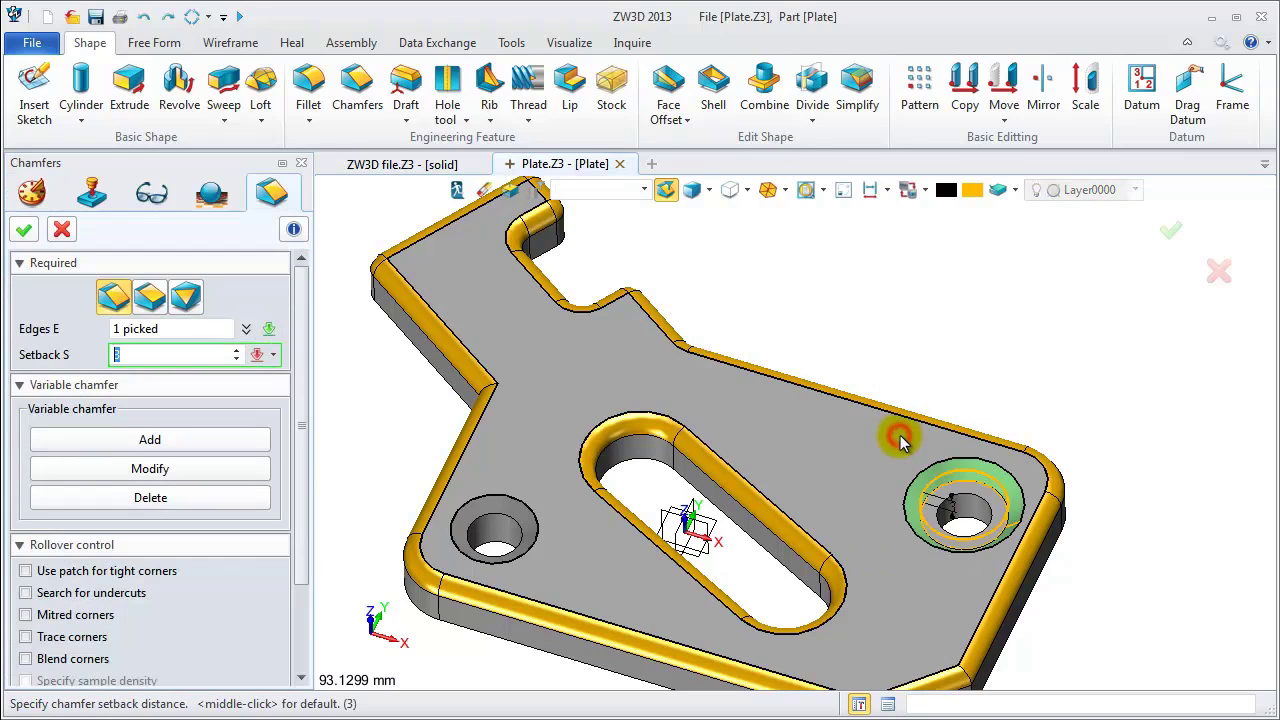
{"action": "type", "text": "0"}
{"action": "left_click", "coordinate": [154, 357]}
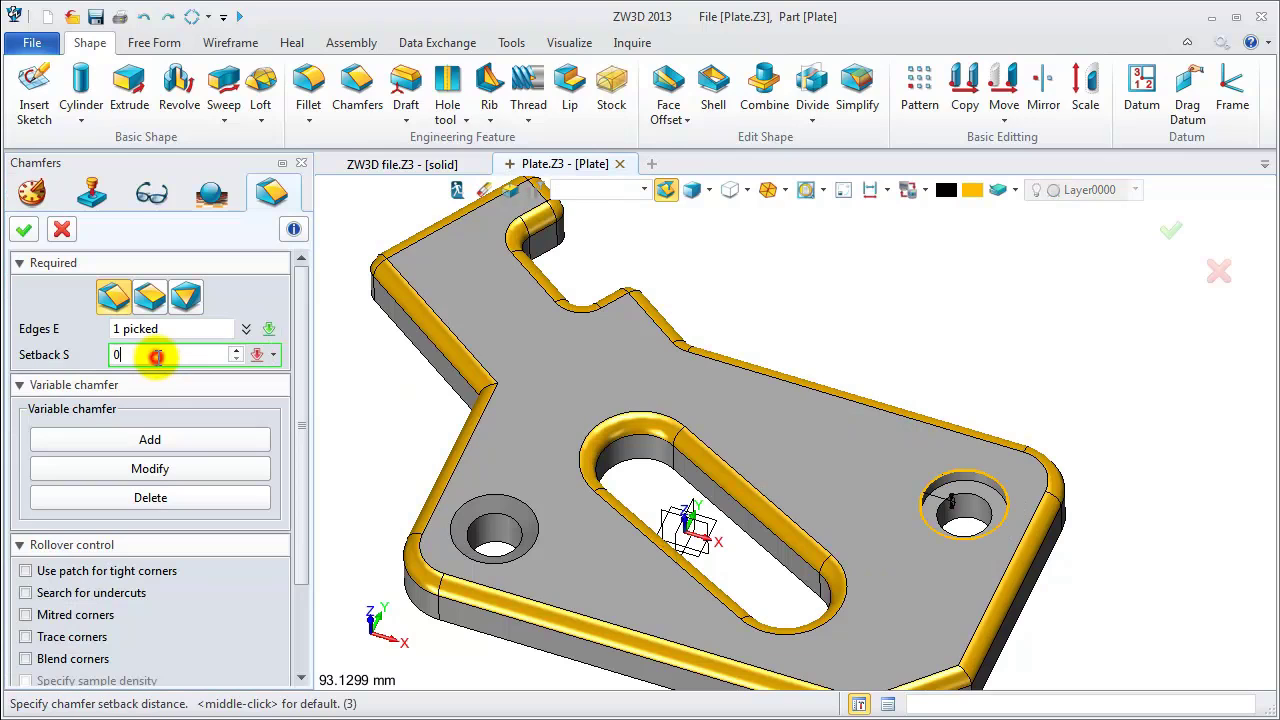
{"action": "scroll", "coordinate": [157, 357], "scroll_direction": "up", "scroll_amount": 1}
{"action": "scroll", "coordinate": [157, 357], "scroll_direction": "up", "scroll_amount": 1}
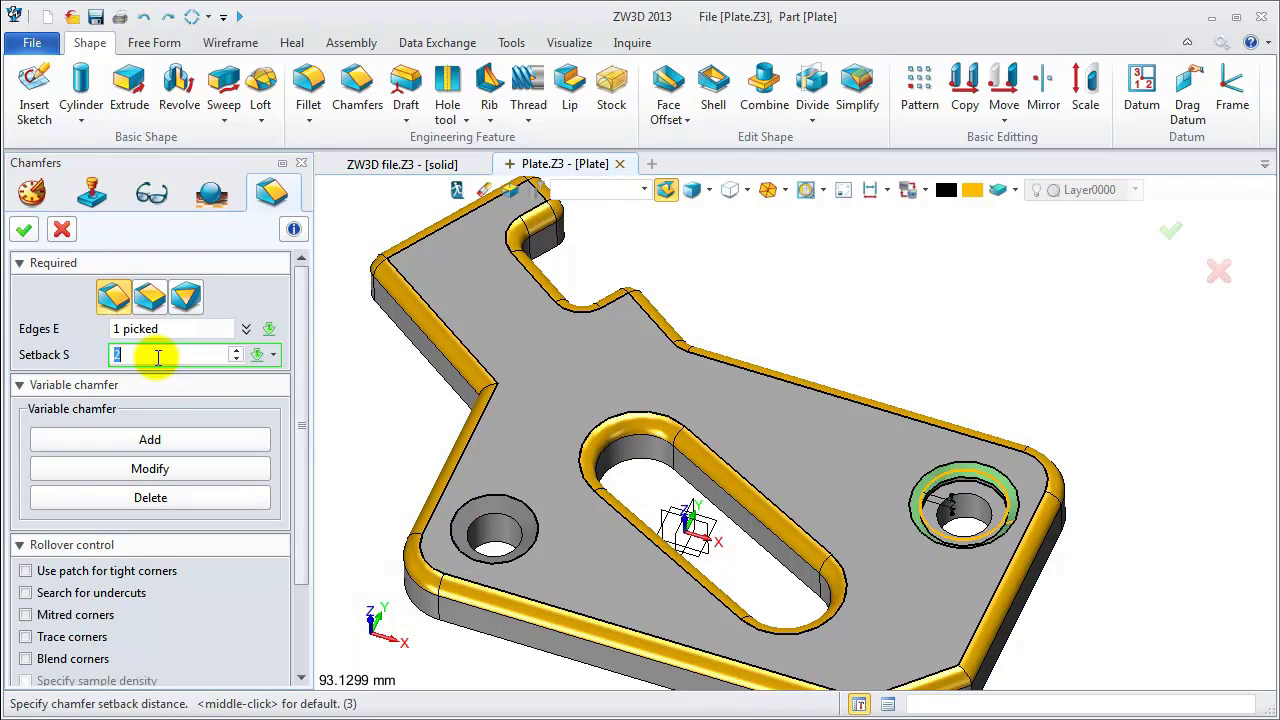
{"action": "left_click", "coordinate": [24, 229]}
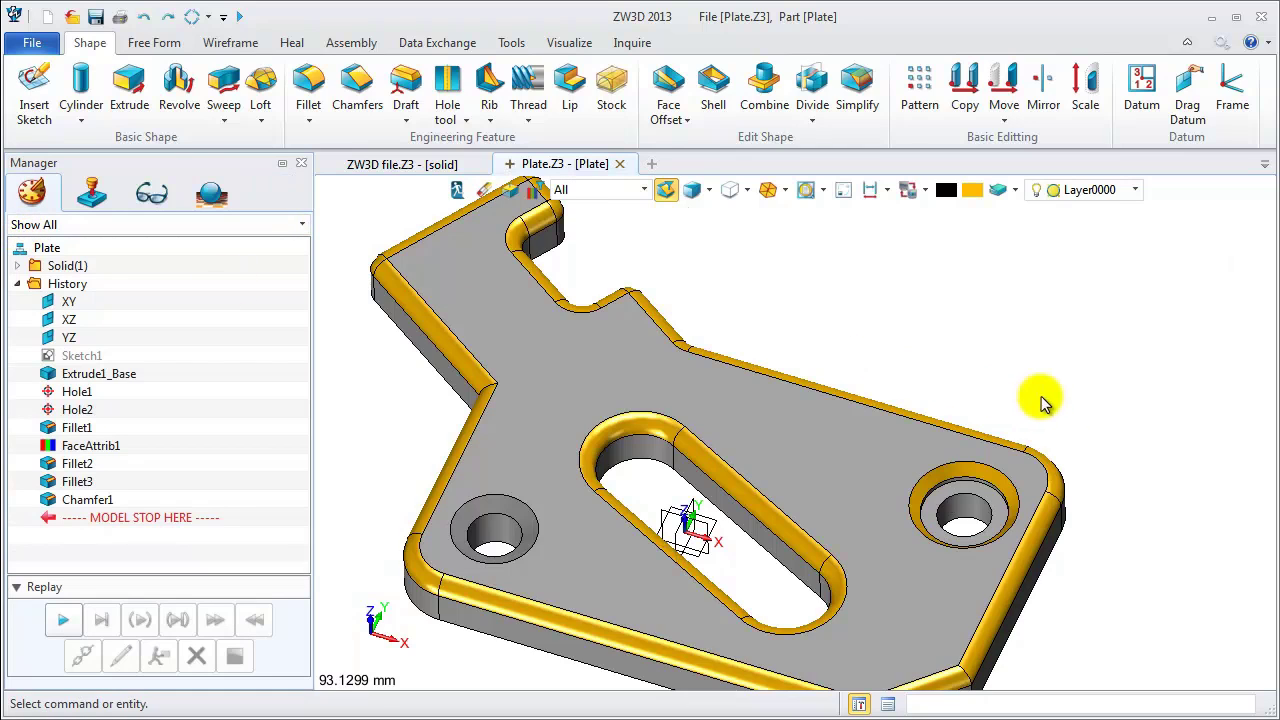
- Cycle the plate through top and front standard views, then re-fit it
{"action": "key", "text": "ctrl+Down"}
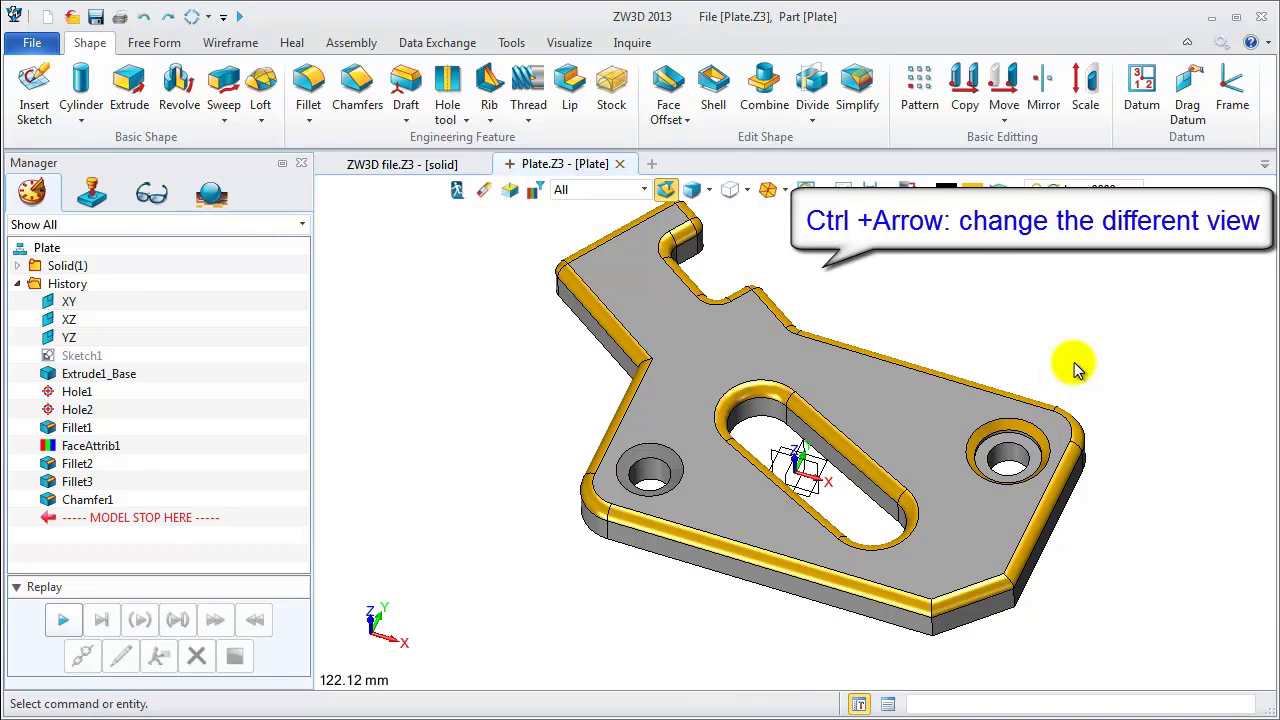
{"action": "key", "text": "ctrl+Up"}
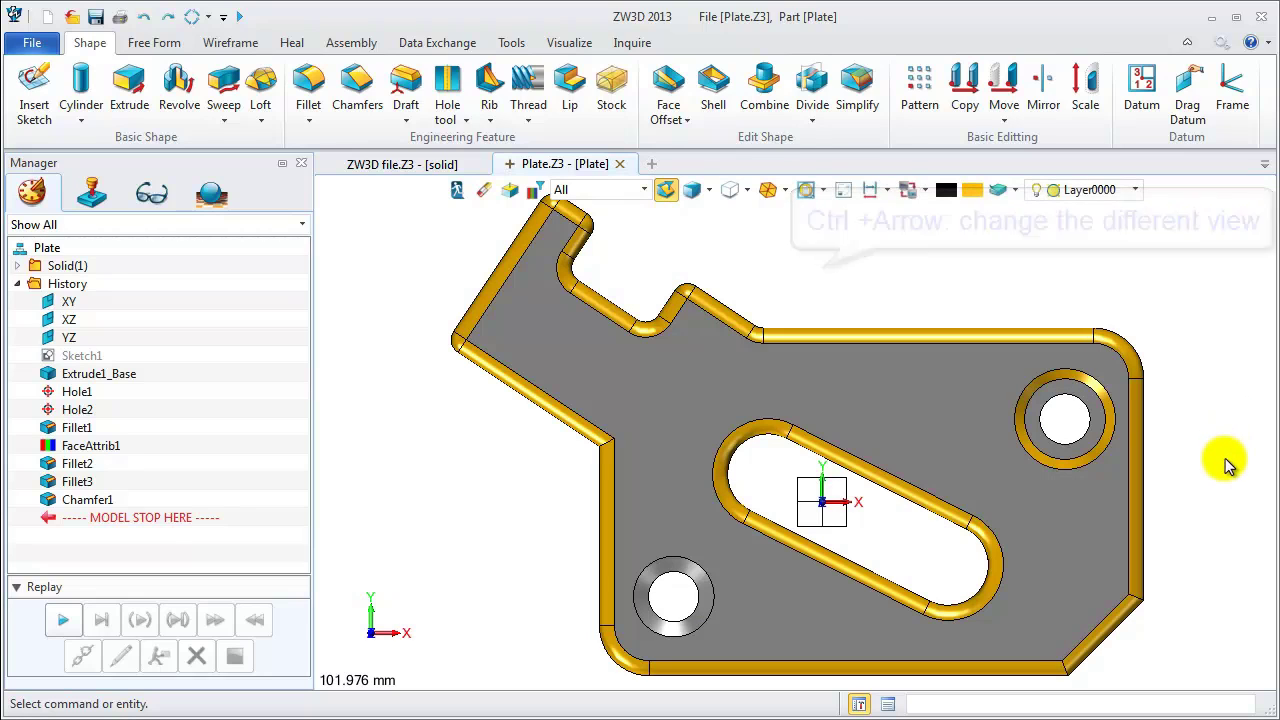
{"action": "key", "text": "ctrl+Down"}
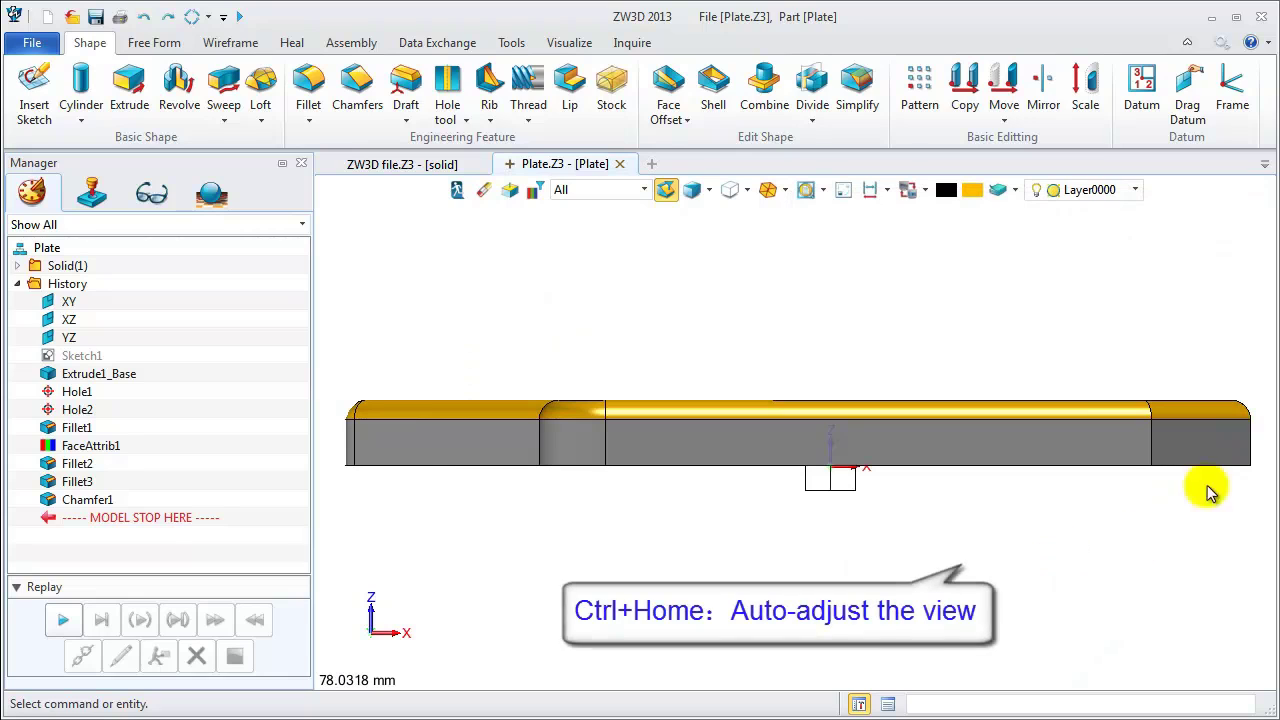
{"action": "left_click", "coordinate": [1207, 452]}
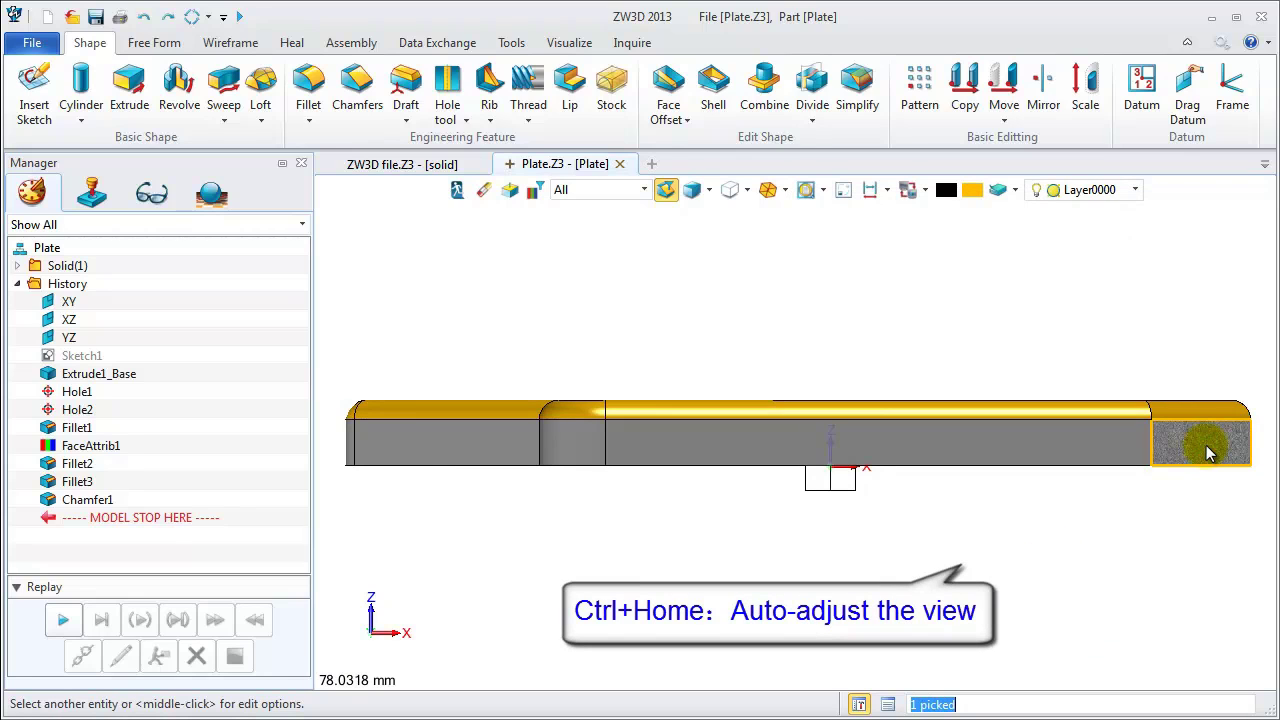
{"action": "key", "text": "ctrl+Home"}
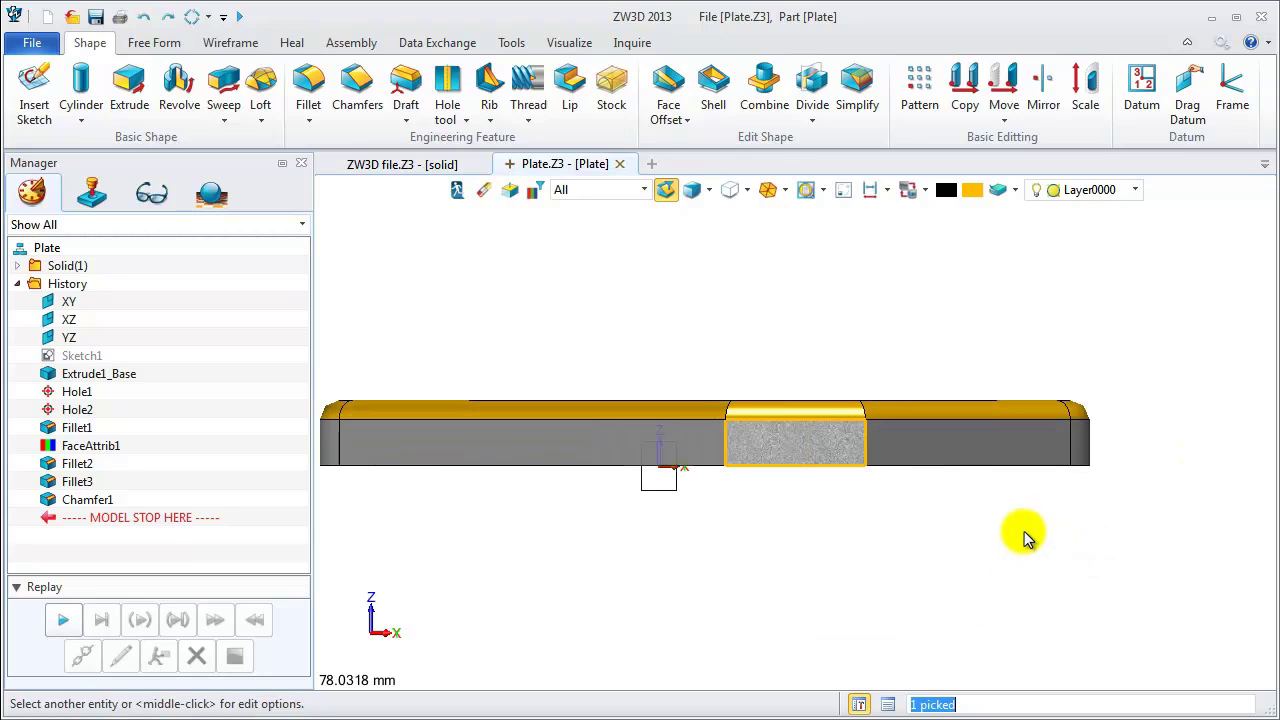
- Orbit to an angled top view, zoom all, and rotate around the front corner
{"action": "middle_click_drag", "start_coordinate": [1029, 466], "coordinate": [1075, 565]}
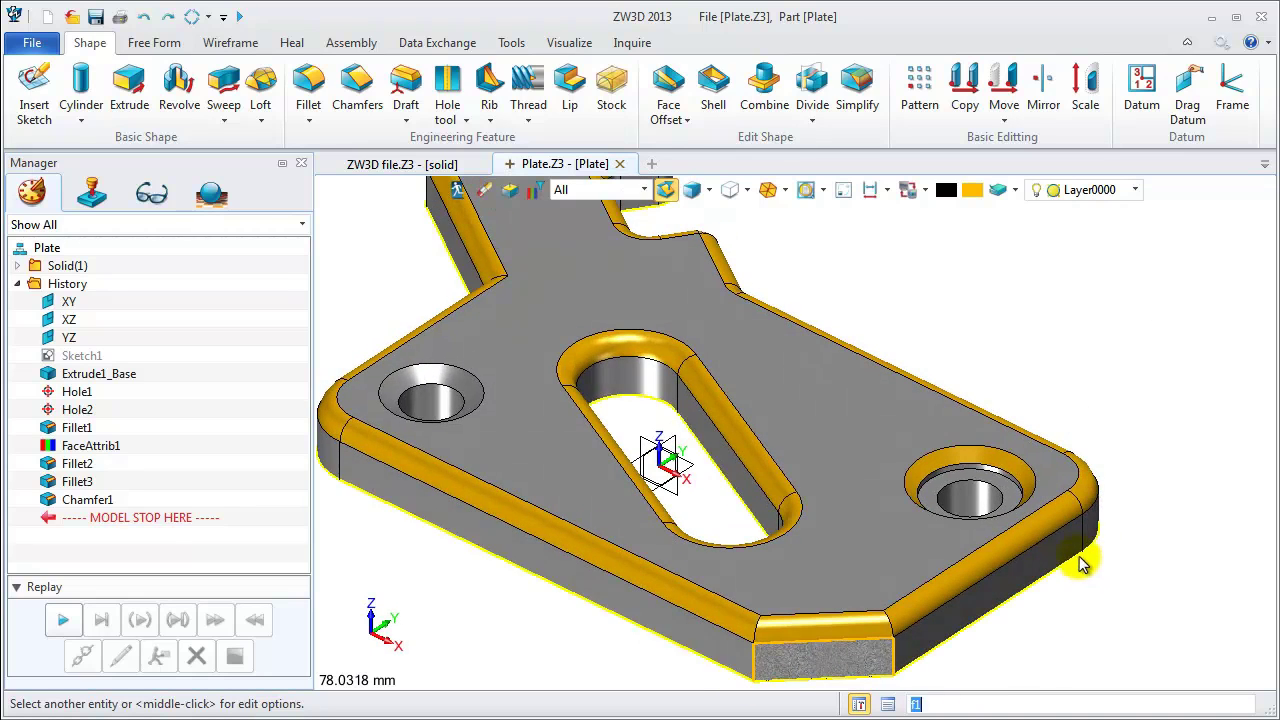
{"action": "key", "text": "ctrl+a"}
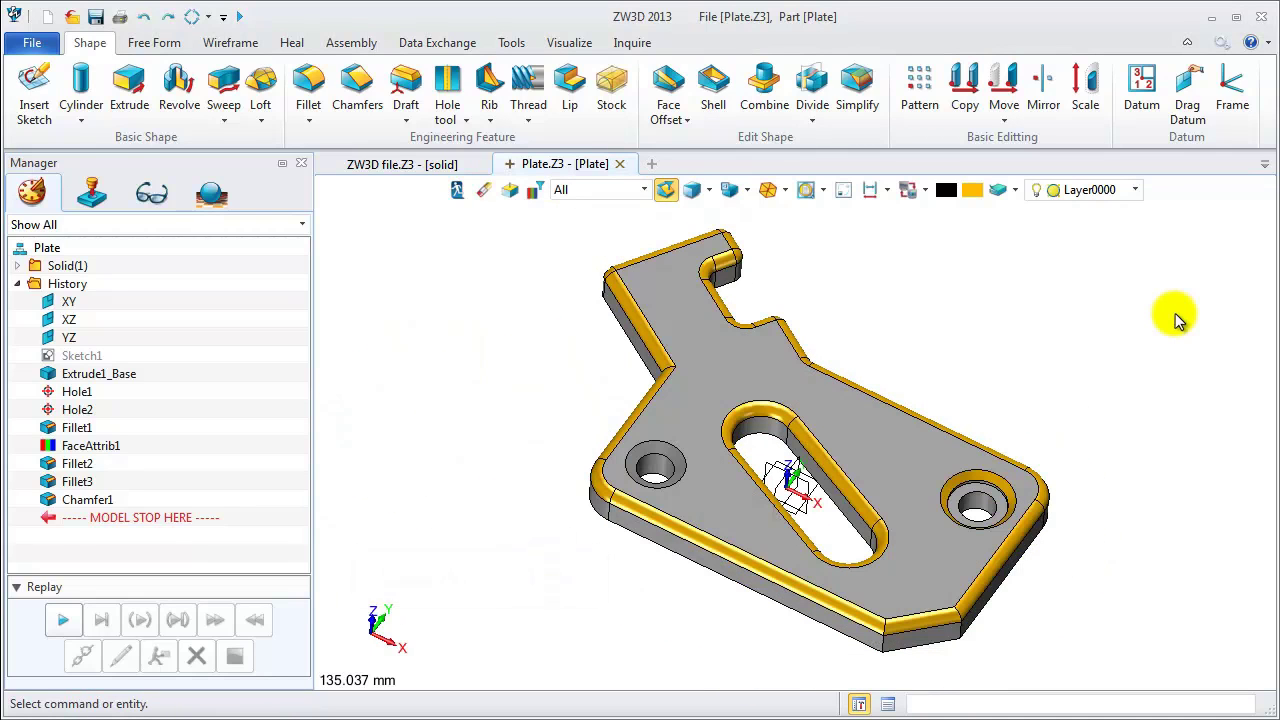
{"action": "key", "text": "ctrl+r"}
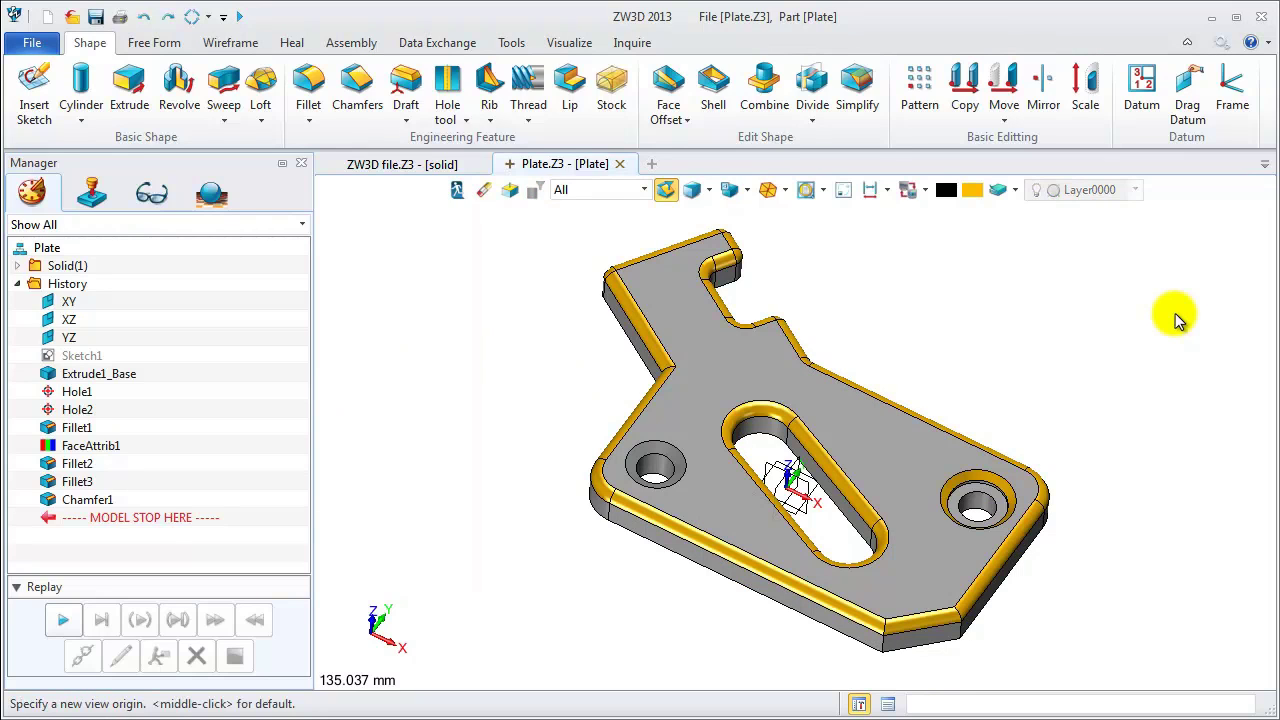
{"action": "left_click", "coordinate": [880, 658]}
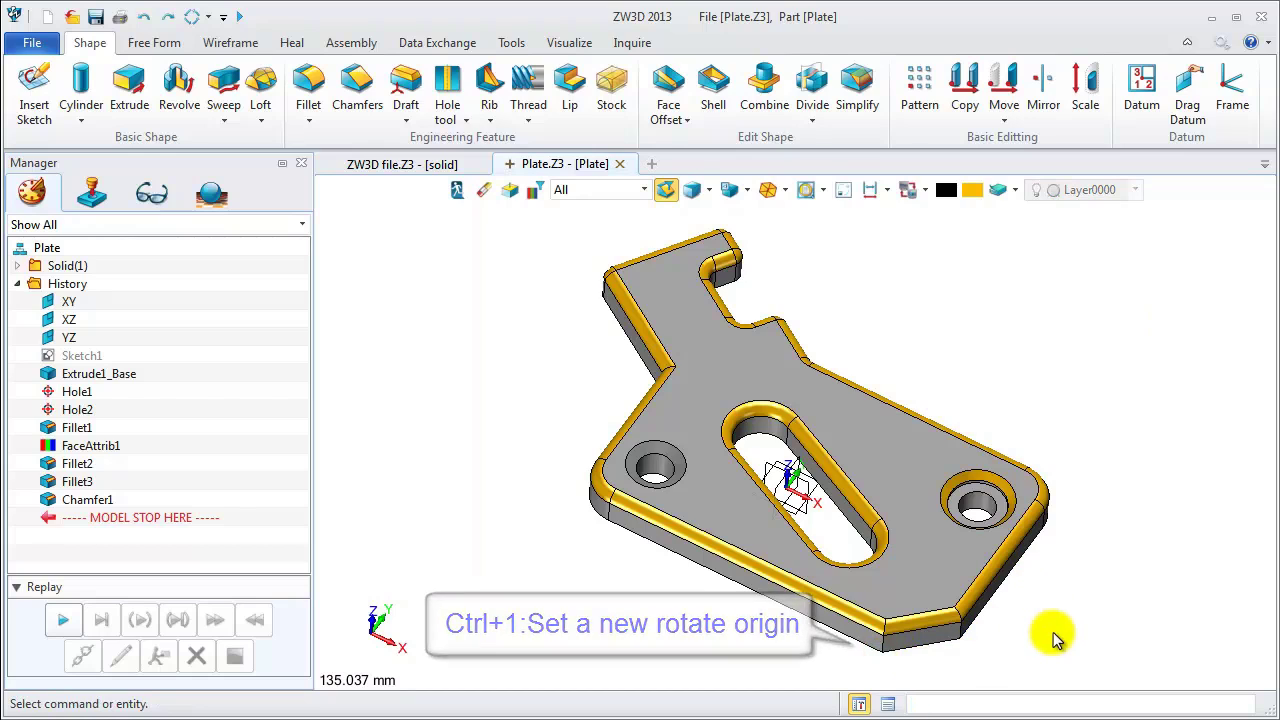
{"action": "right_click_drag", "start_coordinate": [1051, 634], "coordinate": [540, 631]}
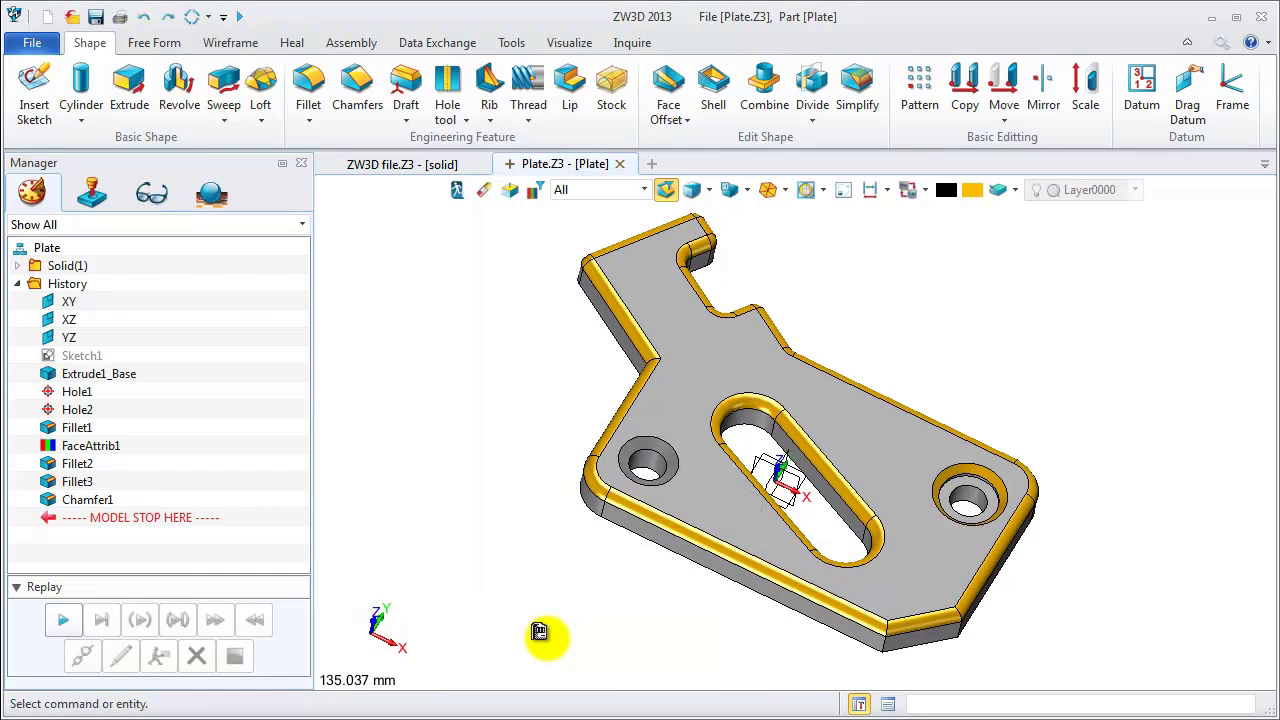
- Zoom in on the slot, back out to the whole plate, and pan it slightly
{"action": "scroll", "coordinate": [810, 515], "scroll_direction": "up", "scroll_amount": 3}
{"action": "scroll", "coordinate": [810, 512], "scroll_direction": "up", "scroll_amount": 6}
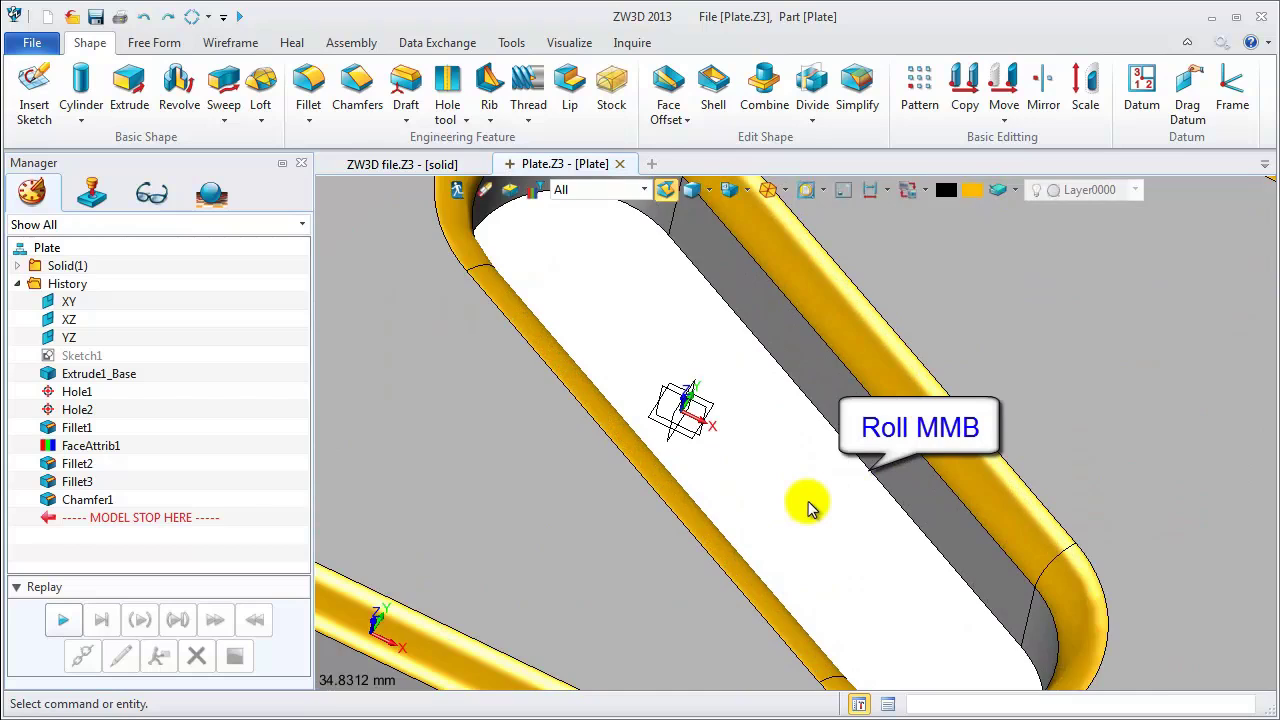
{"action": "scroll", "coordinate": [810, 508], "scroll_direction": "down", "scroll_amount": 6}
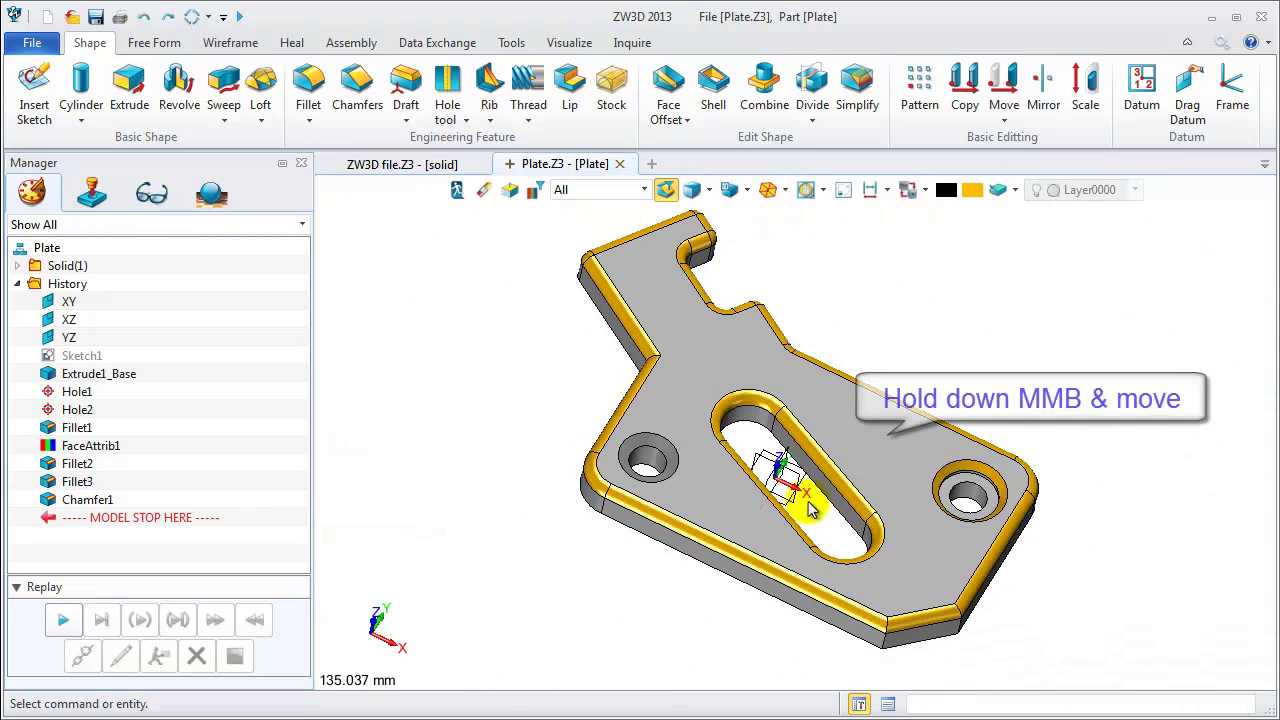
{"action": "mouse_move", "coordinate": [810, 508]}
{"action": "middle_mouse_down"}
{"action": "mouse_move", "coordinate": [518, 492]}
{"action": "mouse_move", "coordinate": [530, 508]}
{"action": "mouse_move", "coordinate": [892, 500]}
{"action": "mouse_move", "coordinate": [831, 500]}
{"action": "middle_mouse_up"}
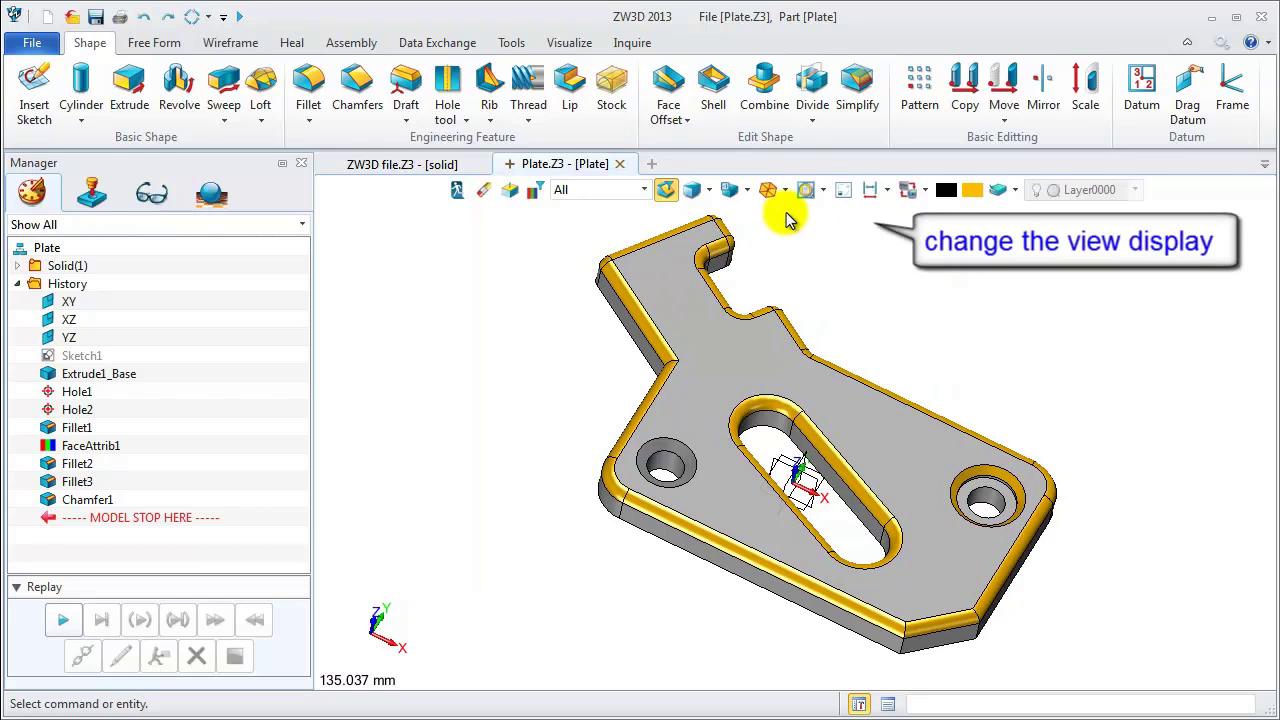
{"action": "left_click", "coordinate": [747, 190]}
- Show the plate with hidden lines removed, then as wireframe, then shaded again
{"action": "left_click", "coordinate": [760, 216]}
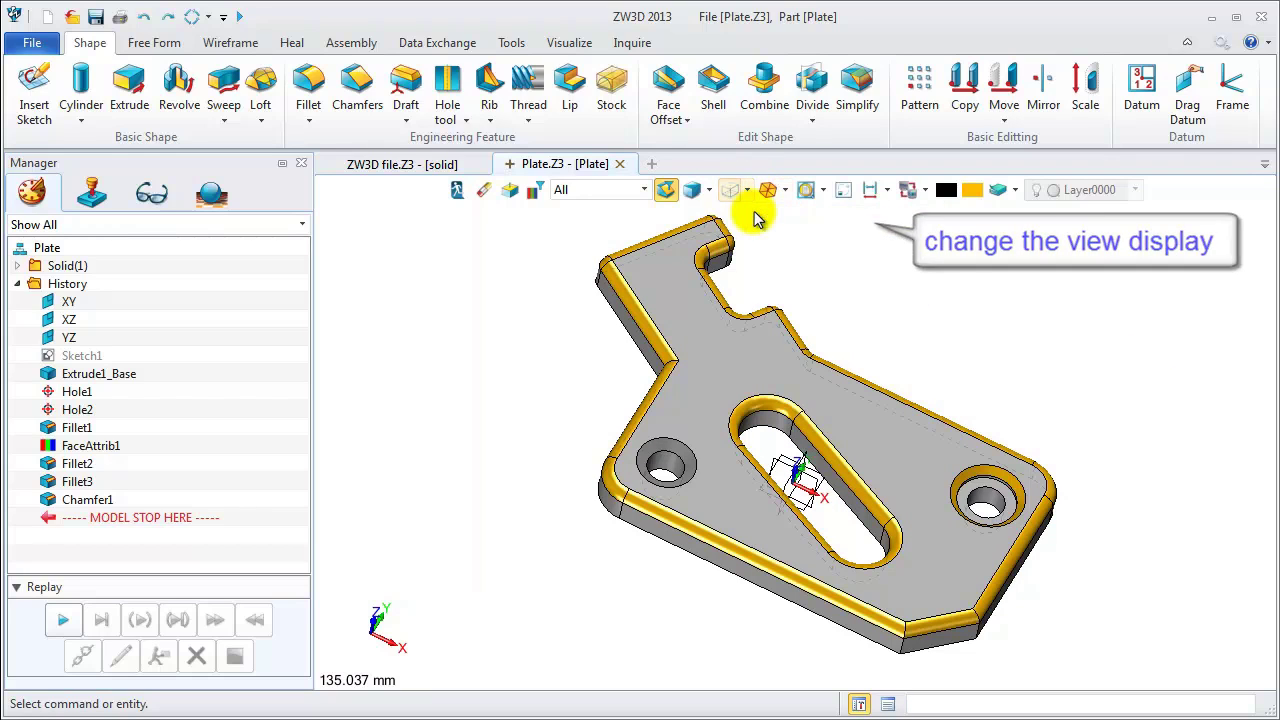
{"action": "left_click", "coordinate": [710, 192]}
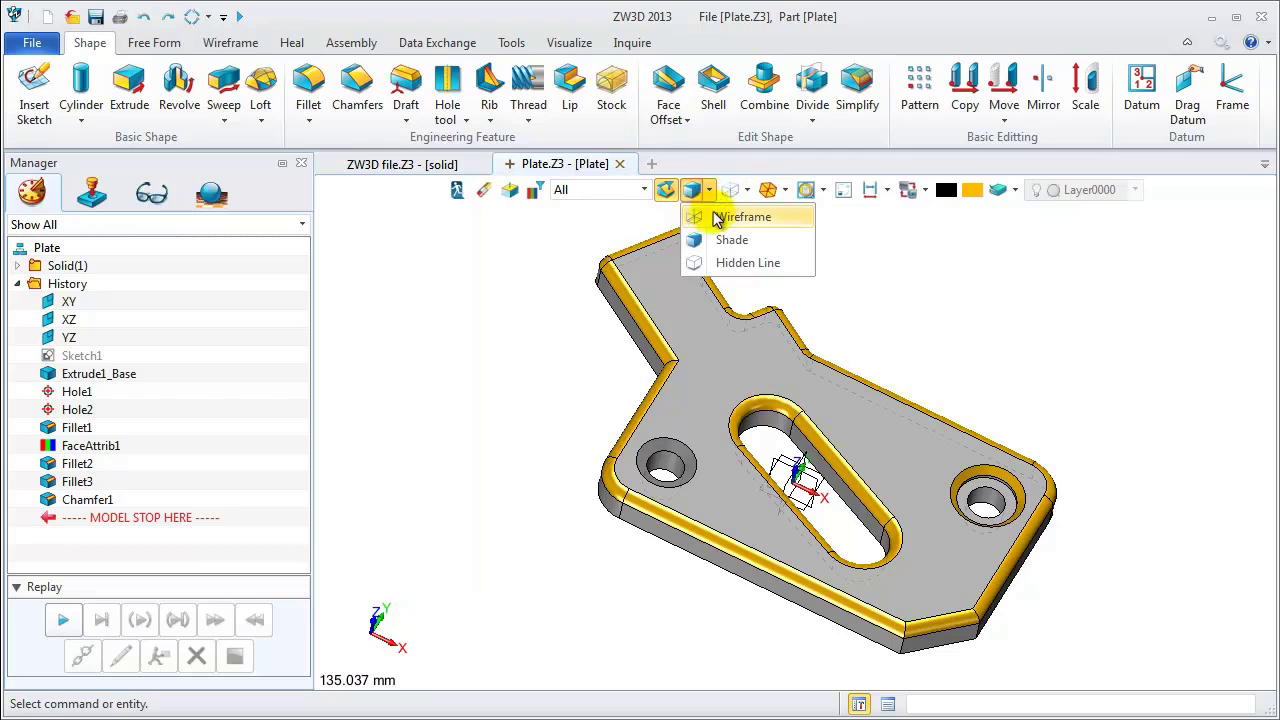
{"action": "left_click", "coordinate": [710, 192]}
{"action": "left_click", "coordinate": [710, 192]}
{"action": "left_click", "coordinate": [722, 217]}
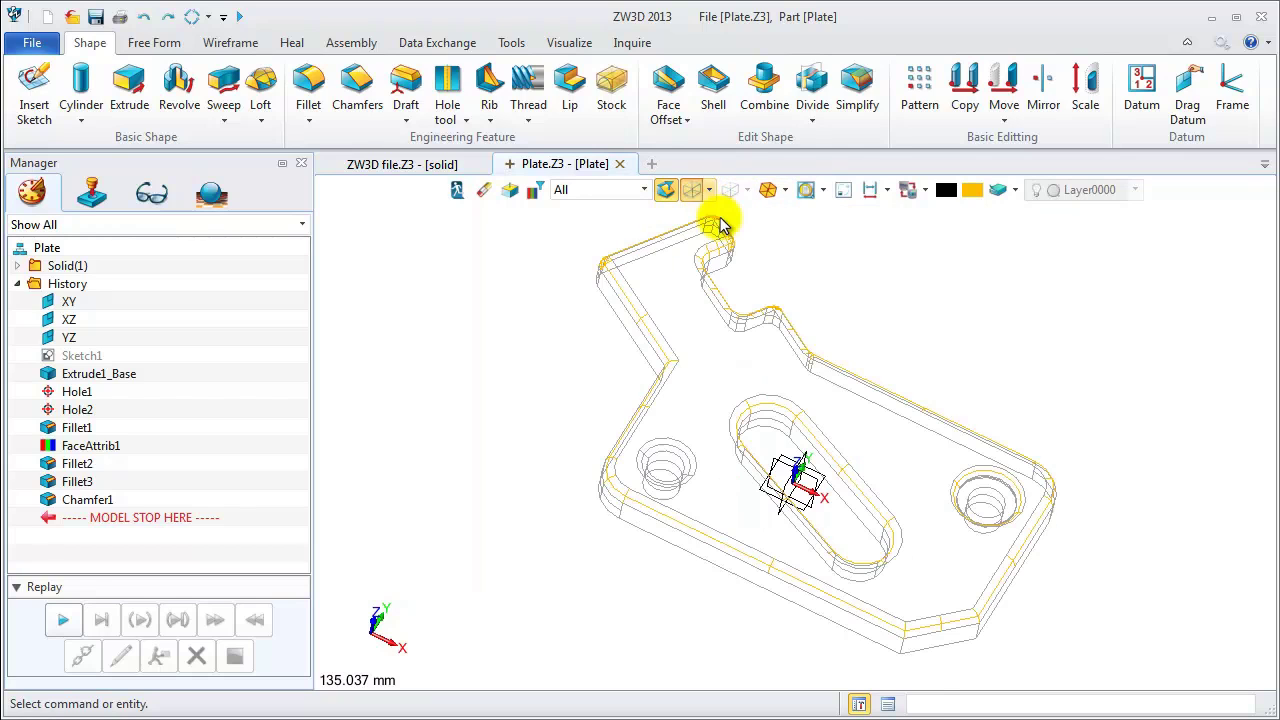
{"action": "left_click", "coordinate": [710, 192]}
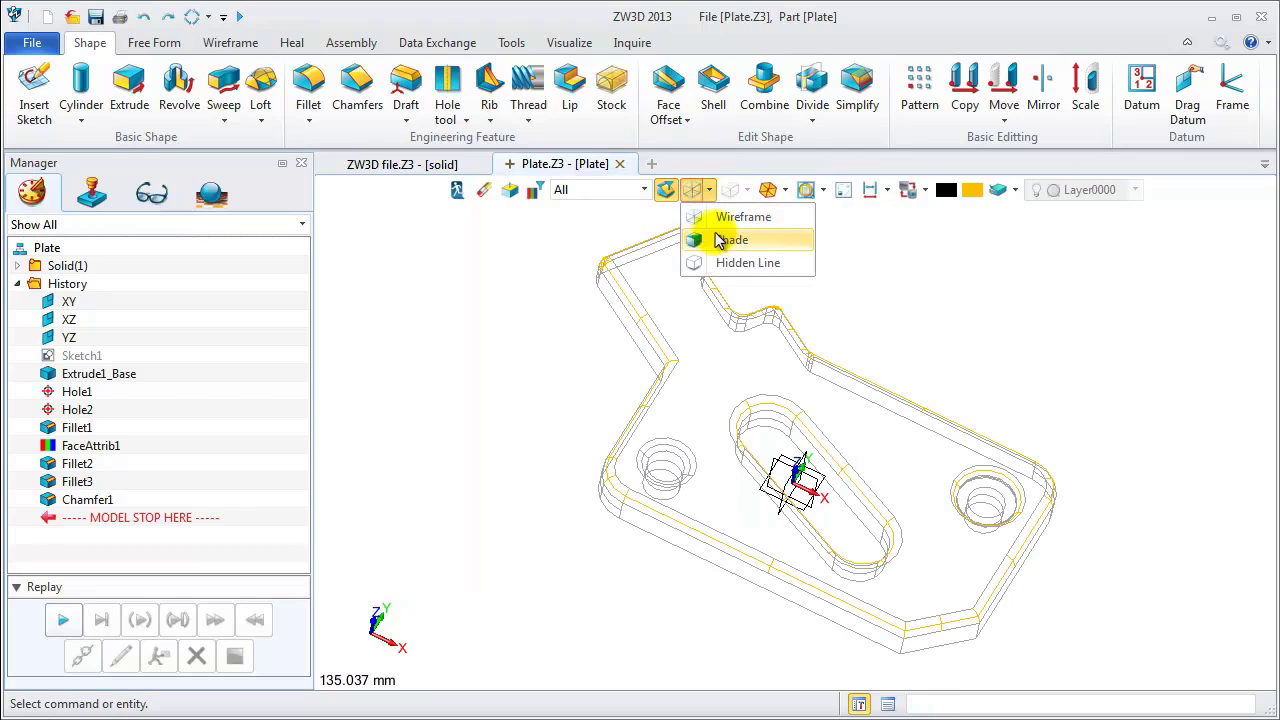
{"action": "left_click", "coordinate": [740, 240]}
- Turn off edge display on the shaded plate, then turn it back on
{"action": "left_click", "coordinate": [746, 190]}
{"action": "left_click", "coordinate": [760, 218]}
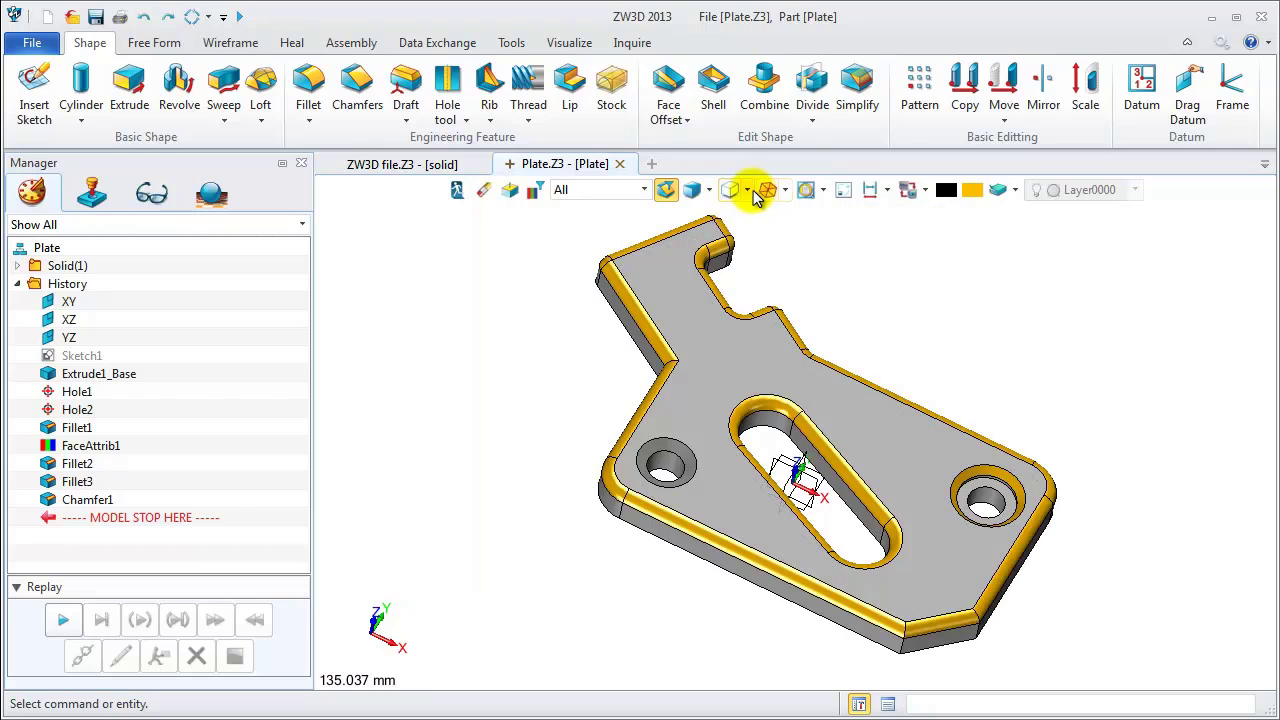
{"action": "left_click", "coordinate": [746, 190]}
{"action": "left_click", "coordinate": [770, 240]}
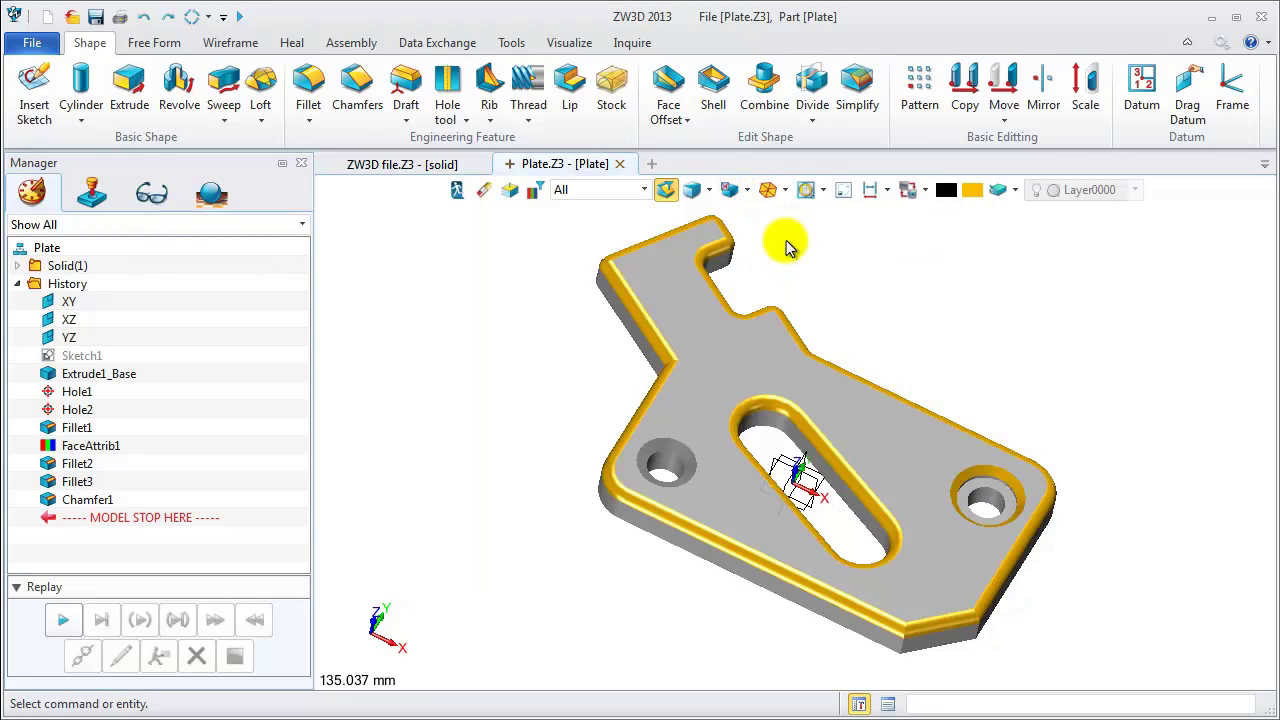
{"action": "left_click", "coordinate": [746, 190]}
{"action": "left_click", "coordinate": [770, 242]}
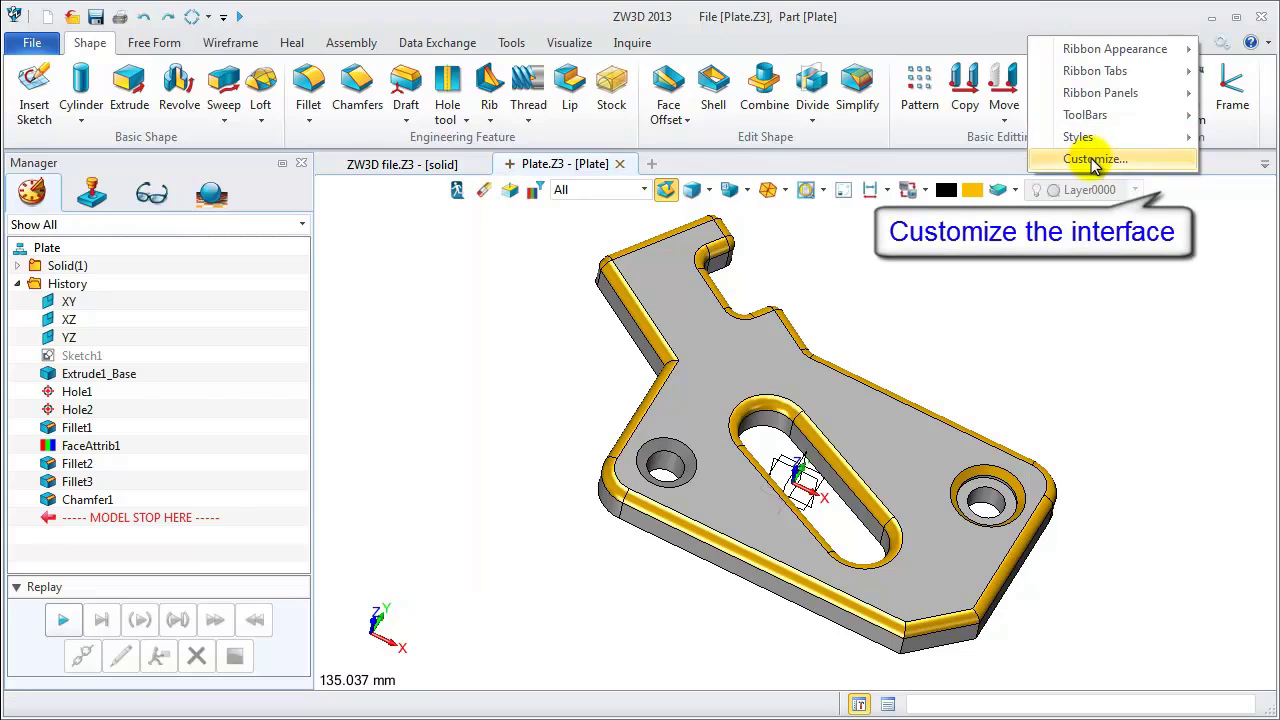
- In Customize > Transfer, list the Shape group's Part commands
{"action": "left_click", "coordinate": [1095, 160]}
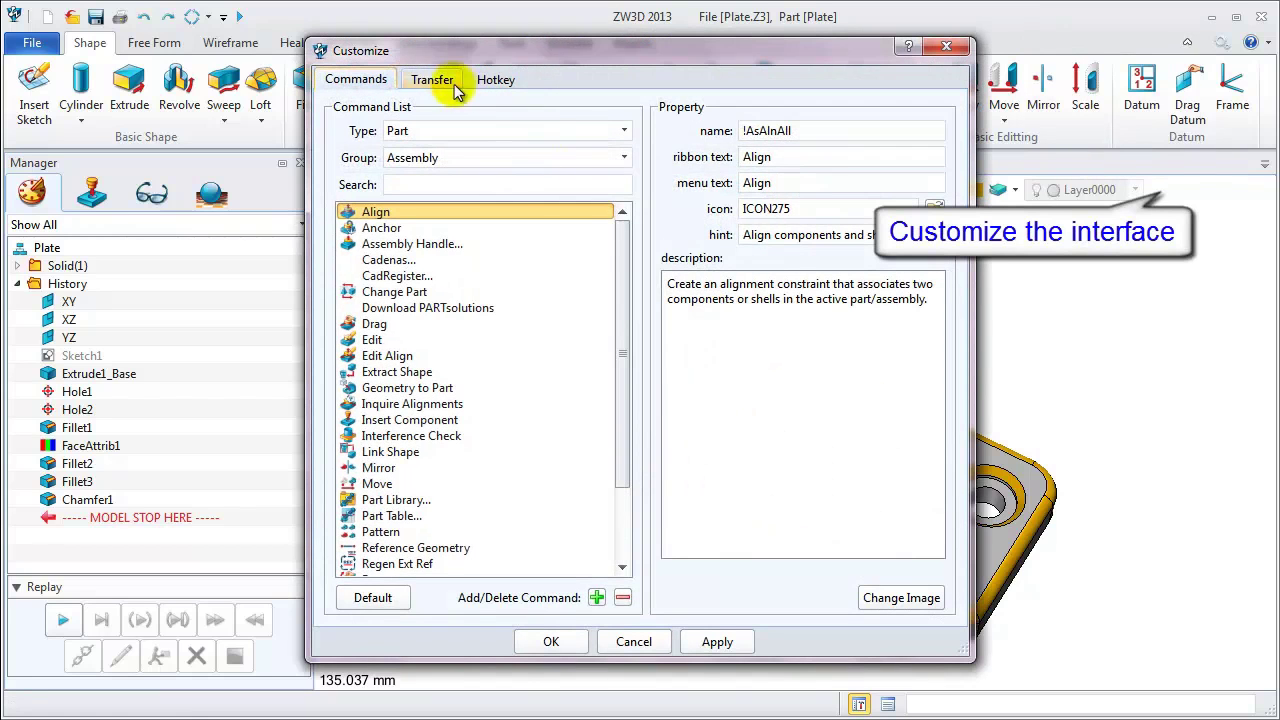
{"action": "left_click", "coordinate": [445, 80]}
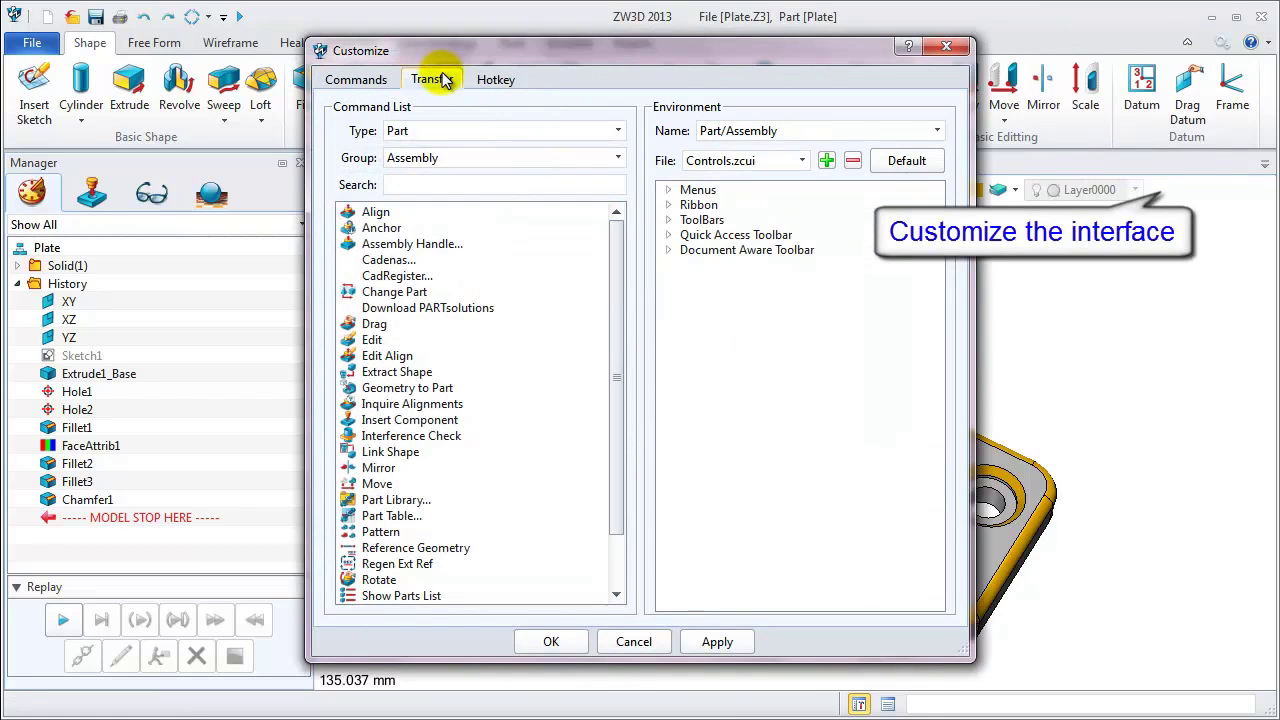
{"action": "left_click", "coordinate": [449, 158]}
{"action": "left_click", "coordinate": [443, 192]}
{"action": "left_click", "coordinate": [445, 131]}
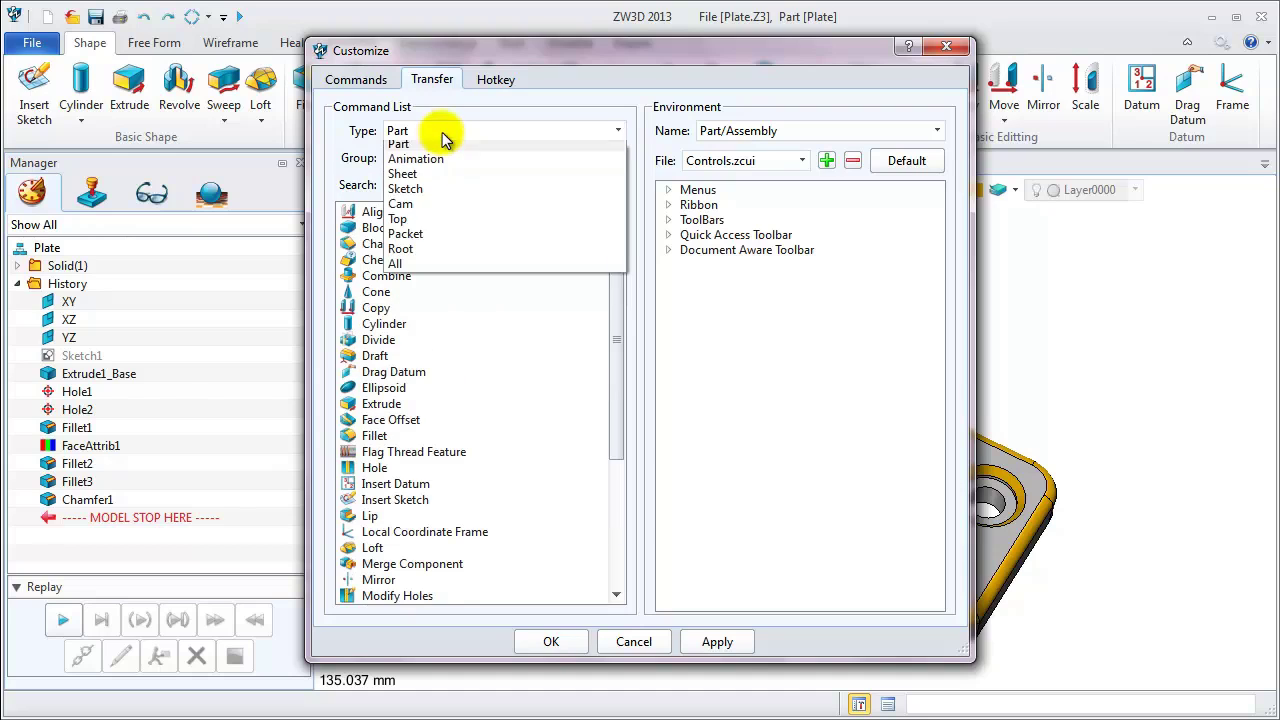
{"action": "left_click", "coordinate": [436, 148]}
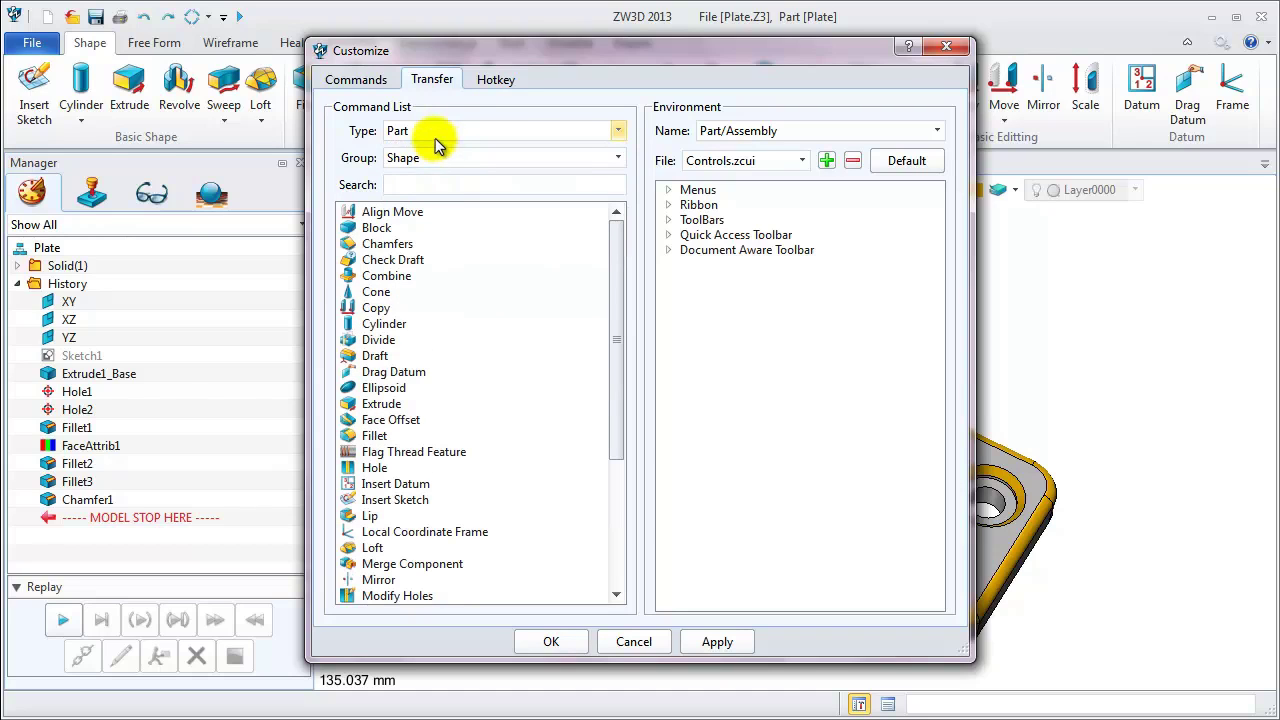
- Add Stock and Shell to the Basic Shape ribbon panel
{"action": "left_click", "coordinate": [668, 205]}
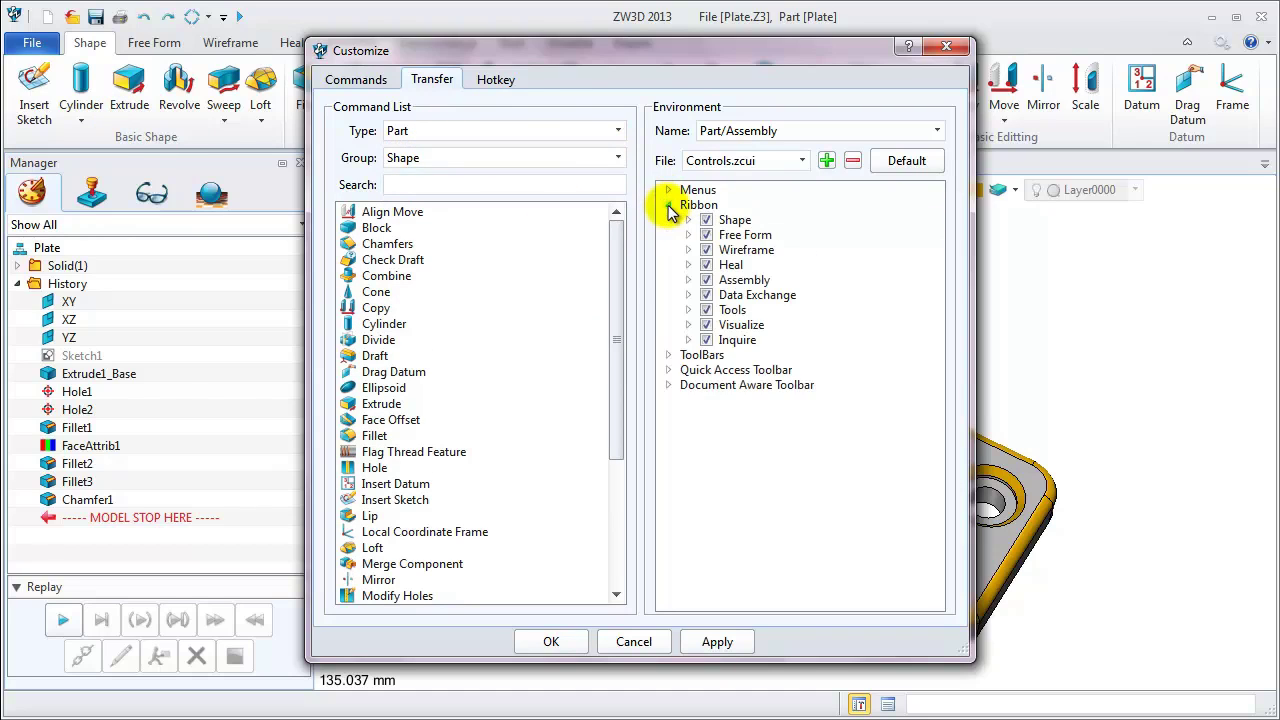
{"action": "left_click", "coordinate": [688, 220]}
{"action": "left_click", "coordinate": [708, 235]}
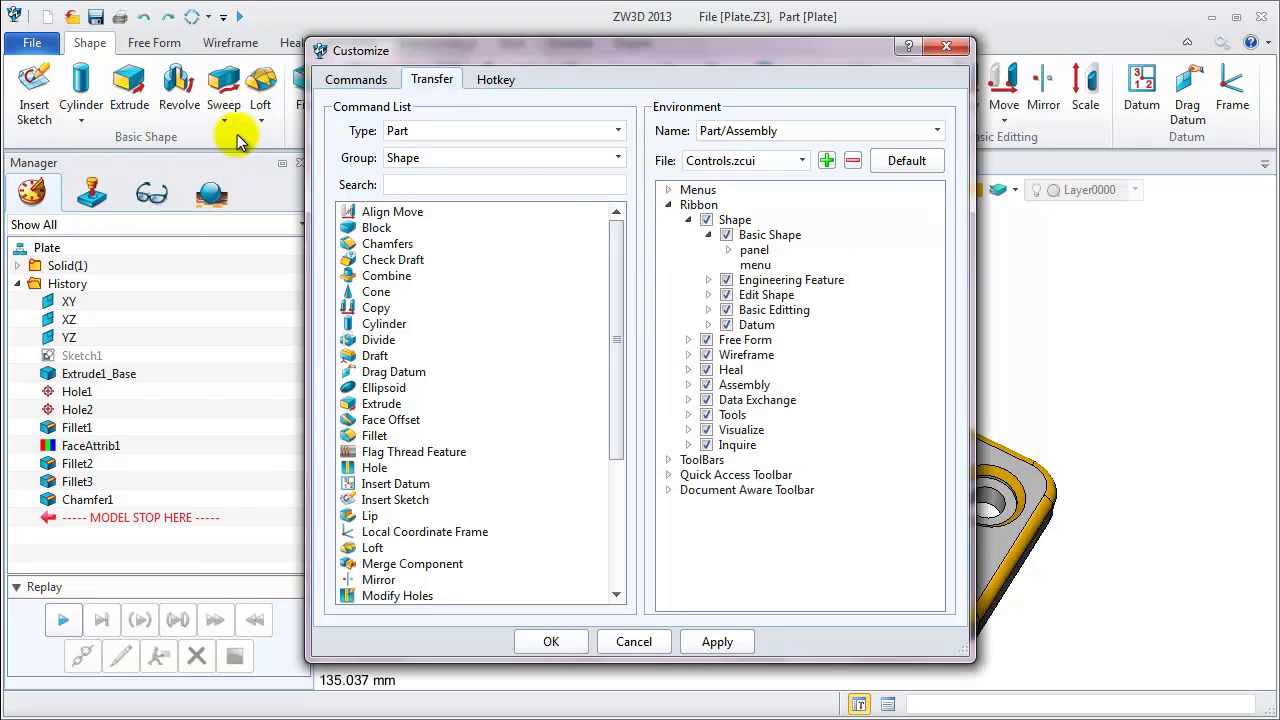
{"action": "left_click", "coordinate": [728, 250]}
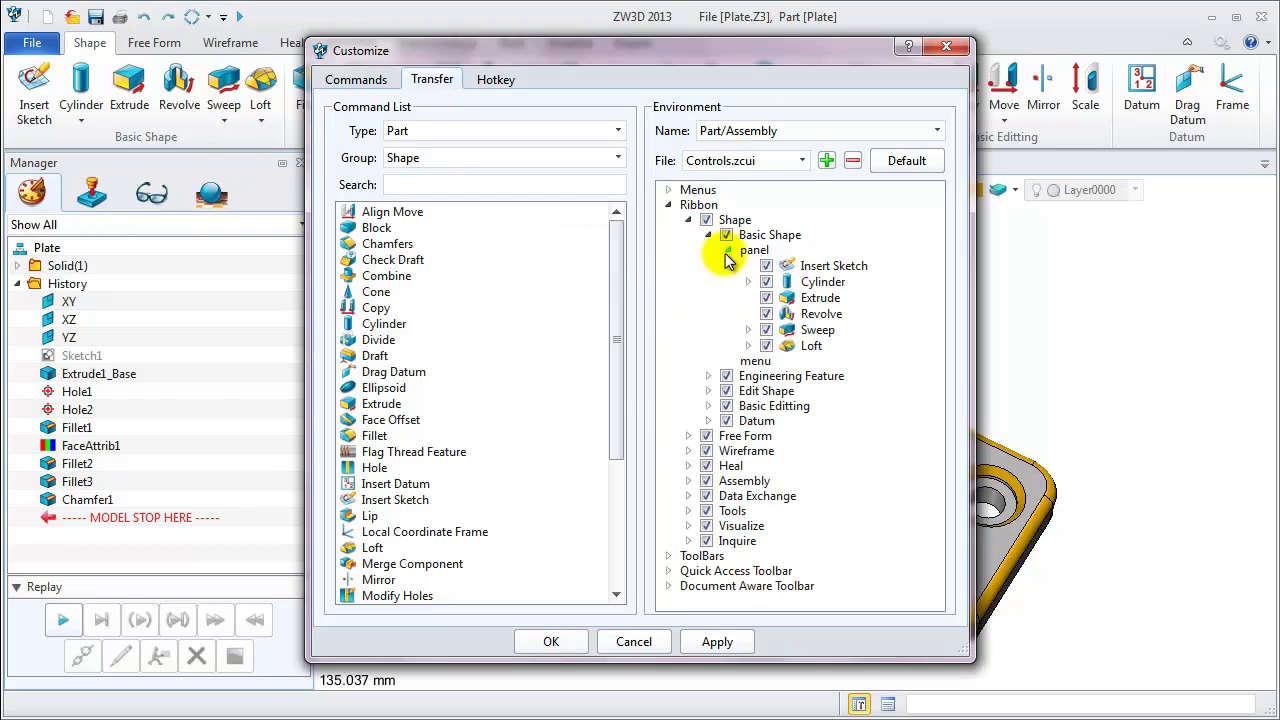
{"action": "left_click_drag", "start_coordinate": [617, 392], "coordinate": [600, 565]}
{"action": "left_click_drag", "start_coordinate": [417, 531], "coordinate": [805, 257]}
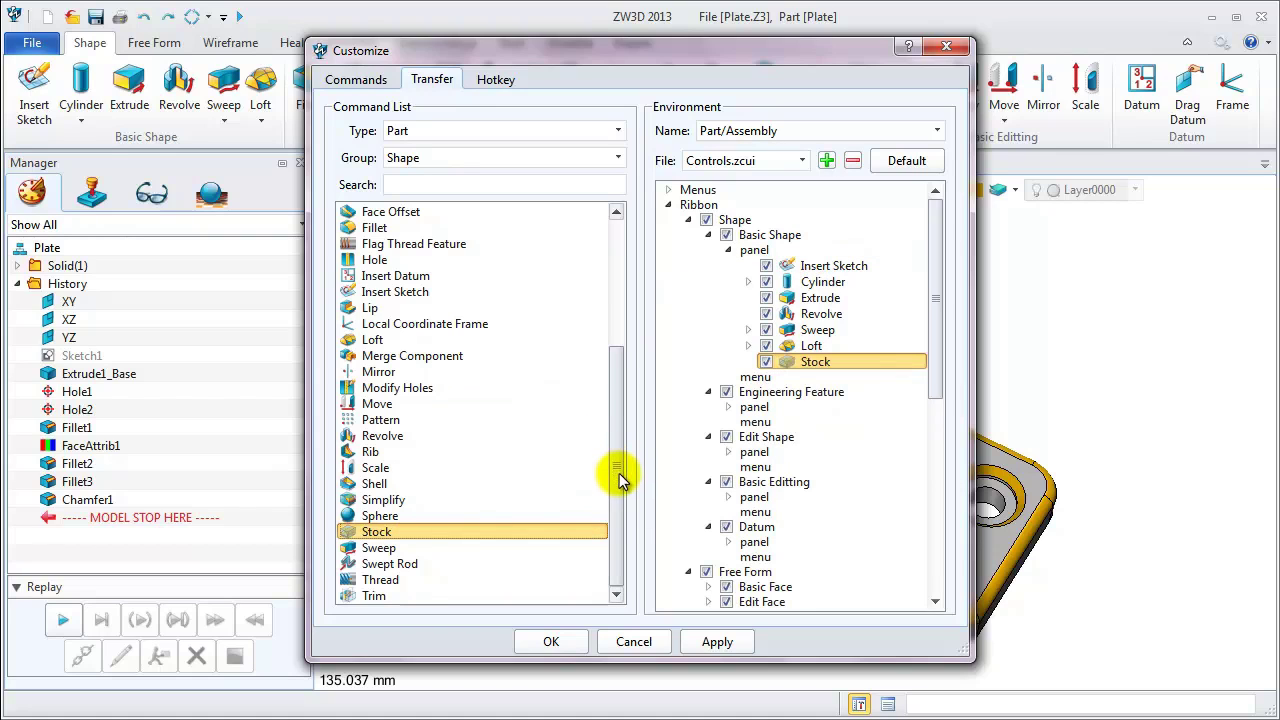
{"action": "mouse_move", "coordinate": [372, 484]}
{"action": "left_mouse_down"}
{"action": "mouse_move", "coordinate": [509, 451]}
{"action": "mouse_move", "coordinate": [766, 255]}
{"action": "left_mouse_up"}
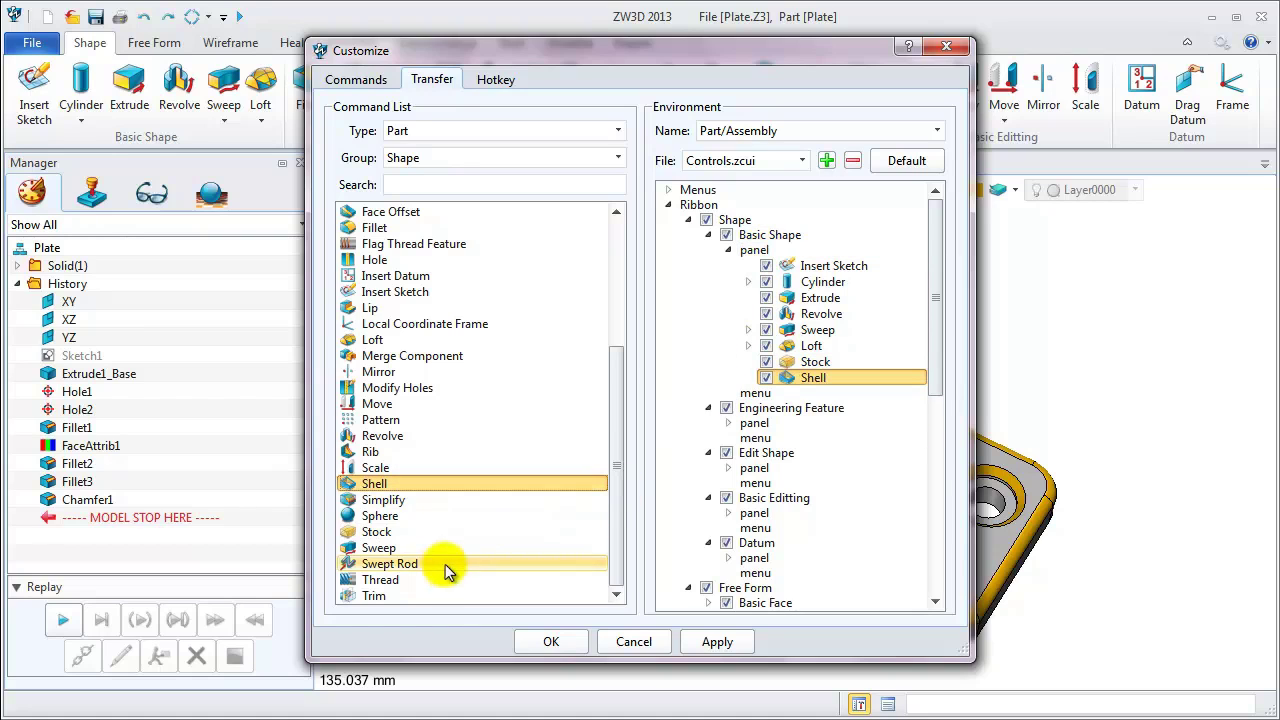
- Add Pattern and Mirror to the Basic Shape menu, then apply and save the layout
{"action": "left_click", "coordinate": [395, 422]}
{"action": "left_click_drag", "start_coordinate": [397, 424], "coordinate": [762, 398]}
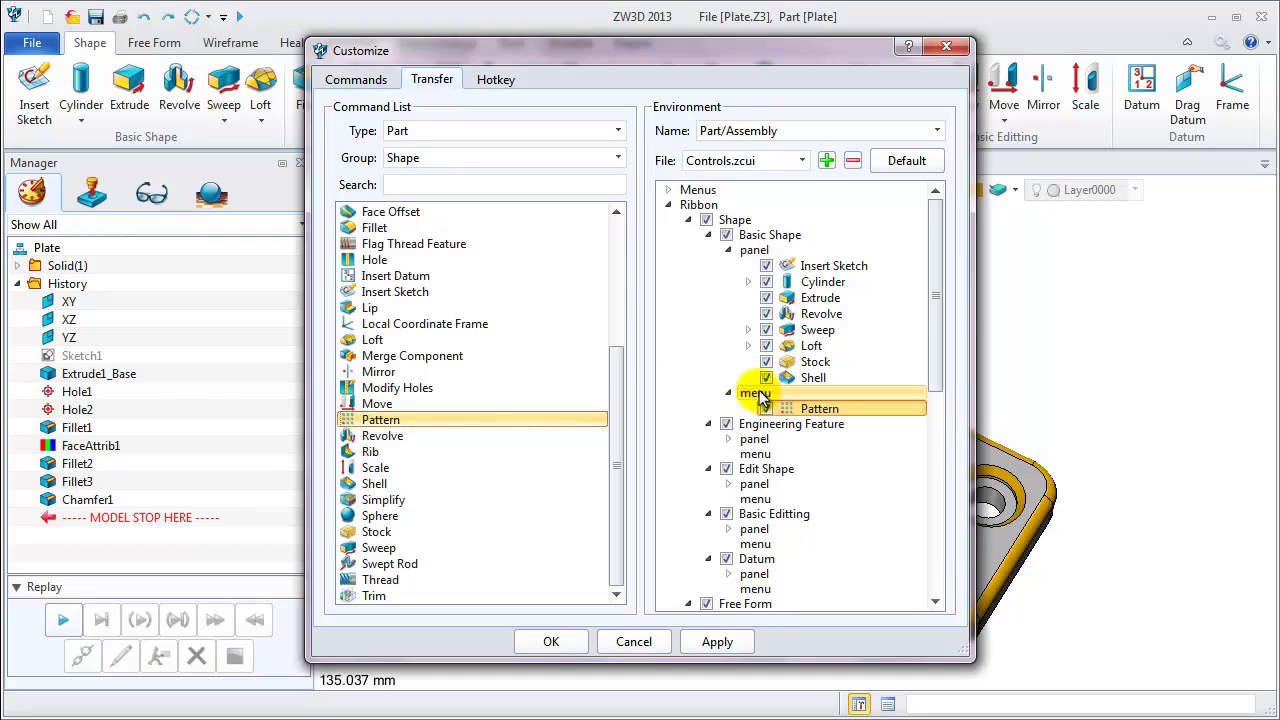
{"action": "left_click_drag", "start_coordinate": [382, 374], "coordinate": [762, 400]}
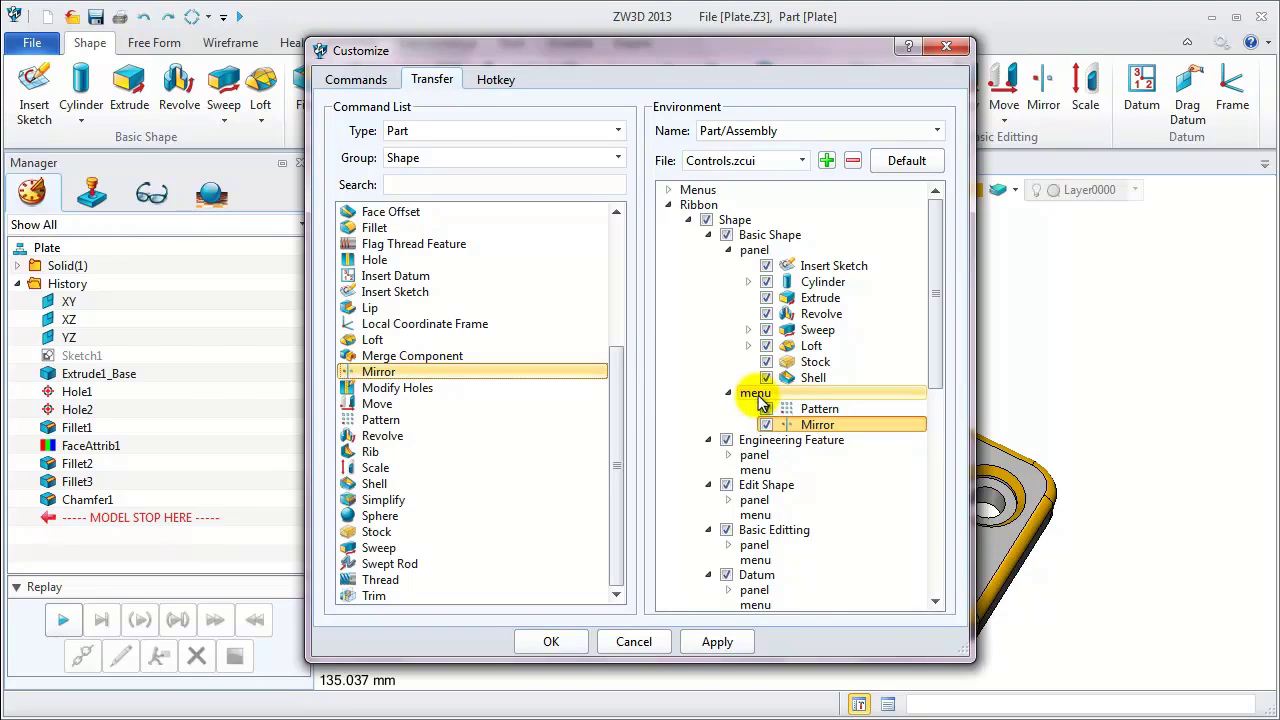
{"action": "left_click", "coordinate": [716, 642]}
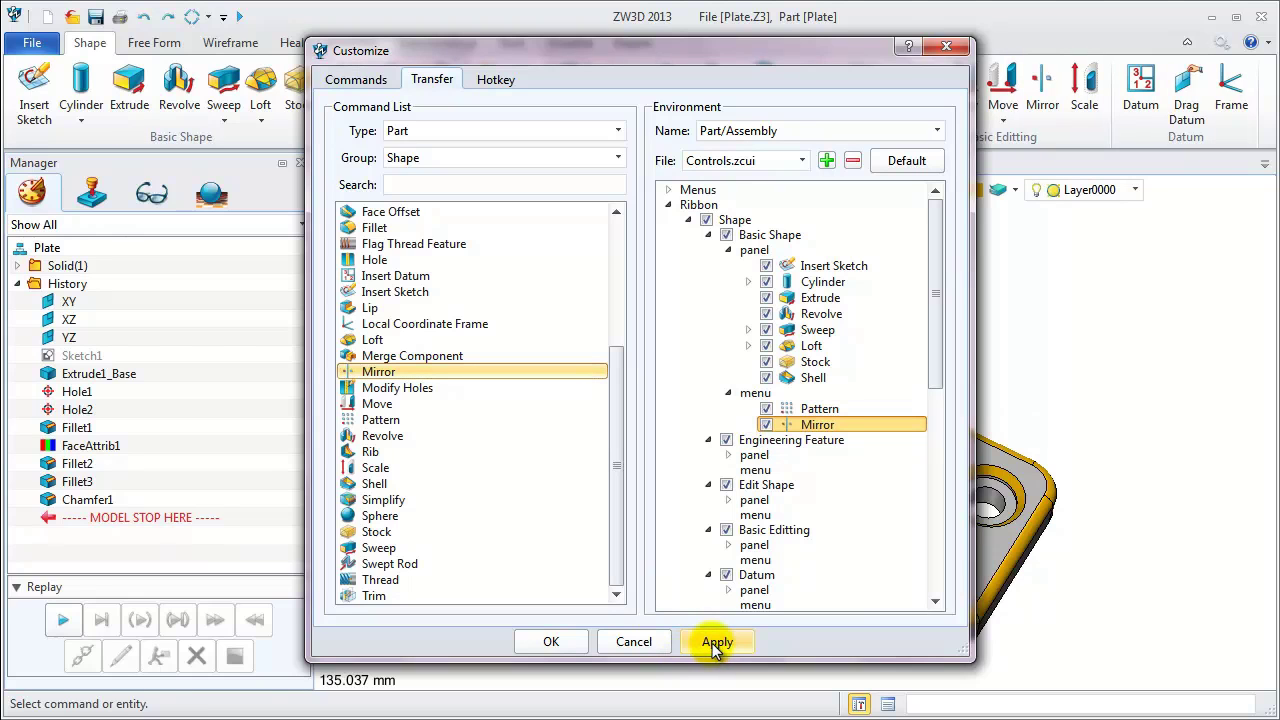
{"action": "left_click", "coordinate": [551, 645]}
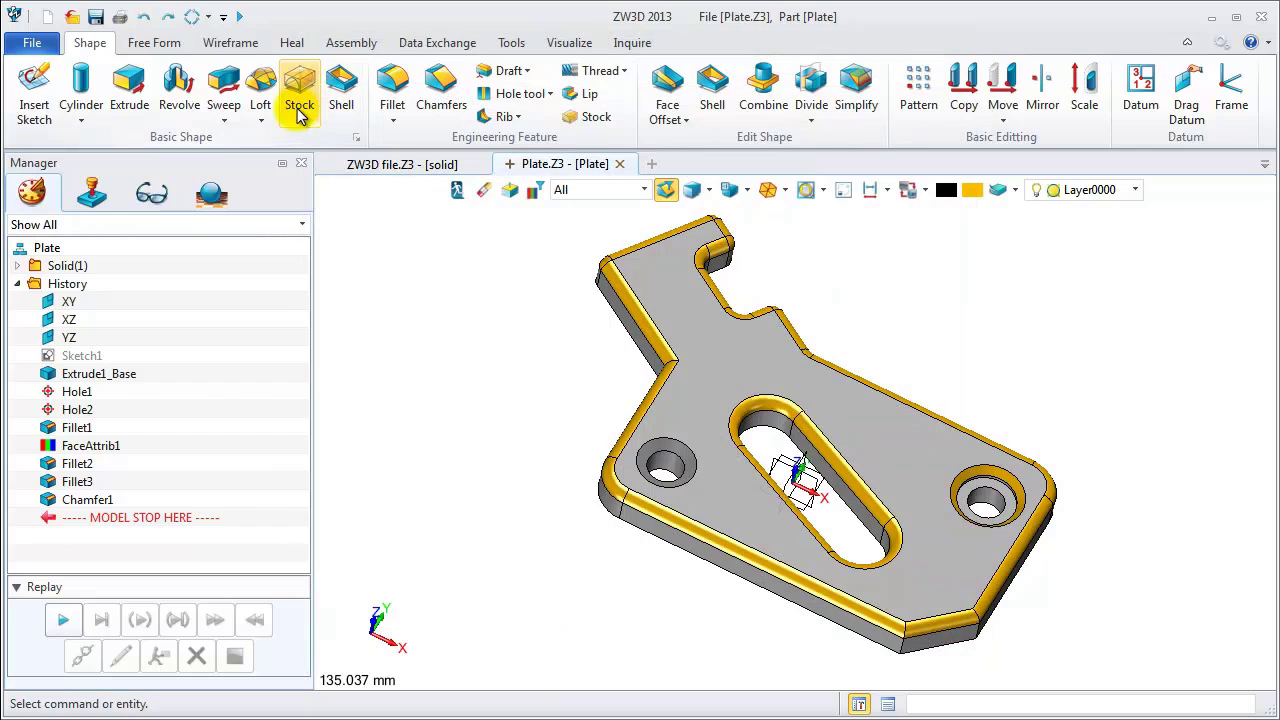
- Verify Pattern and Mirror appear in the Basic Shape extras, then reopen the Customize settings
{"action": "left_click", "coordinate": [355, 137]}
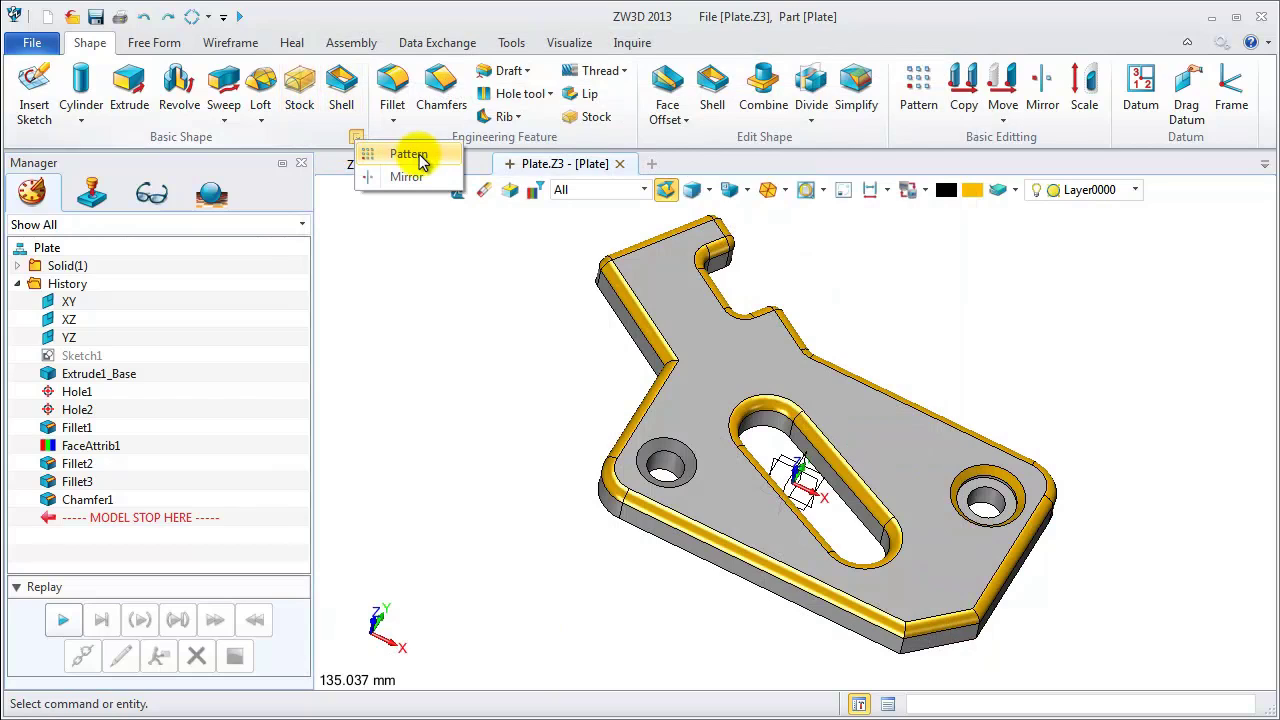
{"action": "left_click", "coordinate": [424, 305]}
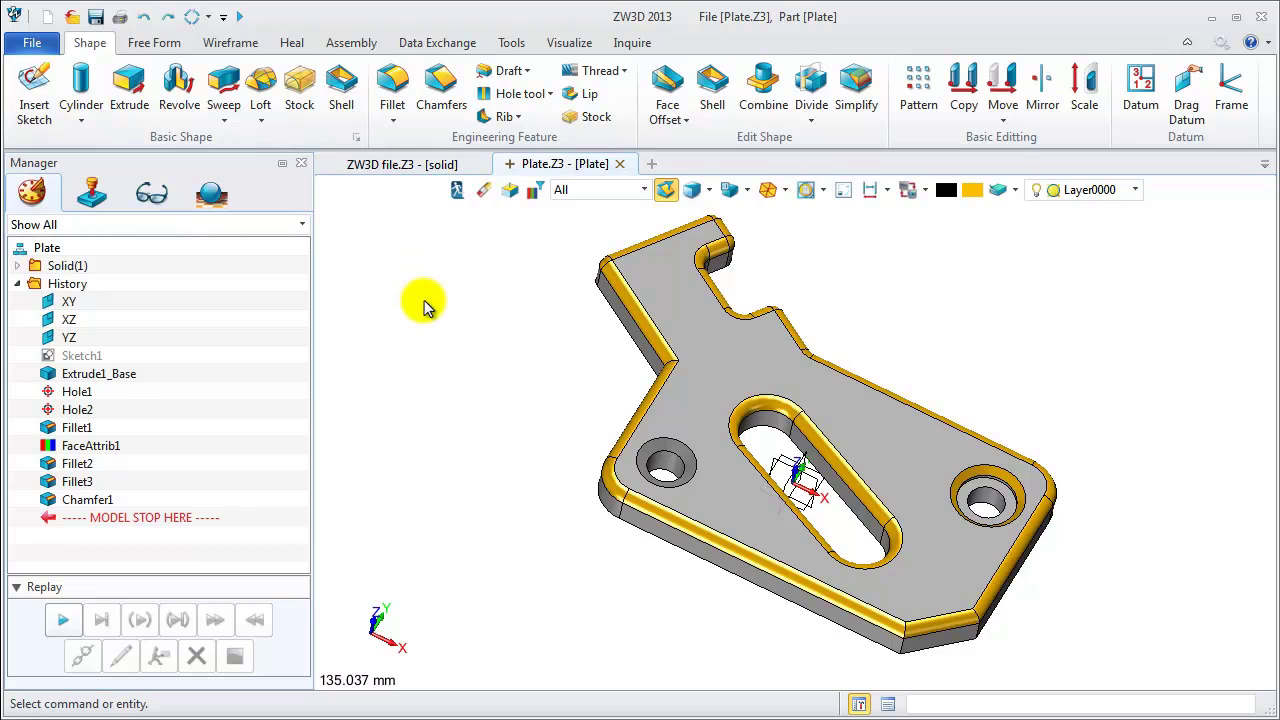
{"action": "scroll", "coordinate": [1143, 257], "scroll_direction": "up", "scroll_amount": 2}
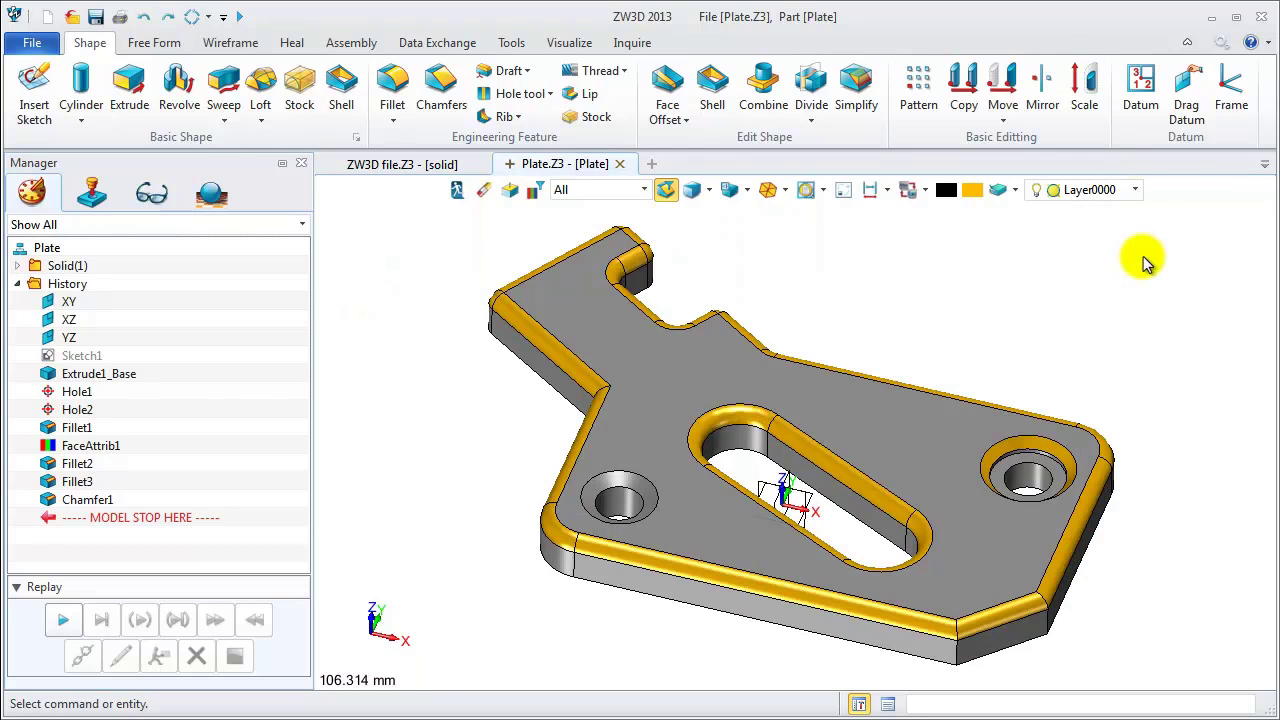
{"action": "right_click", "coordinate": [1066, 36]}
{"action": "left_click", "coordinate": [1135, 158]}
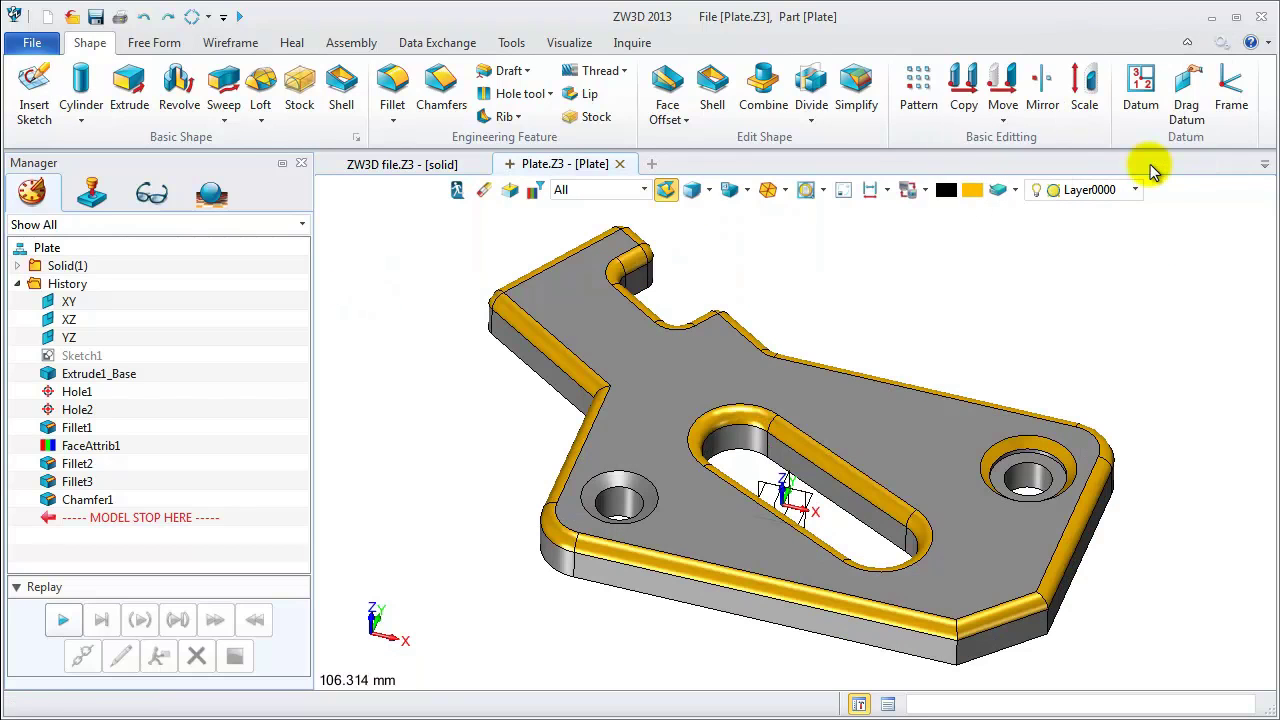
- In the Hotkey tab with Ribbon category, find 'extr' and assign Shift+E to Extrude
{"action": "left_click", "coordinate": [495, 82]}
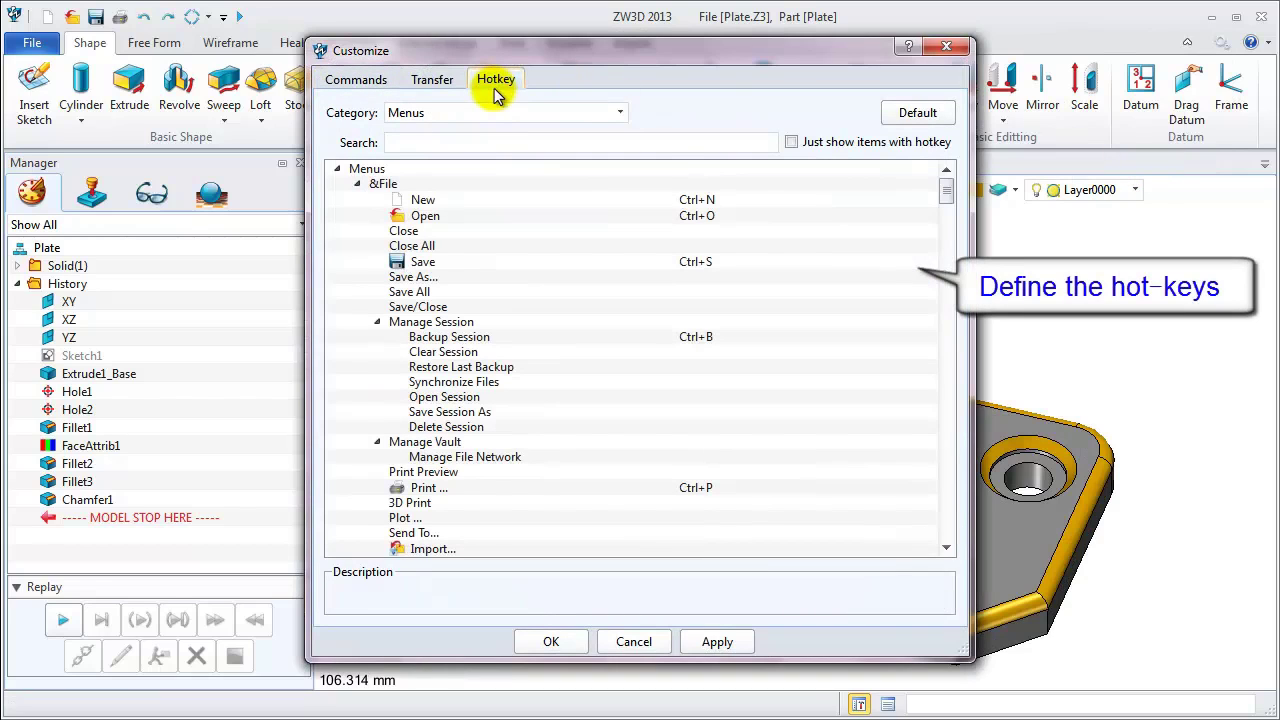
{"action": "left_click", "coordinate": [480, 112]}
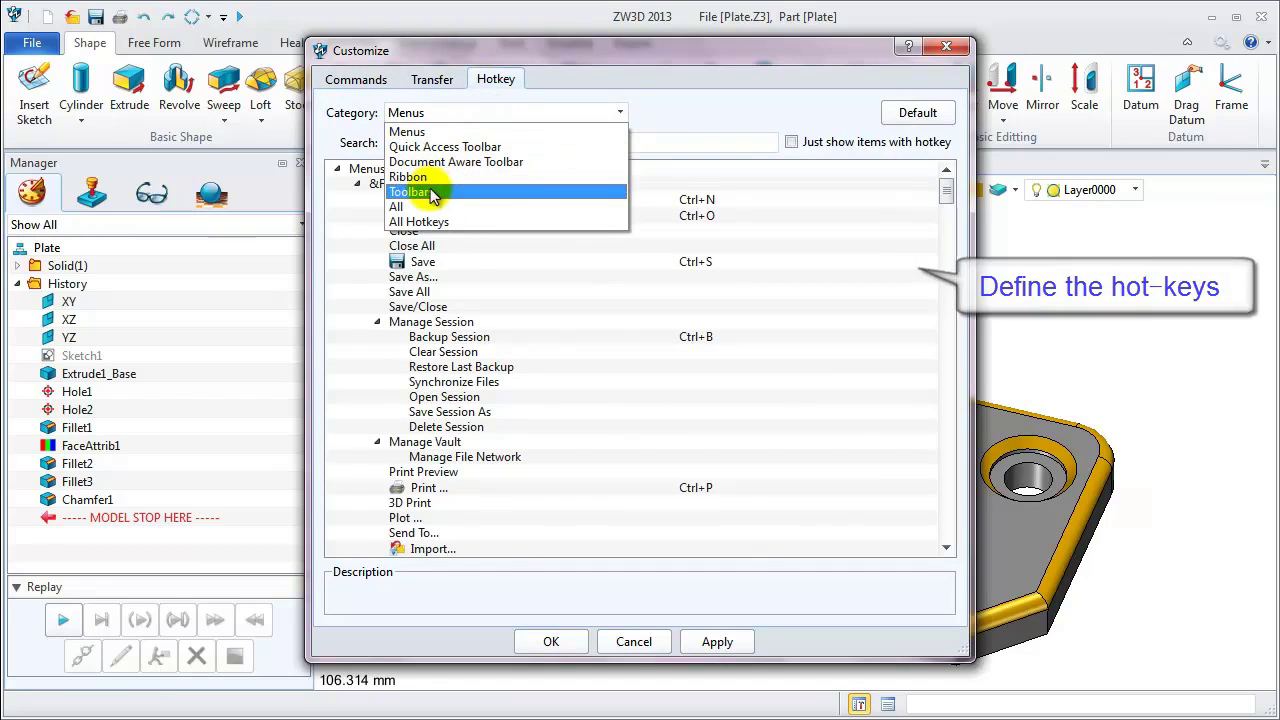
{"action": "left_click", "coordinate": [418, 177]}
{"action": "left_click", "coordinate": [407, 142]}
{"action": "type", "text": "extr"}
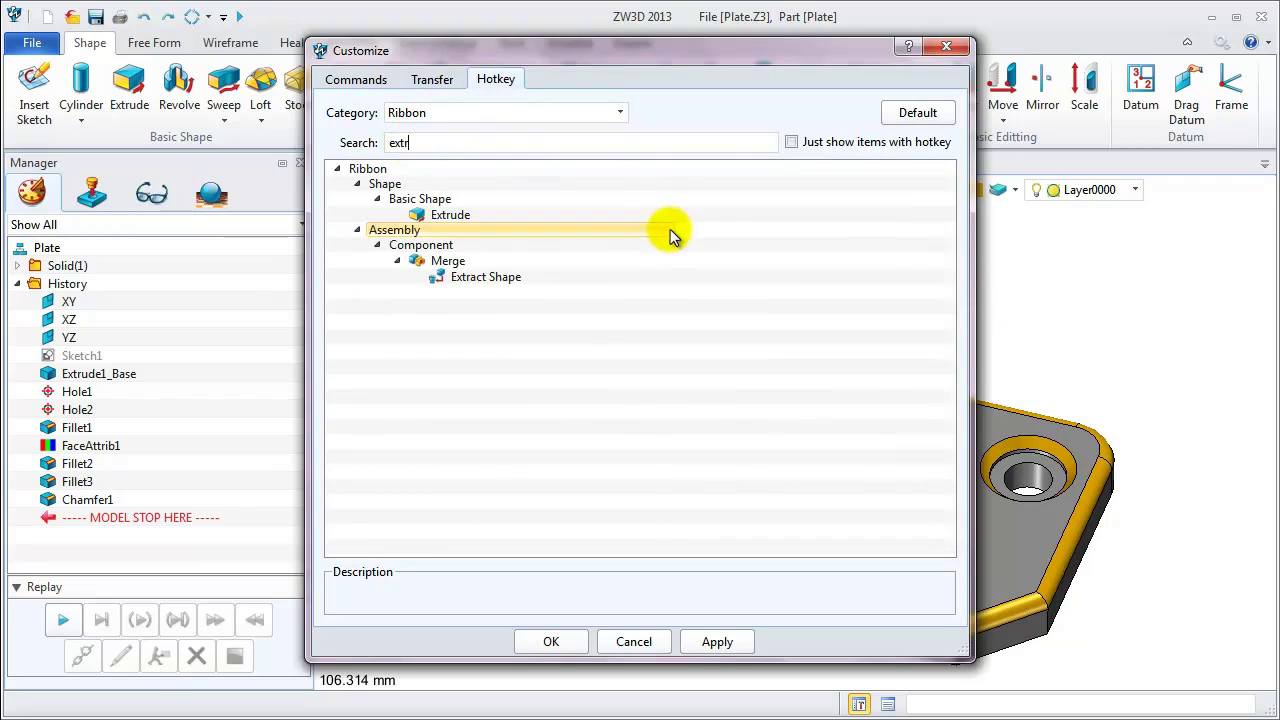
{"action": "left_click", "coordinate": [715, 218]}
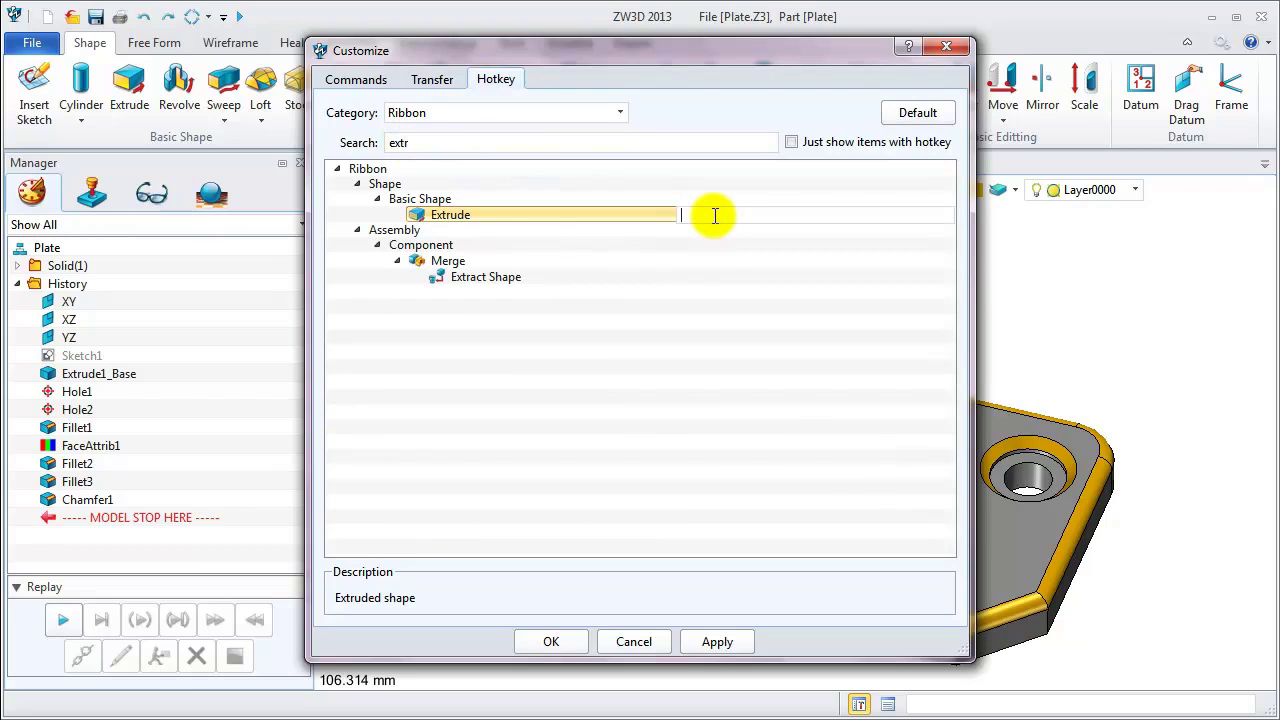
- Search 'fillet', assign Shift+F to the Fillet command, and apply the hotkeys
{"action": "left_click", "coordinate": [420, 142]}
{"action": "left_click_drag", "start_coordinate": [420, 142], "coordinate": [388, 147]}
{"action": "type", "text": "fi"}
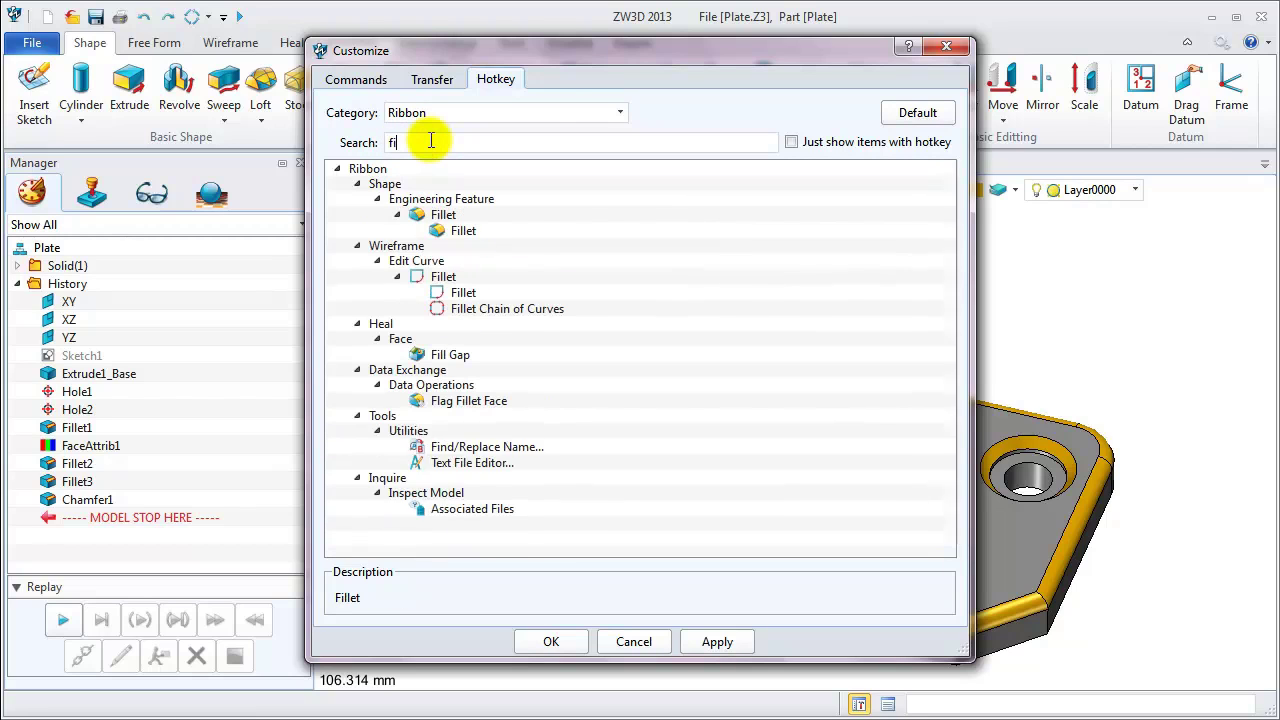
{"action": "type", "text": "llet"}
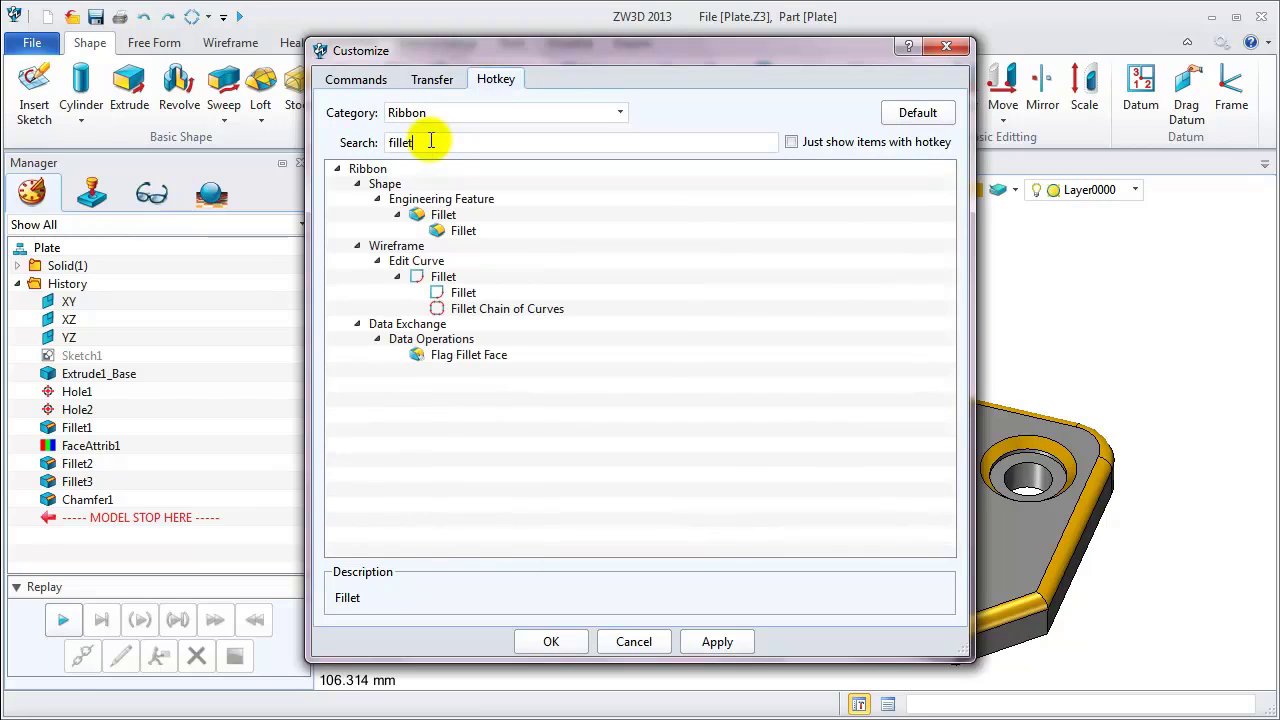
{"action": "left_click", "coordinate": [740, 230]}
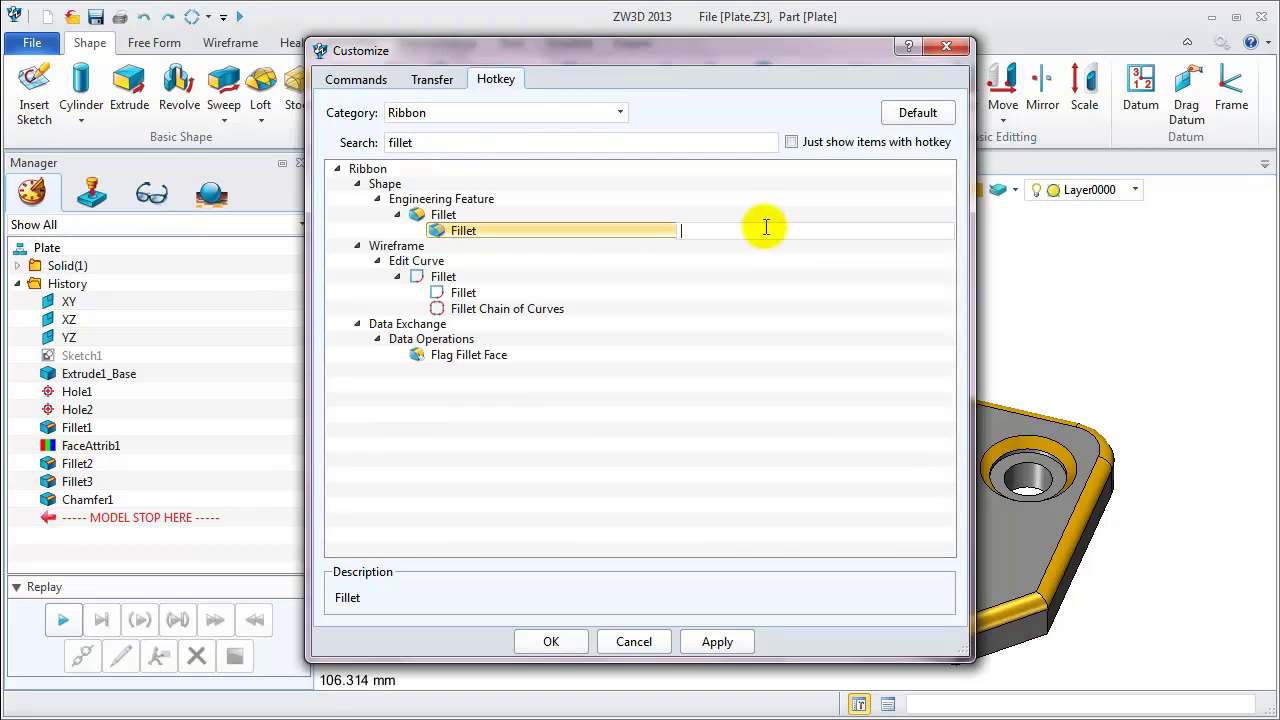
{"action": "key", "text": "shift+f"}
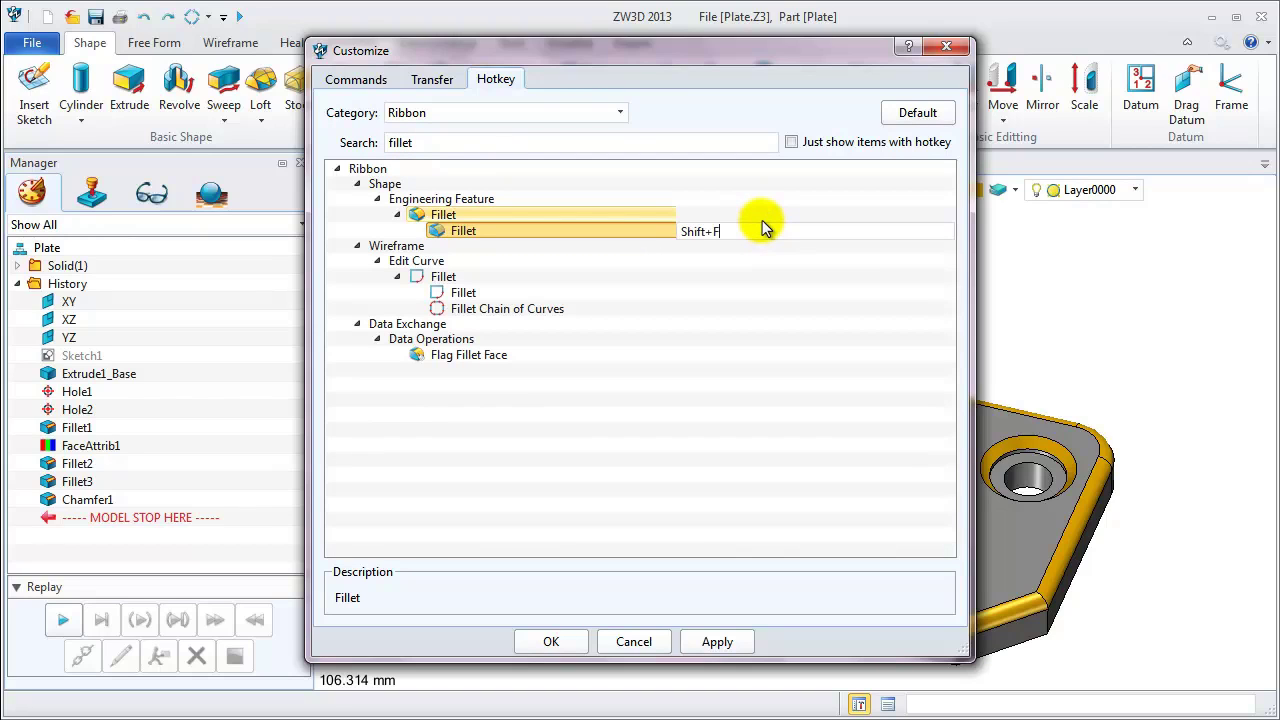
{"action": "left_click", "coordinate": [717, 641]}
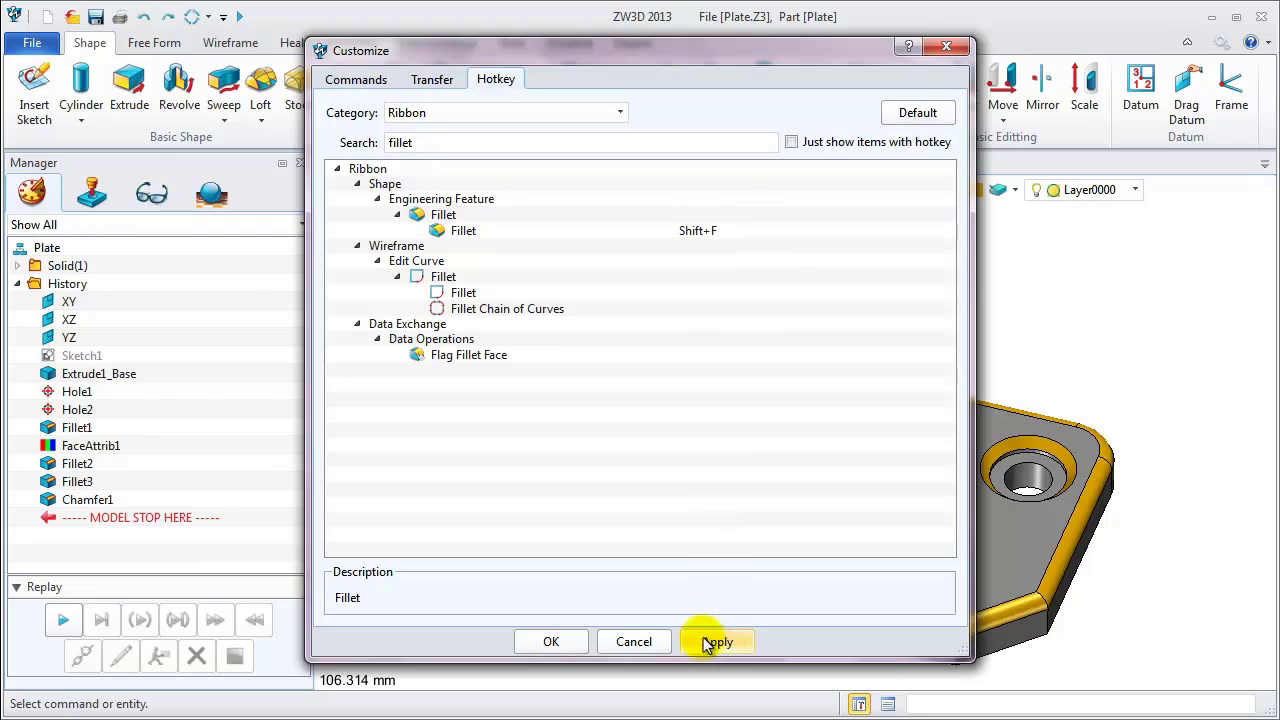
- Close the customization and start an extrusion profiled on the slot curves via Insert Curve List
{"action": "left_click", "coordinate": [548, 640]}
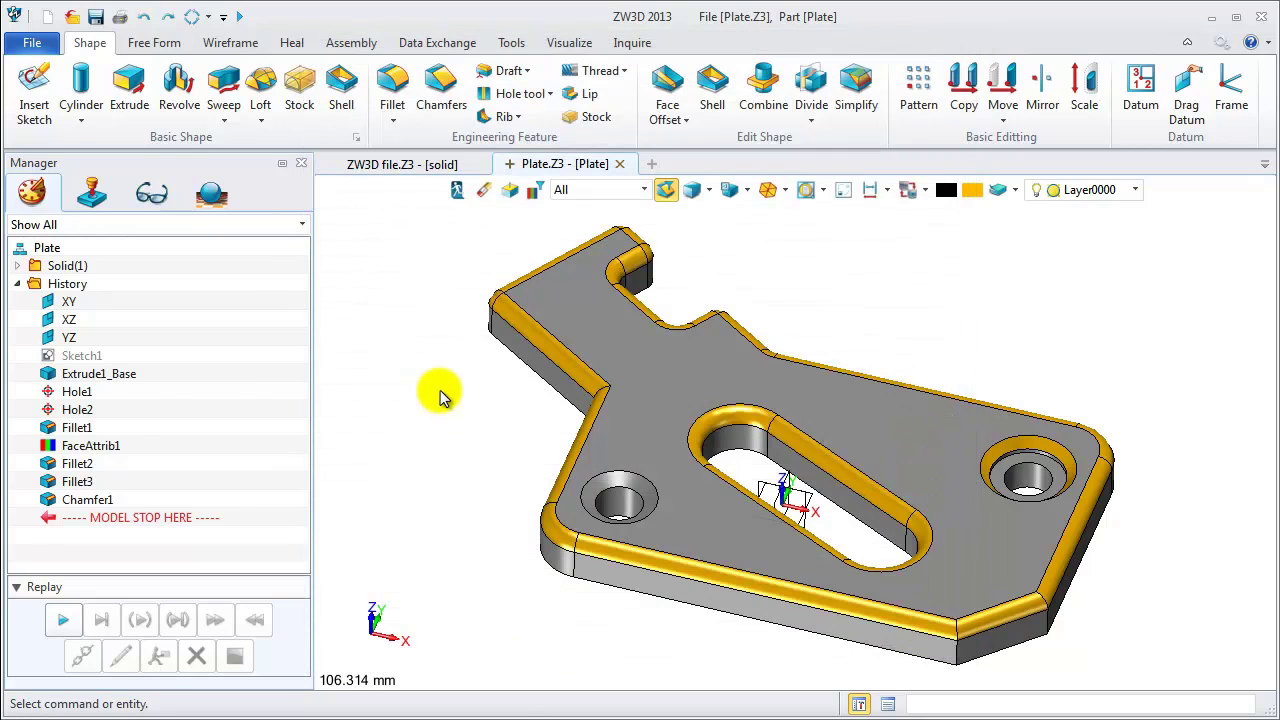
{"action": "key", "text": "e"}
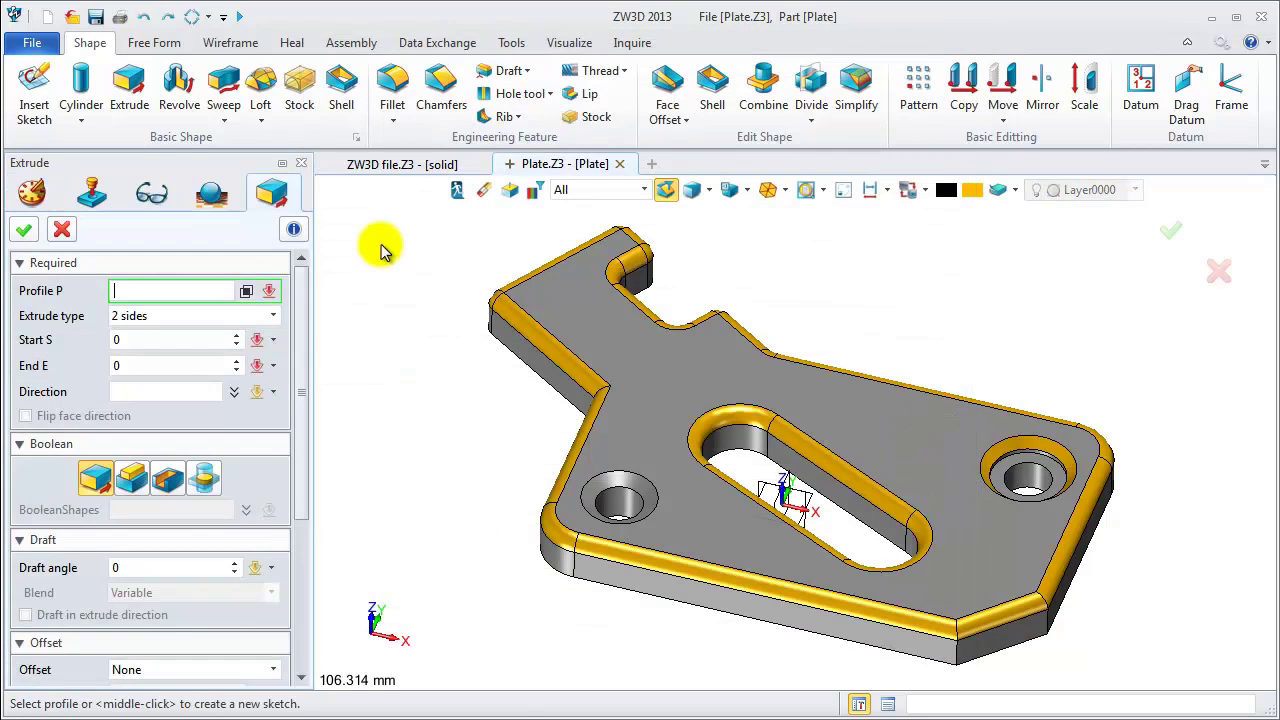
{"action": "right_click", "coordinate": [352, 342]}
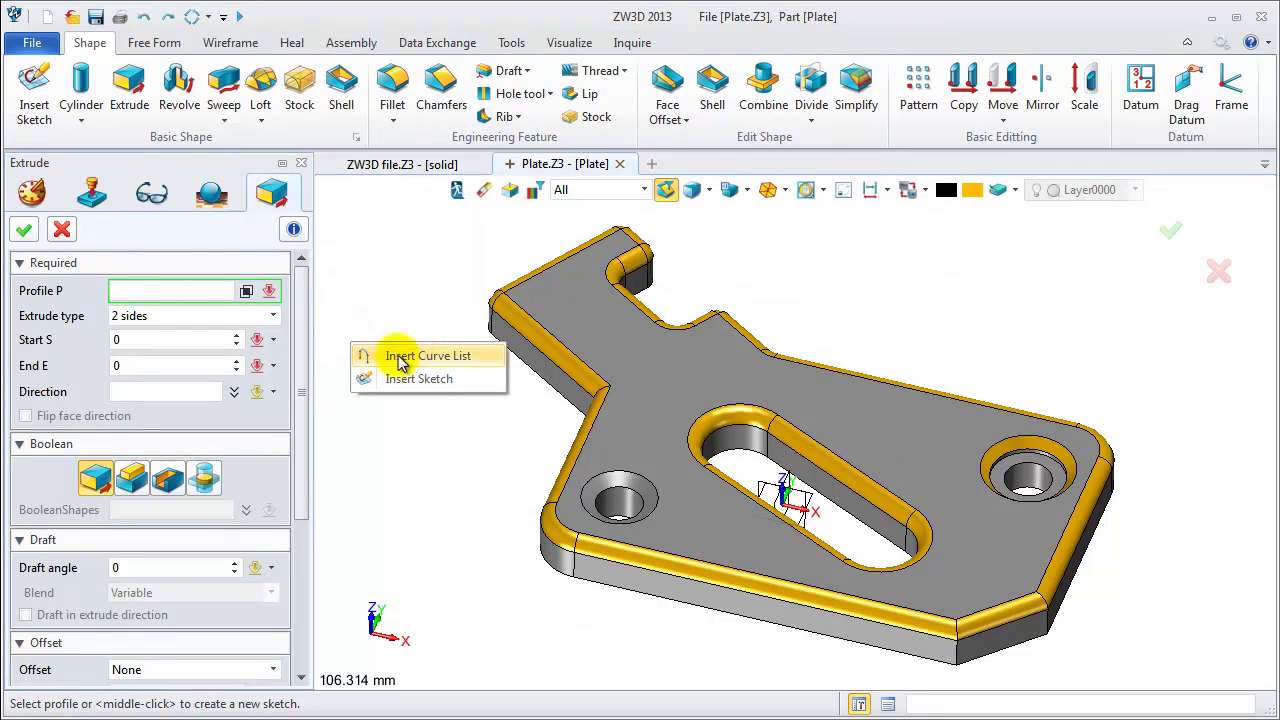
{"action": "left_click", "coordinate": [392, 354]}
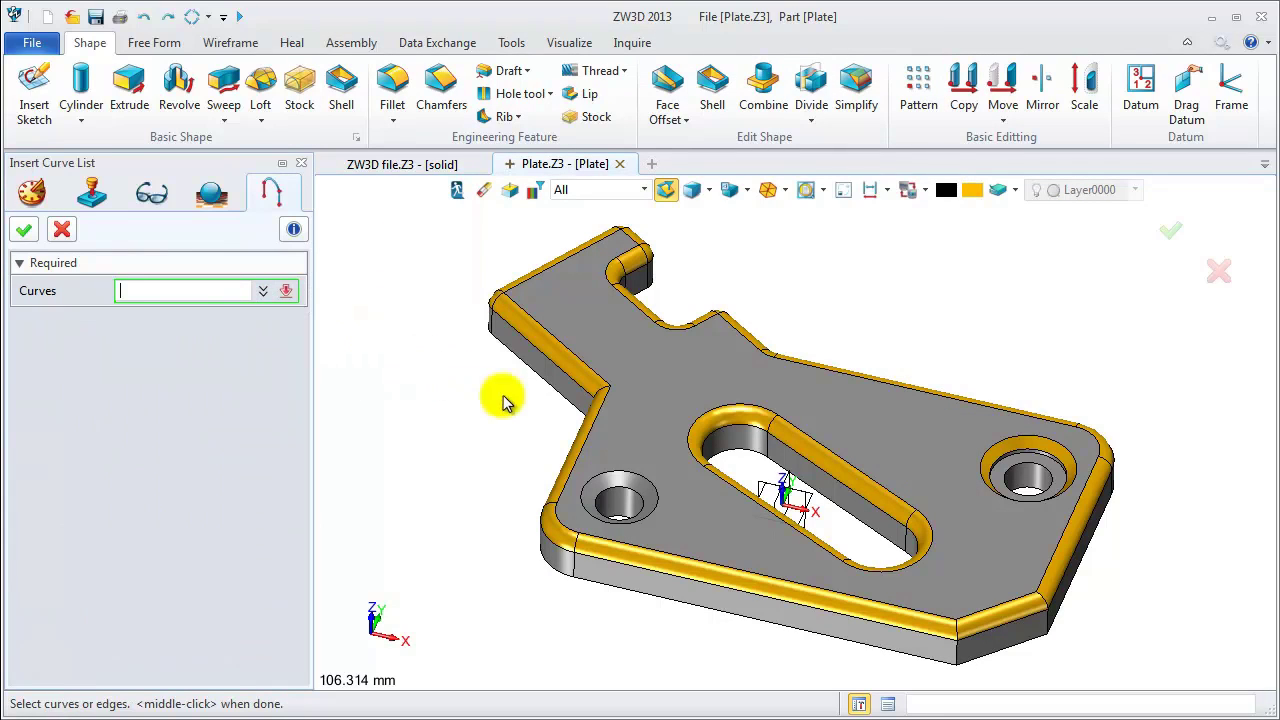
{"action": "middle_click", "coordinate": [735, 440]}
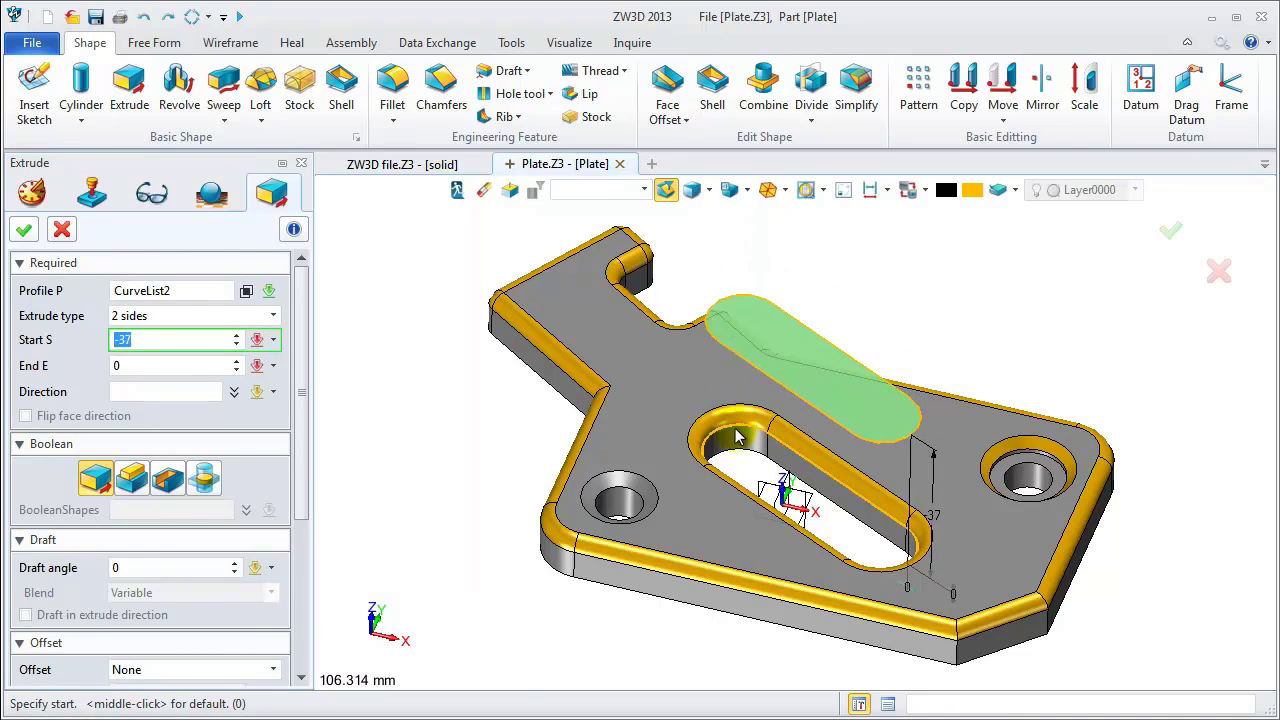
- Extrude the slot from start -37 to end -54 with a 4° draft angle
{"action": "left_click", "coordinate": [736, 343]}
{"action": "left_click", "coordinate": [739, 370]}
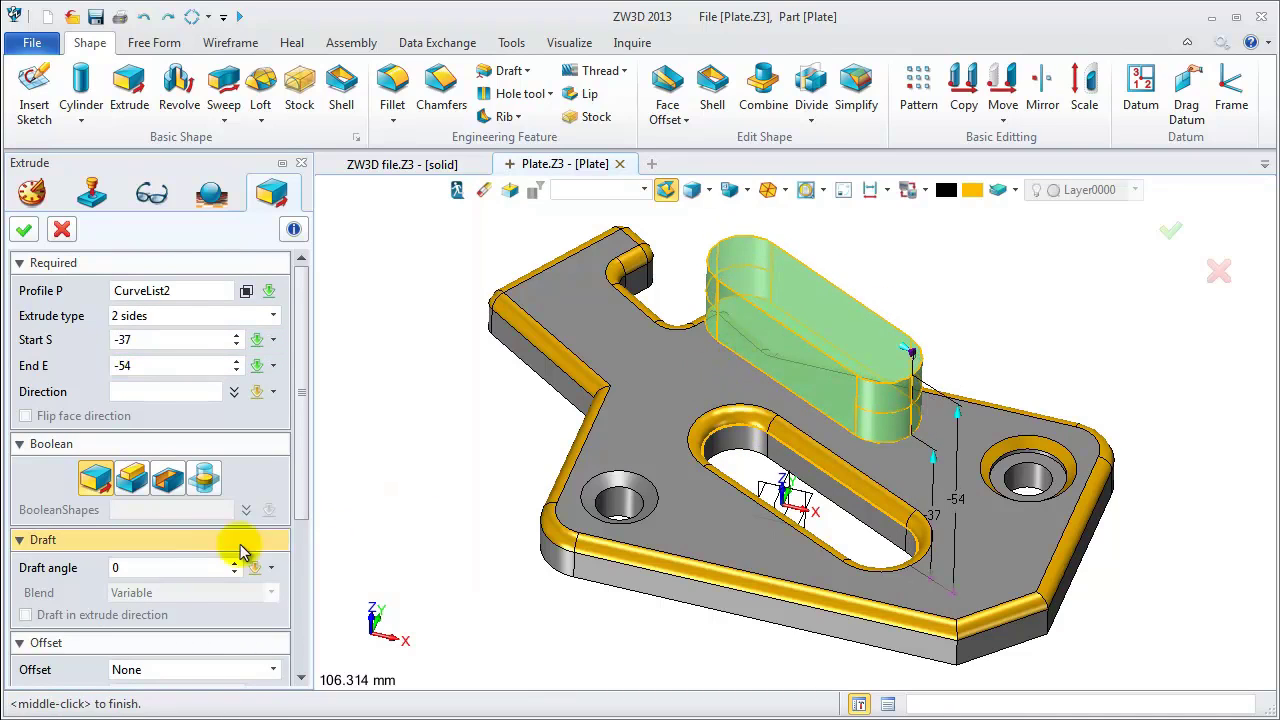
{"action": "left_click", "coordinate": [148, 567]}
{"action": "type", "text": "4"}
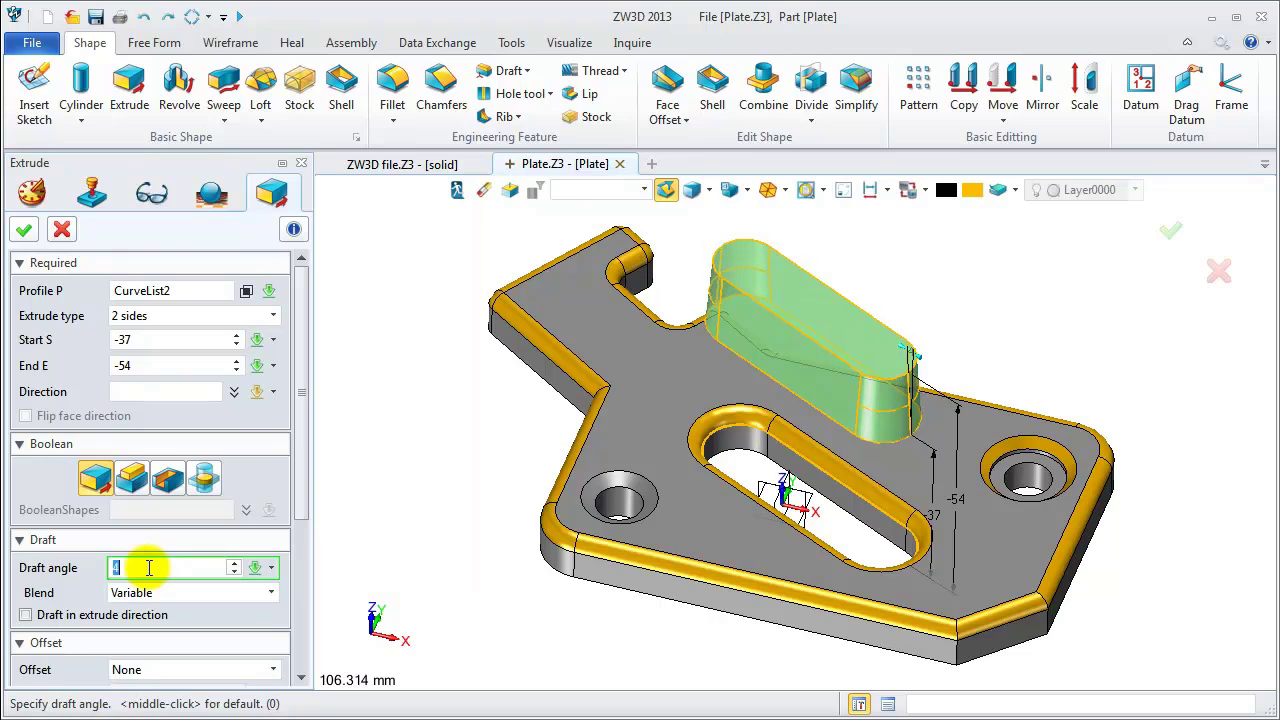
{"action": "left_click", "coordinate": [24, 229]}
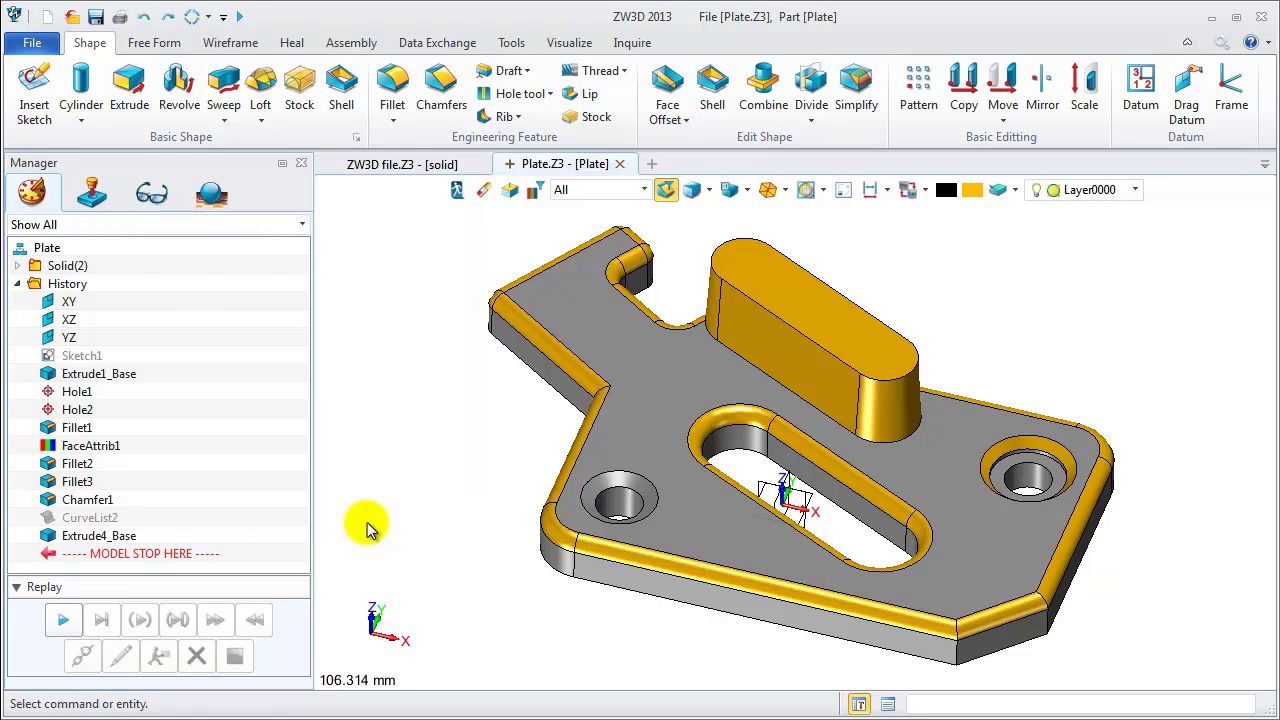
- Fillet the boss's top edge with radius 2 using the Shift+F hotkey
{"action": "key", "text": "f"}
{"action": "left_click", "coordinate": [885, 355]}
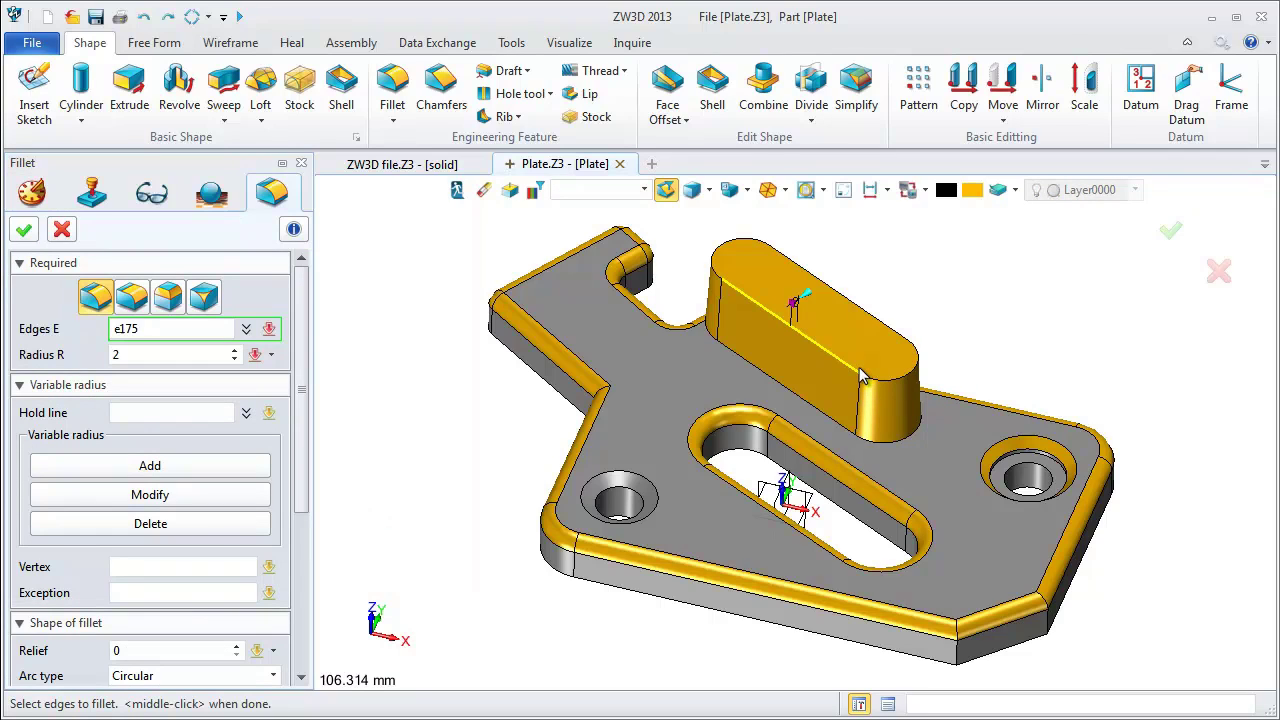
{"action": "left_click", "coordinate": [24, 230]}
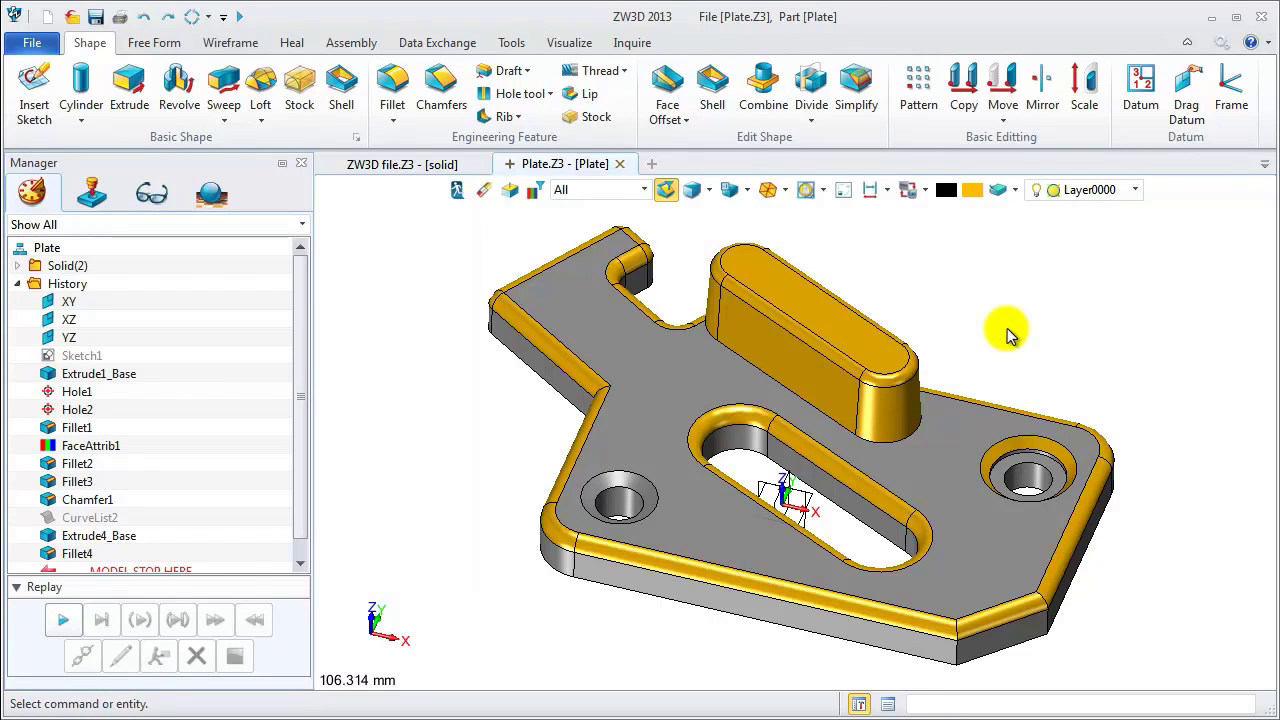
{"action": "middle_click_drag", "start_coordinate": [1008, 335], "coordinate": [987, 328]}
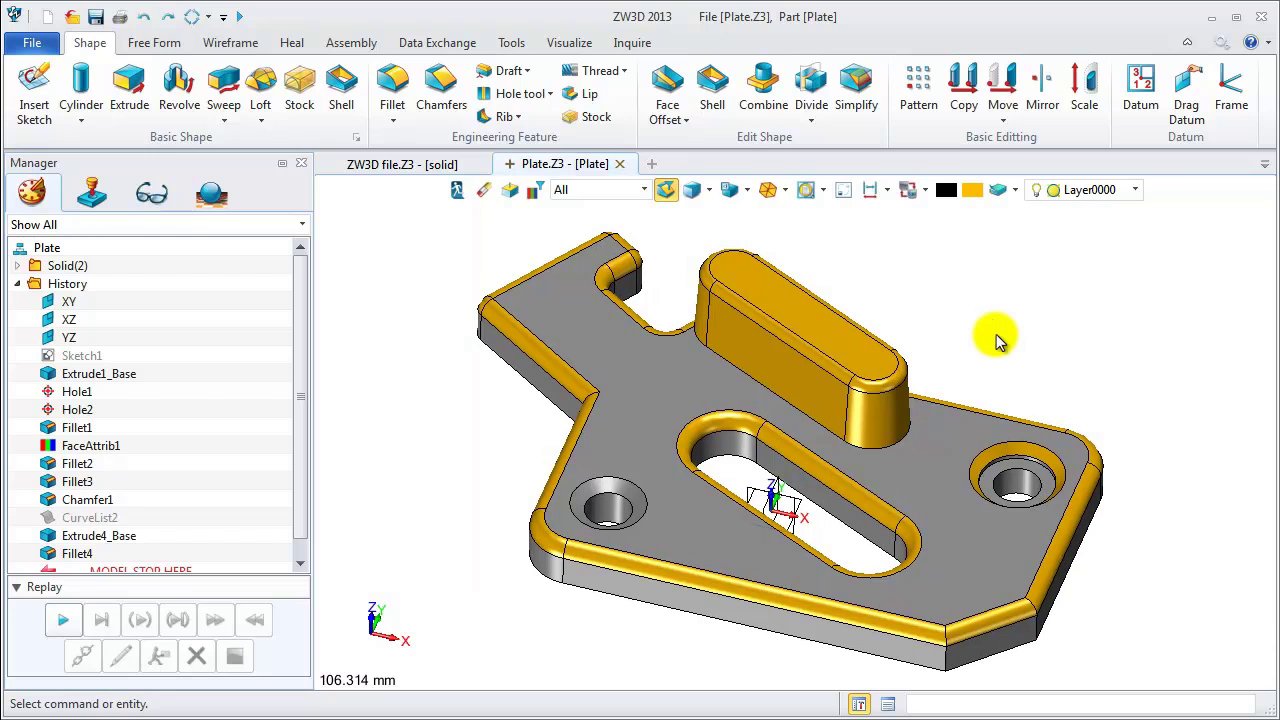